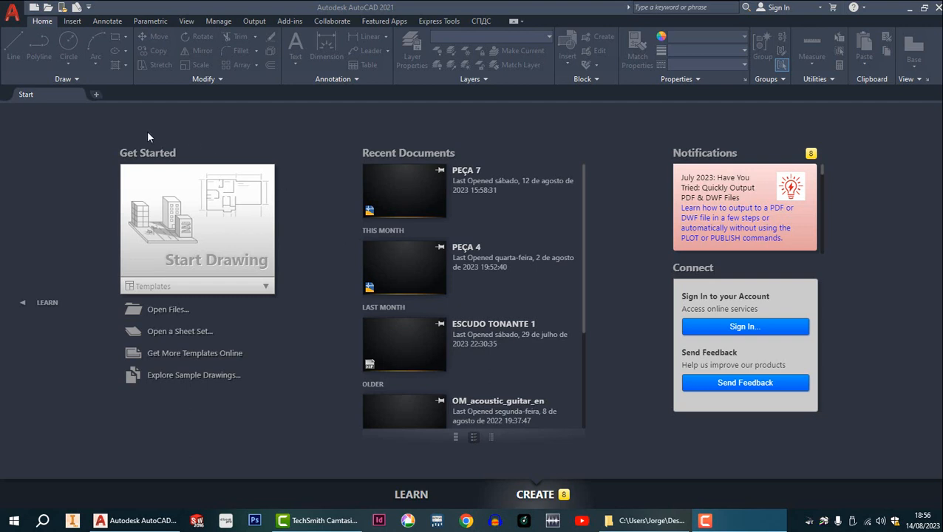
Create a new drawing from the acadiso.dwt template.
{"action": "left_click", "coordinate": [13, 15]}
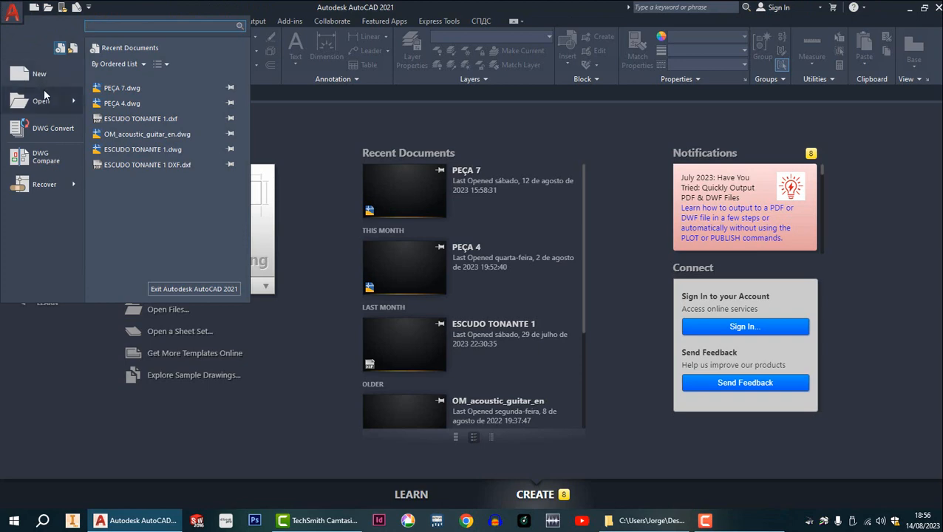
{"action": "mouse_move", "coordinate": [40, 104]}
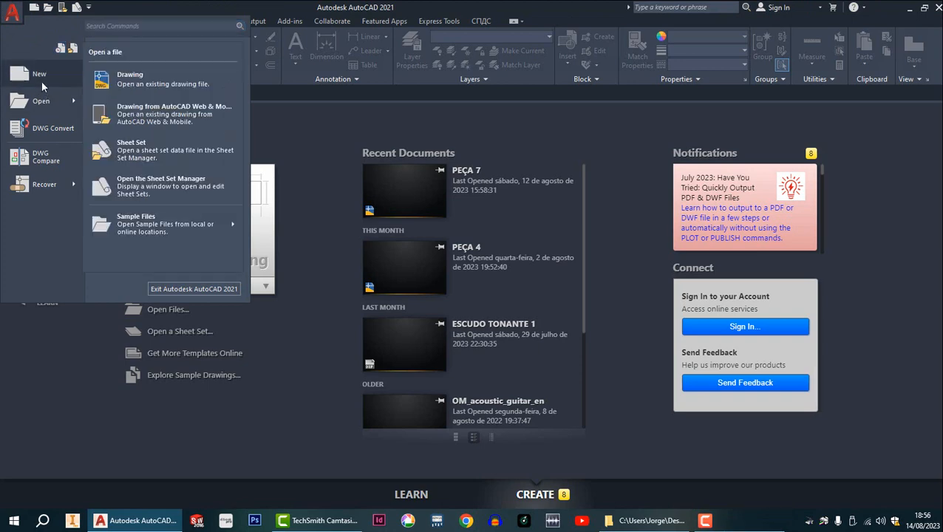
{"action": "left_click", "coordinate": [42, 77]}
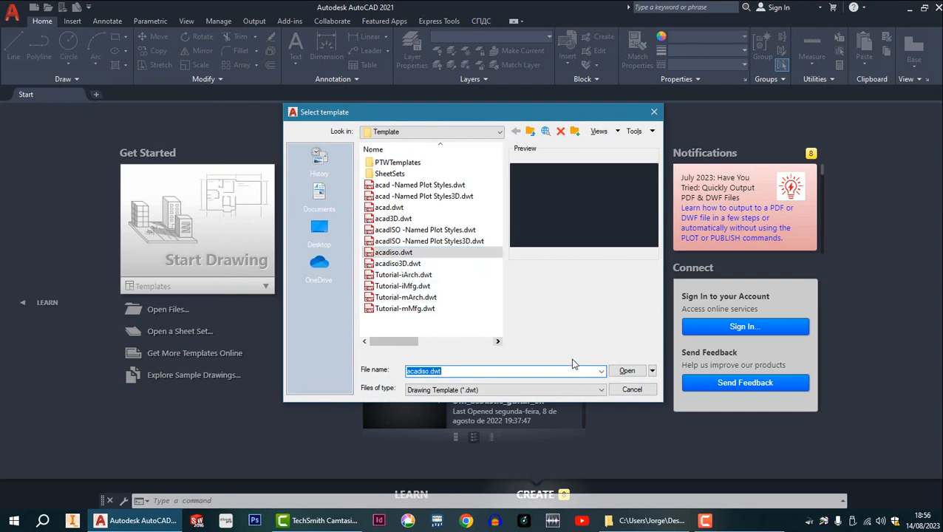
{"action": "left_click", "coordinate": [626, 372]}
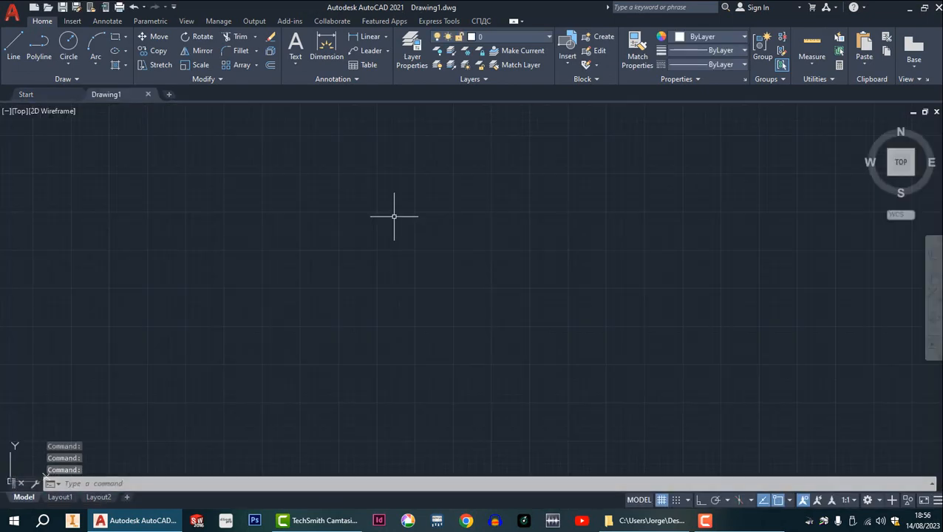
Set the drawing units' length precision to 0.00, keeping decimal type and millimeters.
{"action": "type", "text": "un"}
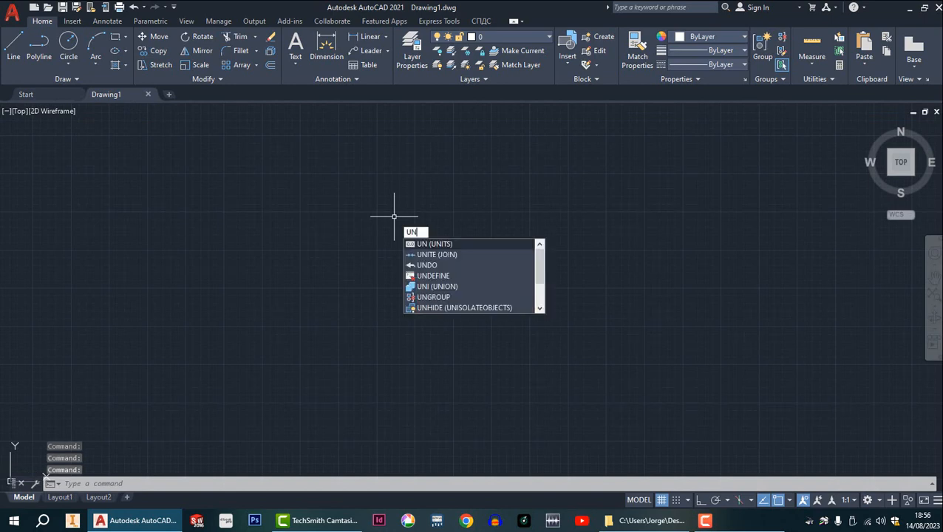
{"action": "key", "text": "Return"}
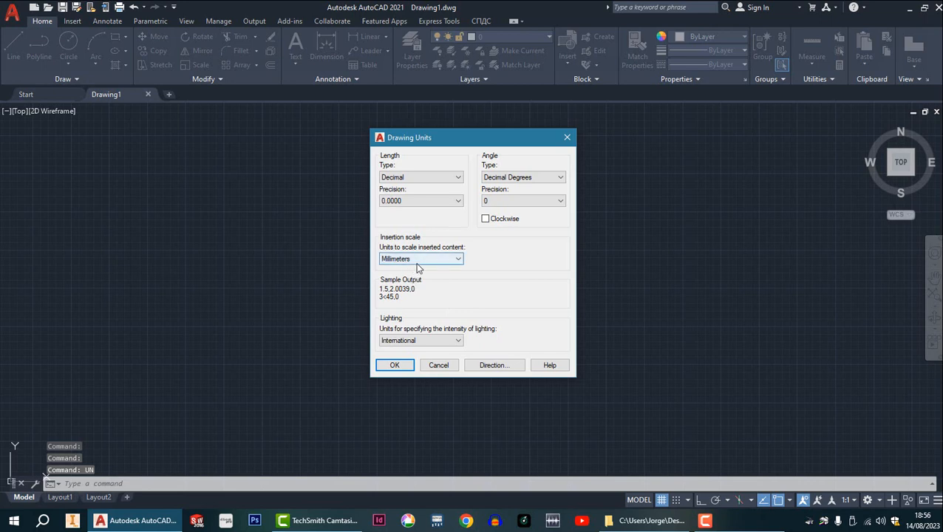
{"action": "left_click", "coordinate": [457, 202]}
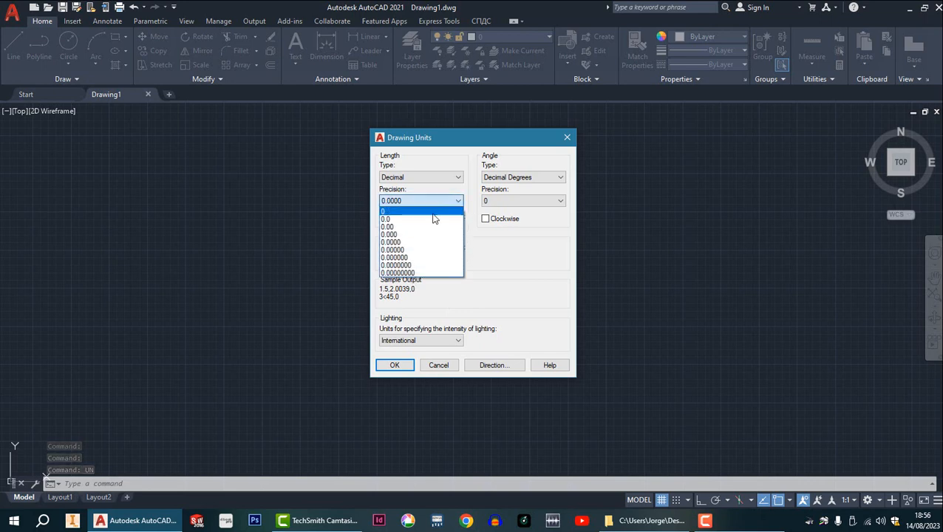
{"action": "left_click", "coordinate": [398, 228]}
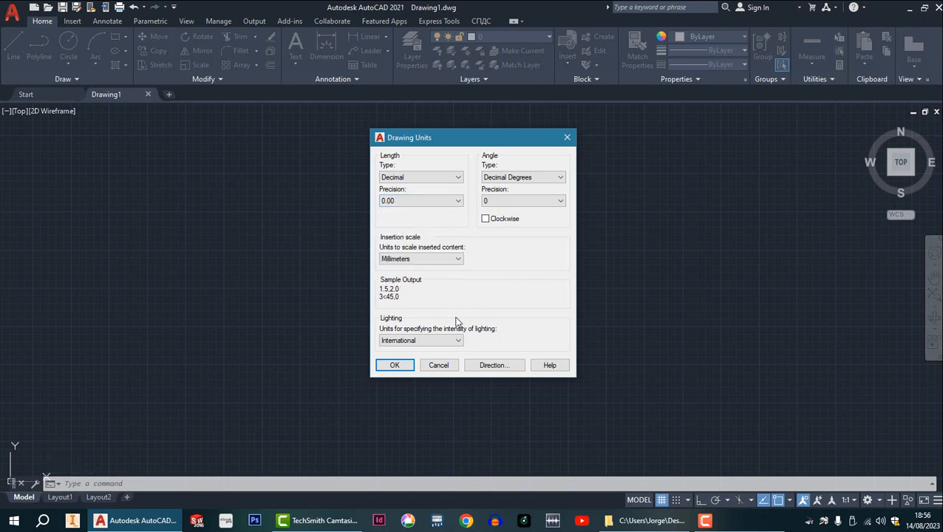
{"action": "left_click", "coordinate": [395, 365]}
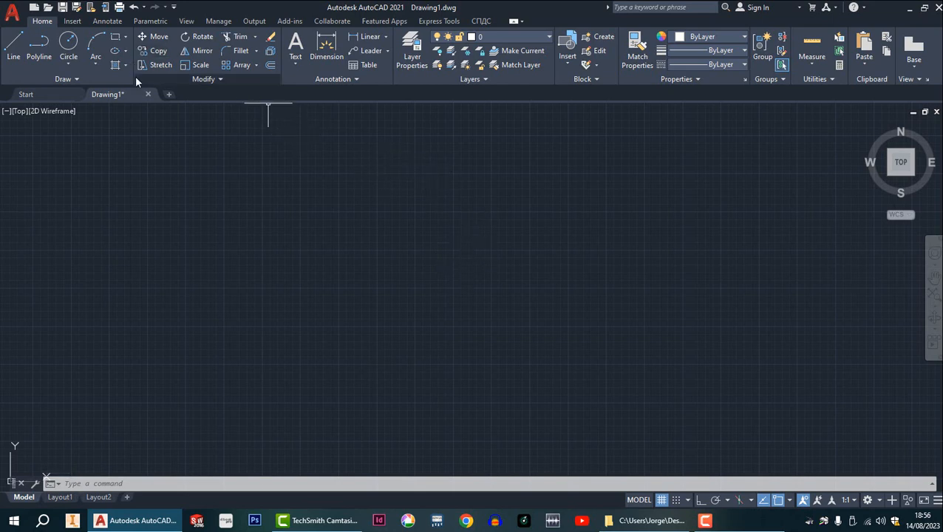
Draw a portrait rectangle 210 mm wide and 297 mm high in the empty drawing area.
{"action": "left_click", "coordinate": [115, 37]}
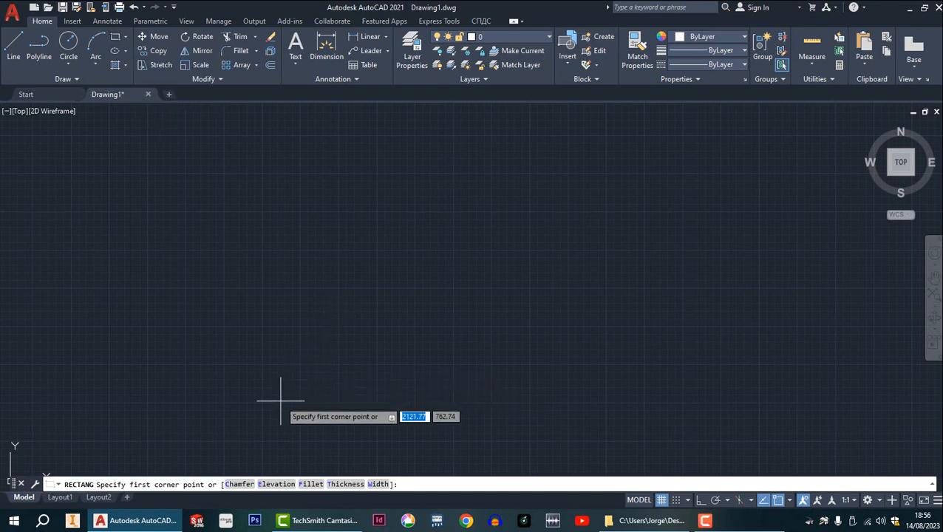
{"action": "left_click", "coordinate": [215, 404]}
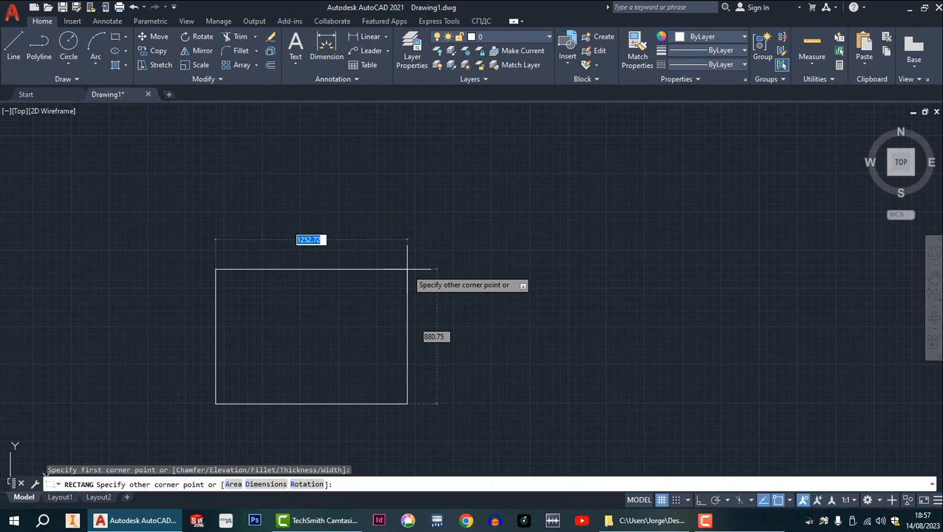
{"action": "type", "text": "210"}
{"action": "key", "text": "Tab"}
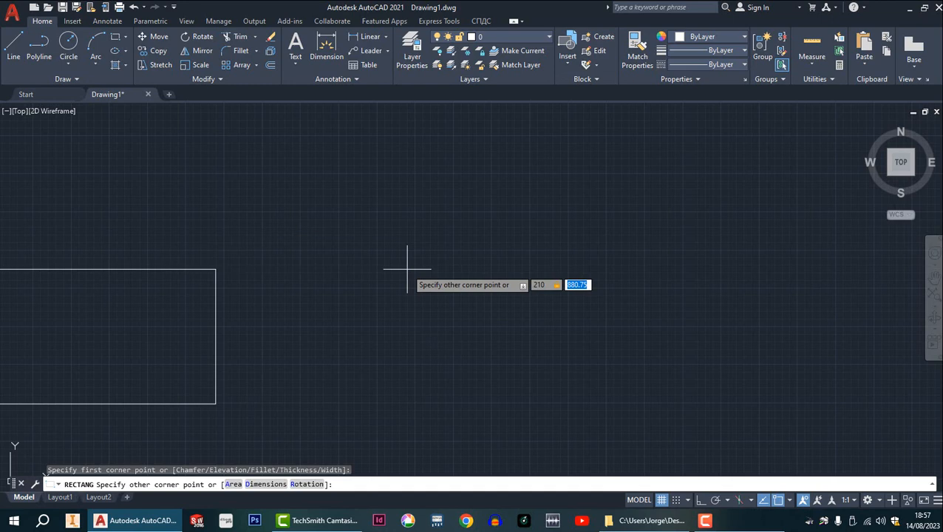
{"action": "type", "text": "297"}
{"action": "key", "text": "Return"}
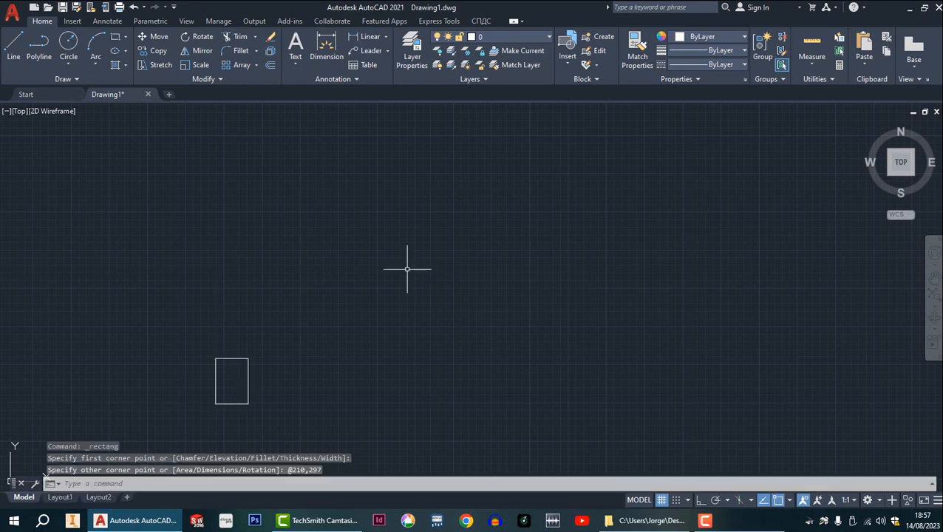
Draw a landscape rectangle 297 mm wide and 210 mm high to the right of the portrait rectangle.
{"action": "middle_click", "coordinate": [307, 344]}
{"action": "middle_click", "coordinate": [306, 345]}
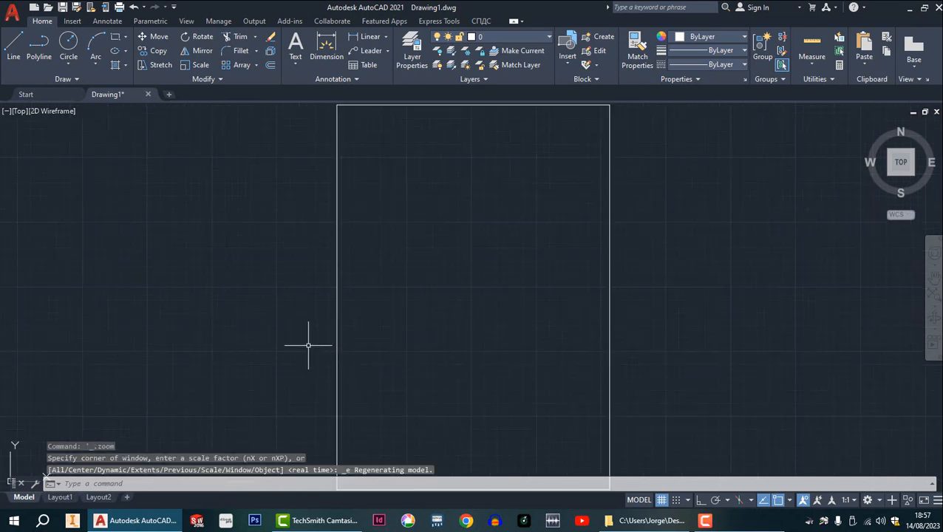
{"action": "scroll", "coordinate": [341, 329], "scroll_direction": "down", "scroll_amount": 4}
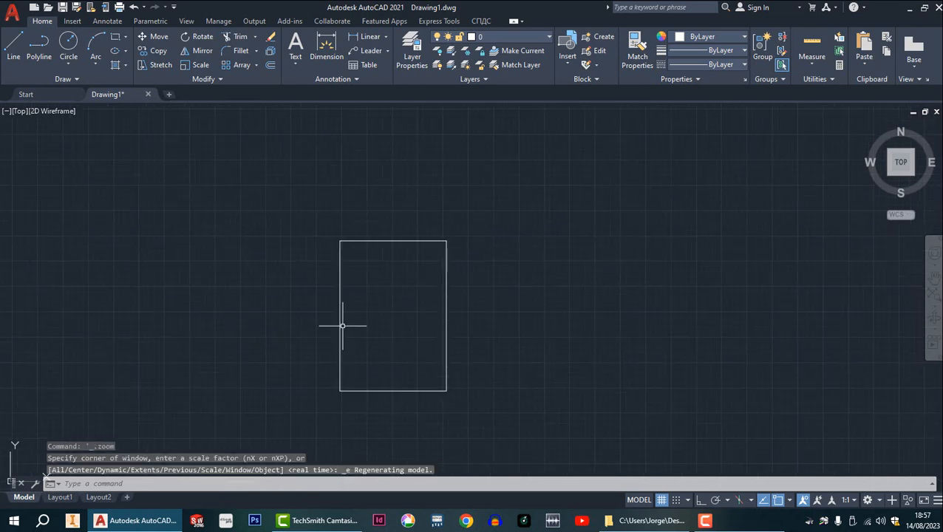
{"action": "middle_click_drag", "start_coordinate": [363, 294], "coordinate": [354, 284]}
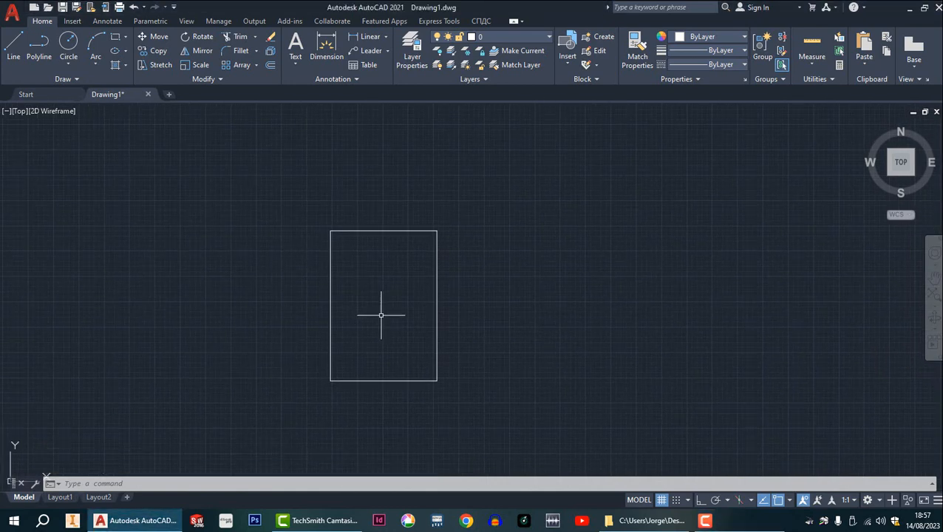
{"action": "middle_click_drag", "start_coordinate": [402, 316], "coordinate": [222, 284]}
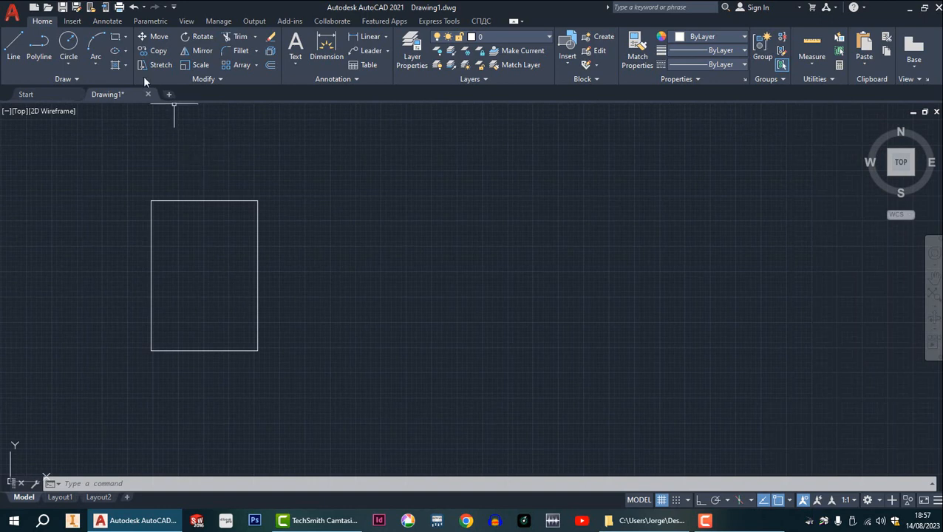
{"action": "left_click", "coordinate": [116, 36]}
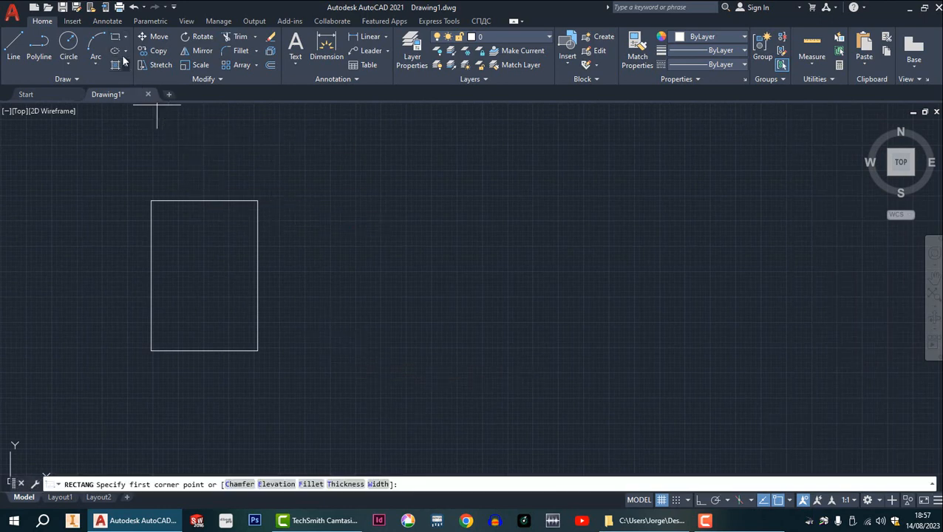
{"action": "left_click", "coordinate": [115, 36]}
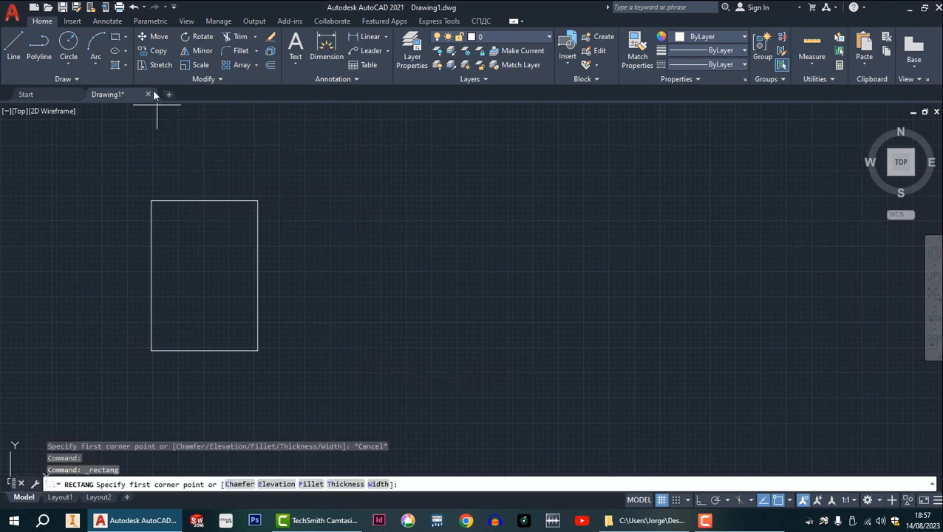
{"action": "left_click", "coordinate": [300, 348]}
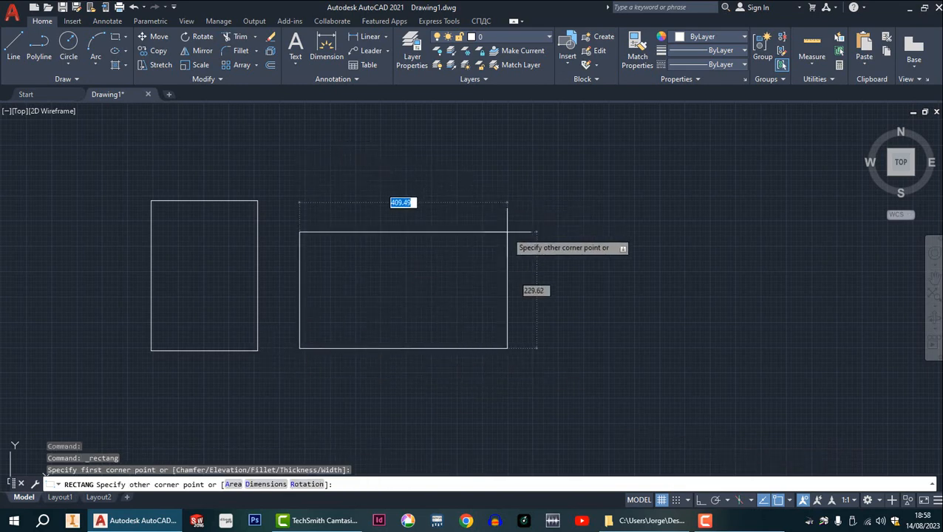
{"action": "type", "text": "297.210"}
{"action": "key", "text": "BackSpace"}
{"action": "key", "text": "BackSpace"}
{"action": "key", "text": "BackSpace"}
{"action": "key", "text": "BackSpace"}
{"action": "key", "text": "Tab"}
{"action": "type", "text": "210"}
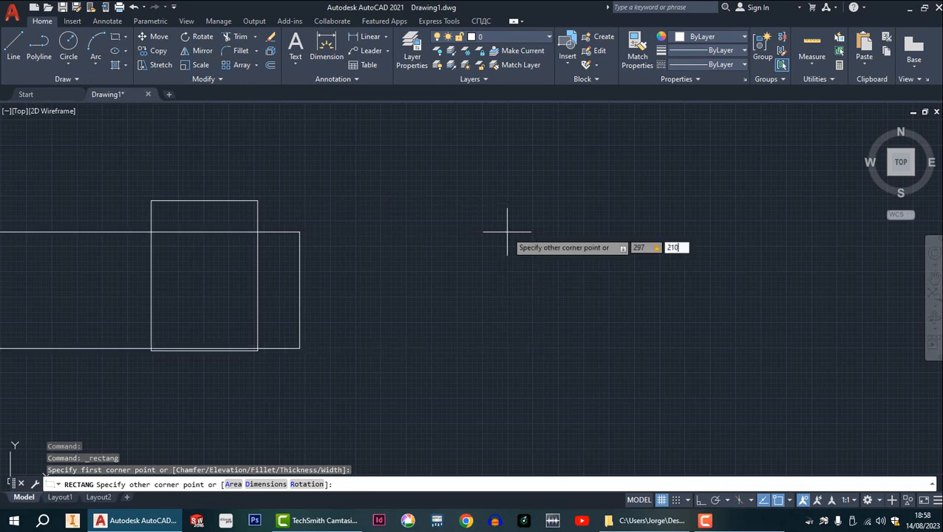
{"action": "key", "text": "Return"}
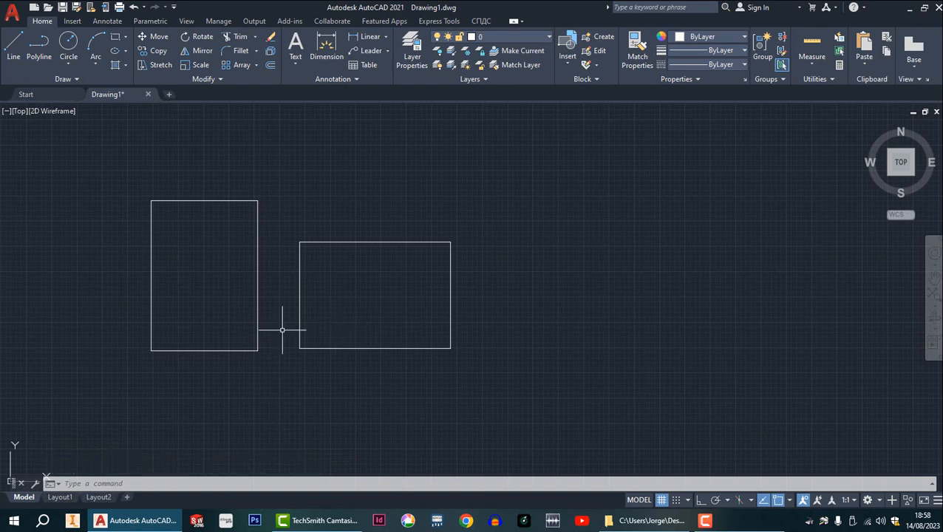
{"action": "middle_click_drag", "start_coordinate": [439, 328], "coordinate": [446, 285]}
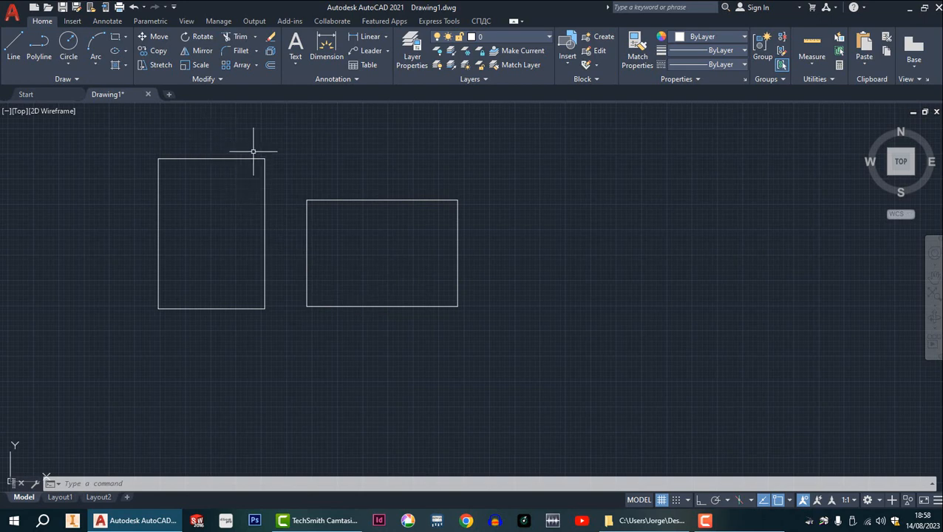
{"action": "left_click", "coordinate": [270, 52]}
{"action": "left_click", "coordinate": [131, 136]}
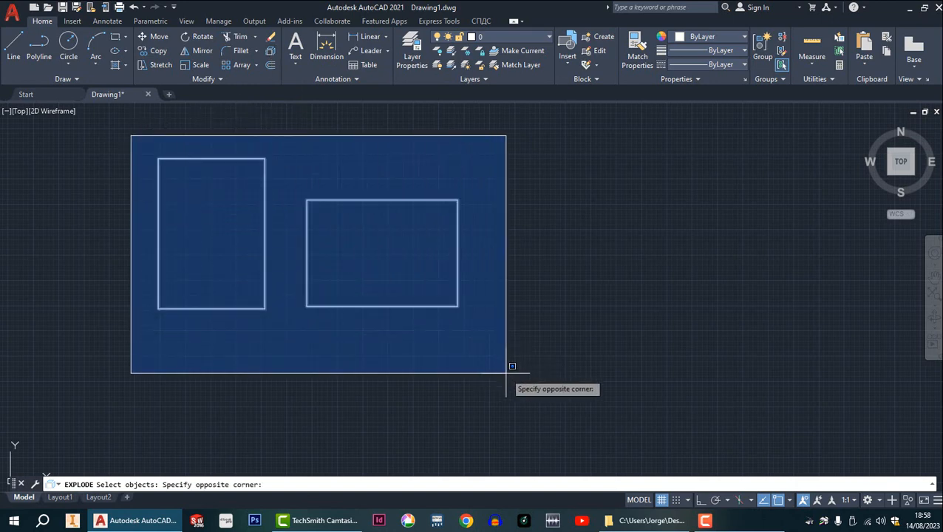
{"action": "key", "text": "Escape"}
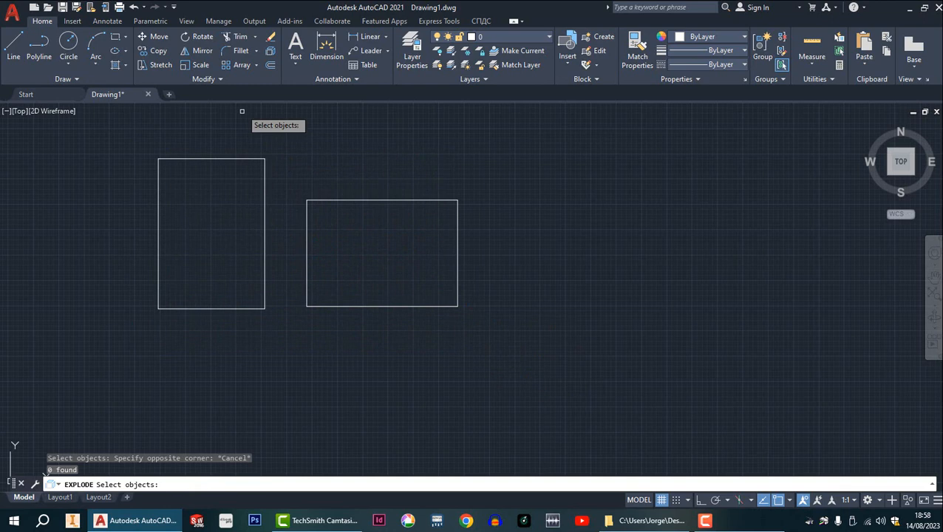
{"action": "left_click", "coordinate": [271, 52]}
{"action": "mouse_move", "coordinate": [131, 135]}
{"action": "left_mouse_down"}
{"action": "mouse_move", "coordinate": [118, 308]}
{"action": "mouse_move", "coordinate": [467, 413]}
{"action": "mouse_move", "coordinate": [518, 202]}
{"action": "mouse_move", "coordinate": [265, 103]}
{"action": "mouse_move", "coordinate": [98, 133]}
{"action": "mouse_move", "coordinate": [103, 226]}
{"action": "mouse_move", "coordinate": [133, 286]}
{"action": "mouse_move", "coordinate": [310, 249]}
{"action": "mouse_move", "coordinate": [133, 300]}
{"action": "left_mouse_up"}
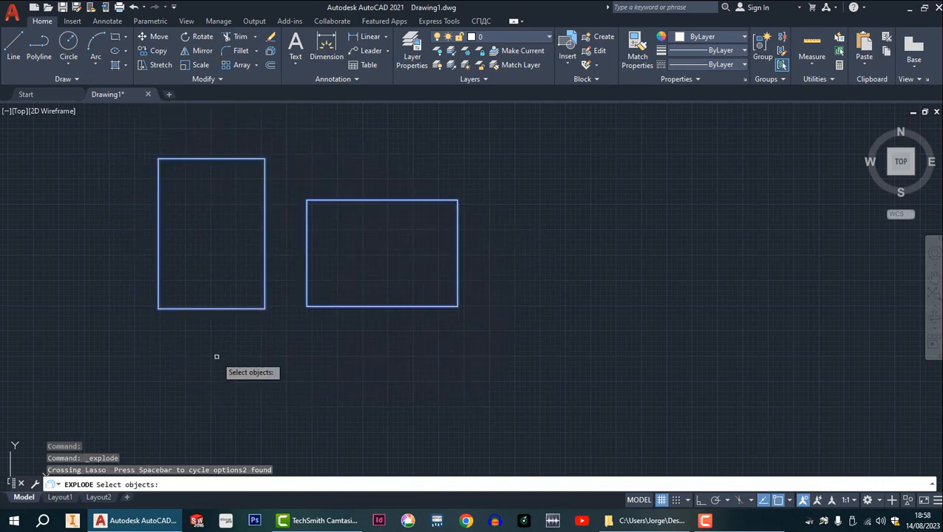
{"action": "key", "text": "Escape"}
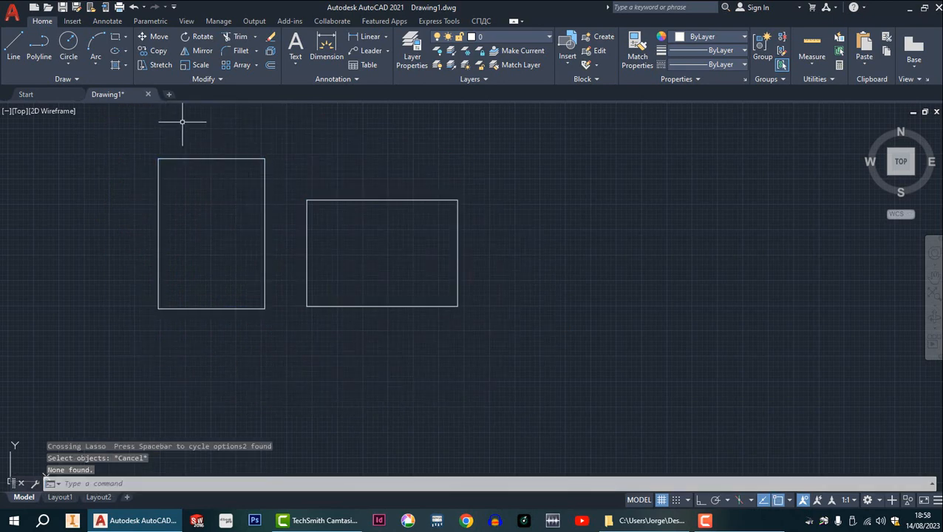
Explode both the portrait and landscape rectangles into separate lines.
{"action": "left_click", "coordinate": [271, 54]}
{"action": "left_click", "coordinate": [140, 142]}
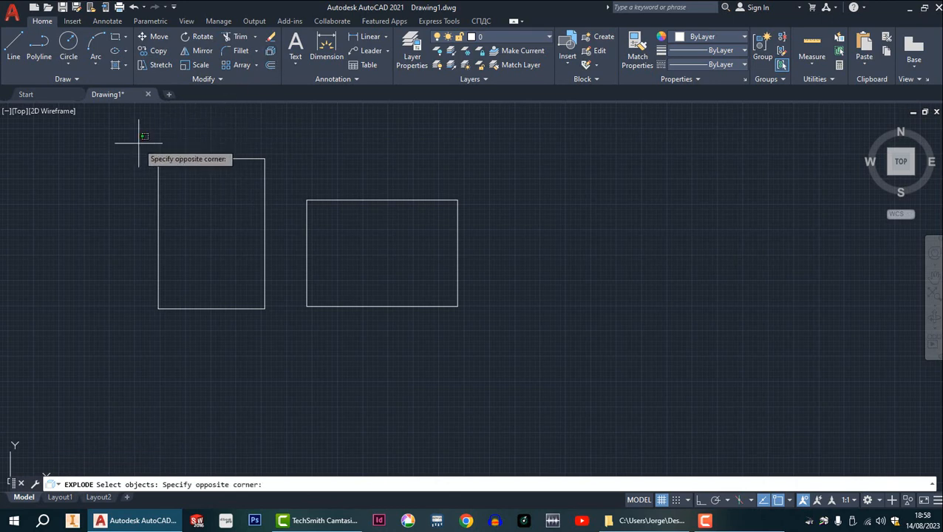
{"action": "left_click", "coordinate": [493, 361]}
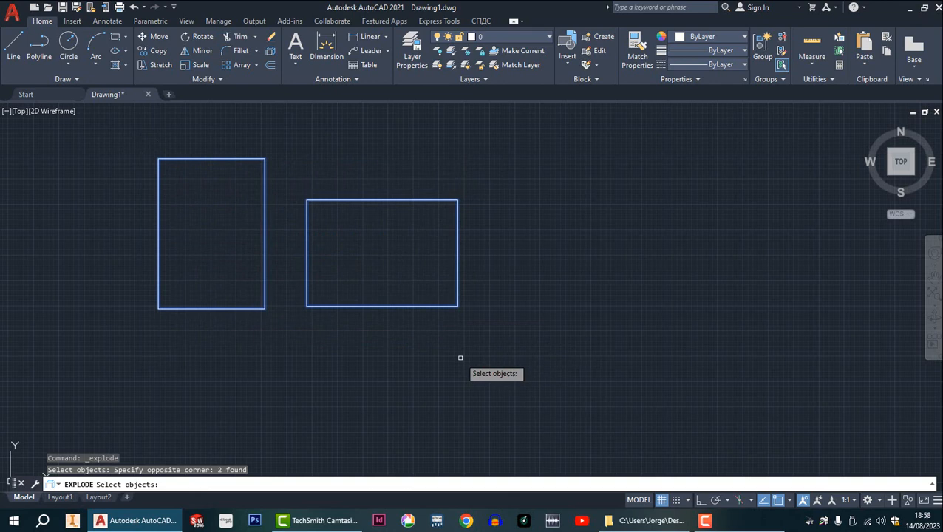
{"action": "key", "text": "Return"}
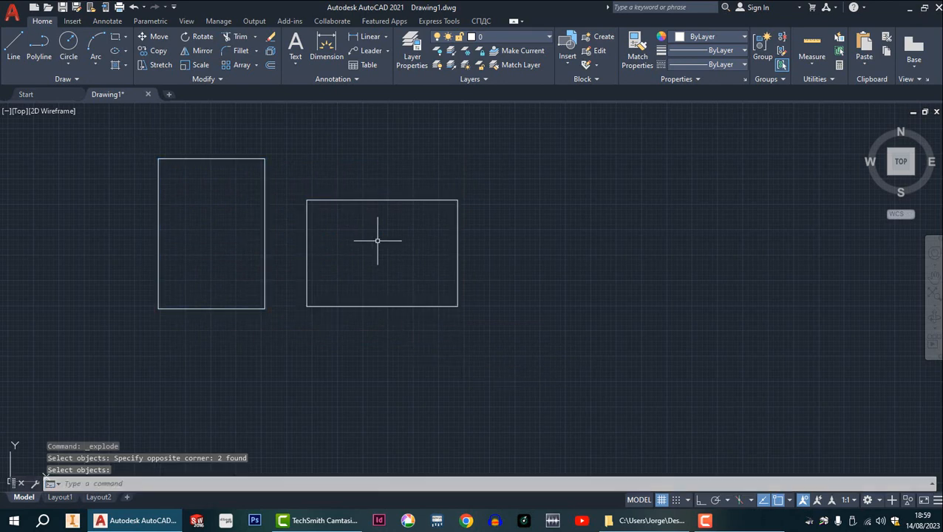
Offset the portrait rectangle's top, right and bottom edges 5 mm inward.
{"action": "middle_click_drag", "start_coordinate": [274, 242], "coordinate": [306, 267]}
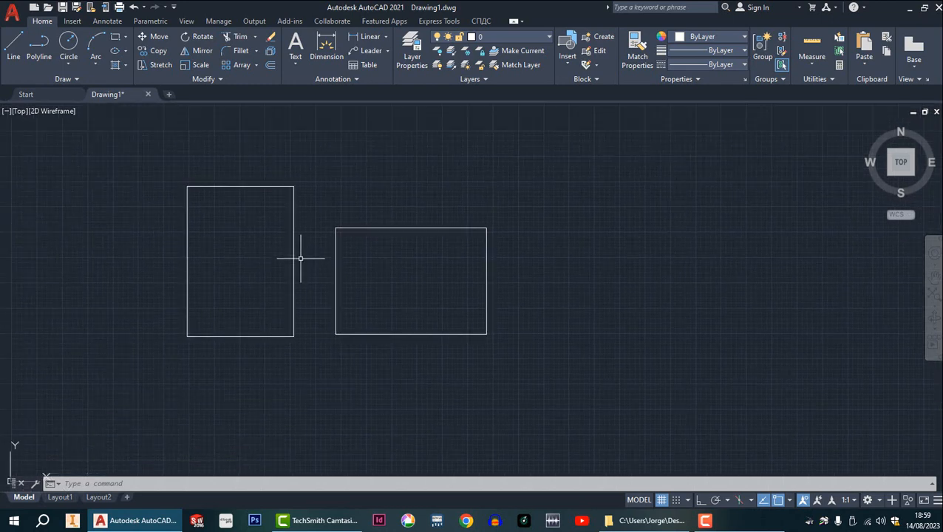
{"action": "left_click", "coordinate": [271, 68]}
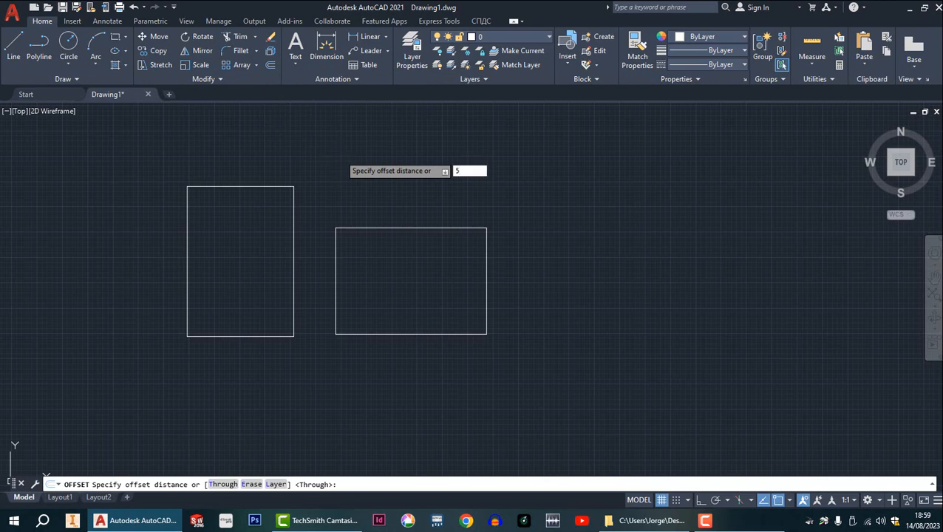
{"action": "key", "text": "Return"}
{"action": "left_click", "coordinate": [262, 187]}
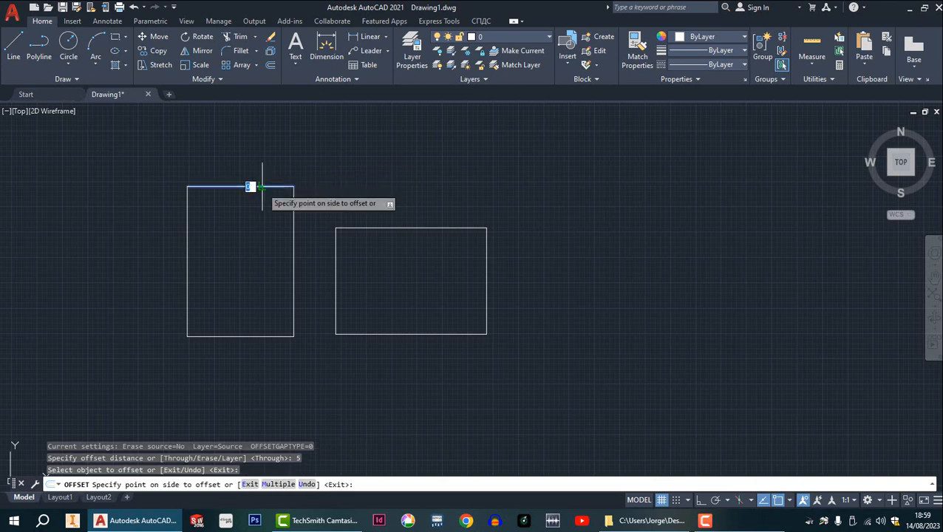
{"action": "left_click", "coordinate": [261, 198]}
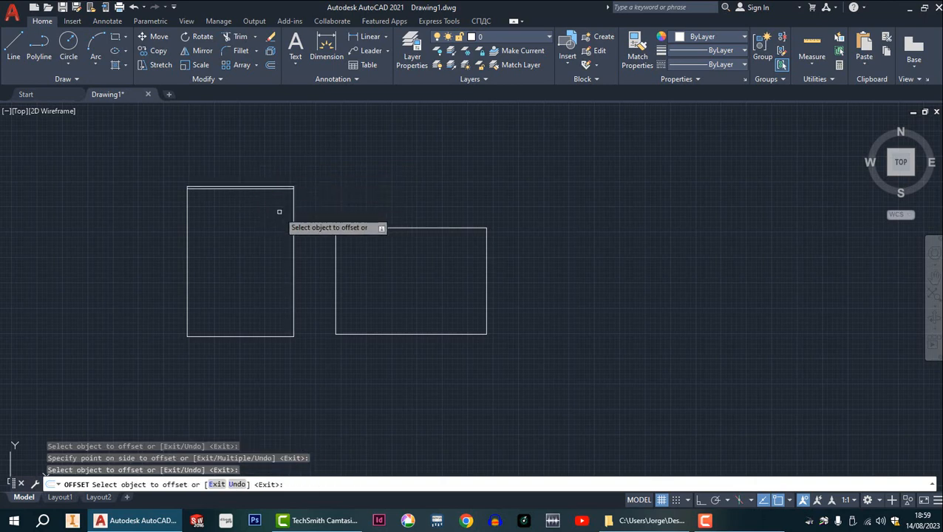
{"action": "left_click", "coordinate": [293, 218]}
{"action": "left_click", "coordinate": [278, 281]}
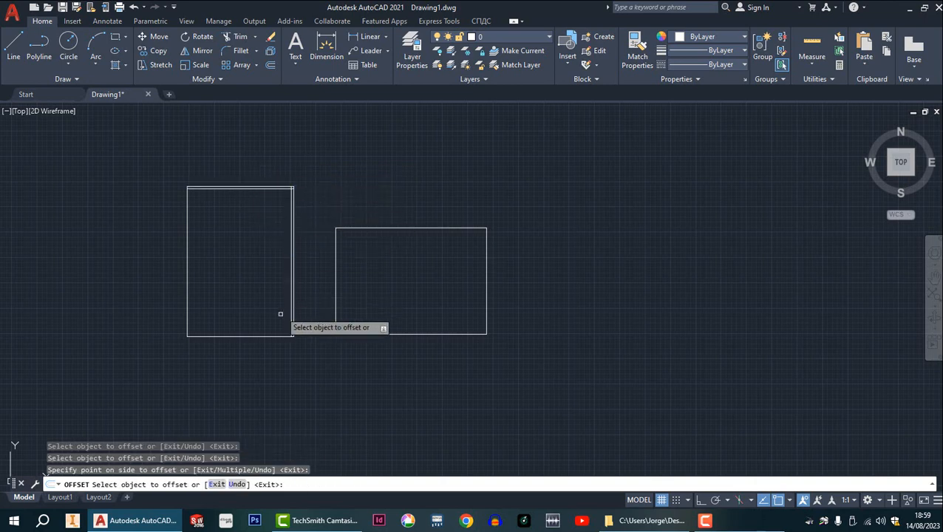
{"action": "left_click", "coordinate": [271, 336]}
{"action": "left_click", "coordinate": [274, 317]}
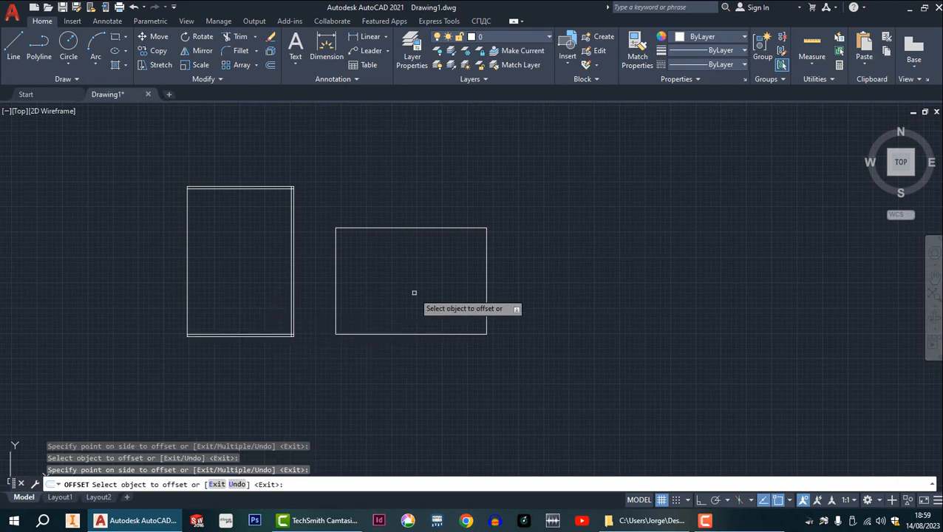
Offset the landscape rectangle's top, right and bottom edges 5 mm inward and end the offset.
{"action": "left_click", "coordinate": [414, 229]}
{"action": "left_click", "coordinate": [416, 249]}
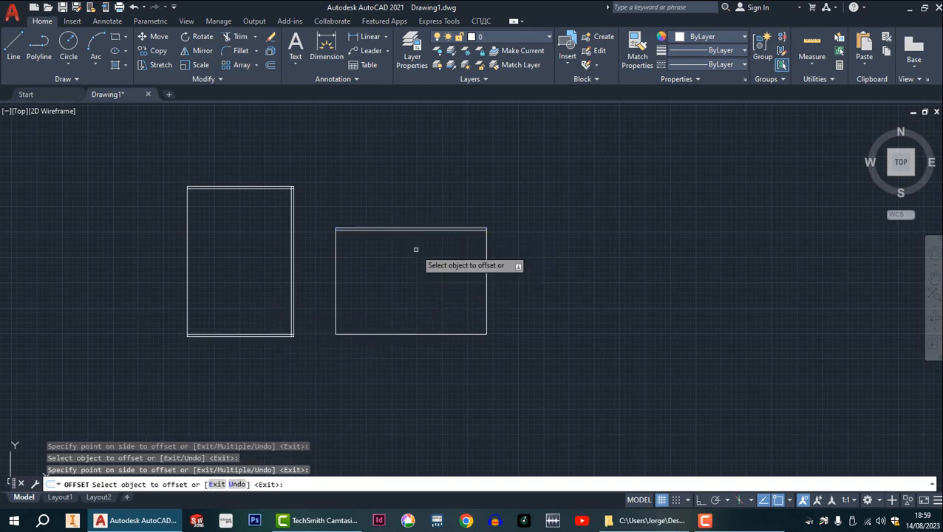
{"action": "left_click", "coordinate": [486, 281]}
{"action": "left_click", "coordinate": [469, 284]}
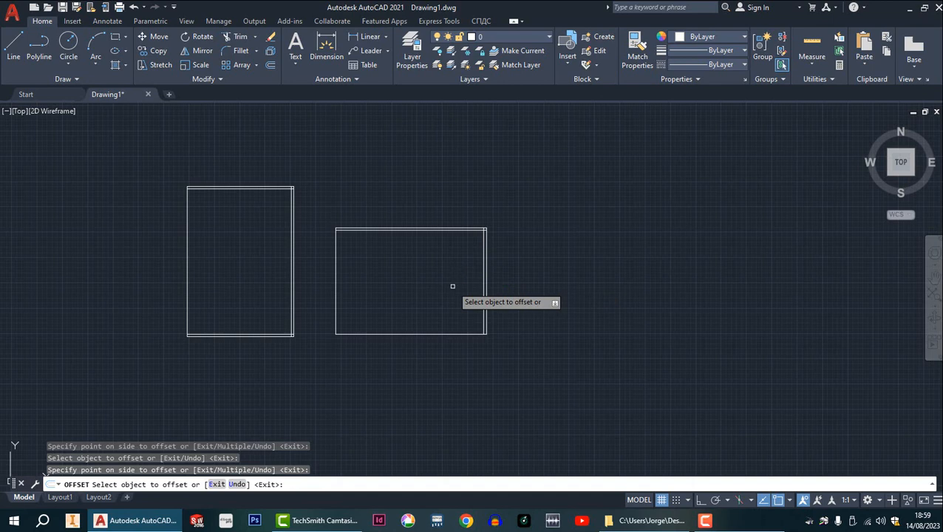
{"action": "left_click", "coordinate": [441, 334]}
{"action": "left_click", "coordinate": [436, 311]}
{"action": "scroll", "coordinate": [232, 189], "scroll_direction": "down", "scroll_amount": 3}
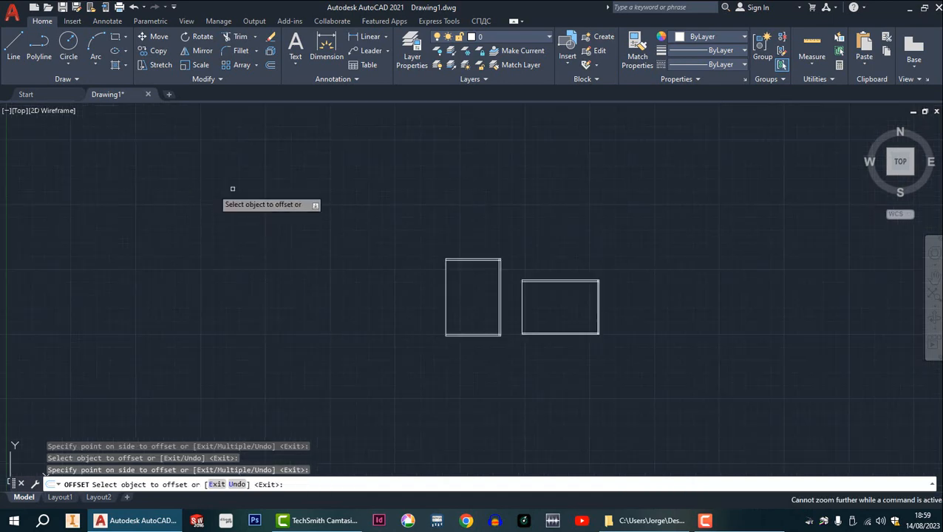
{"action": "scroll", "coordinate": [465, 272], "scroll_direction": "up", "scroll_amount": 5}
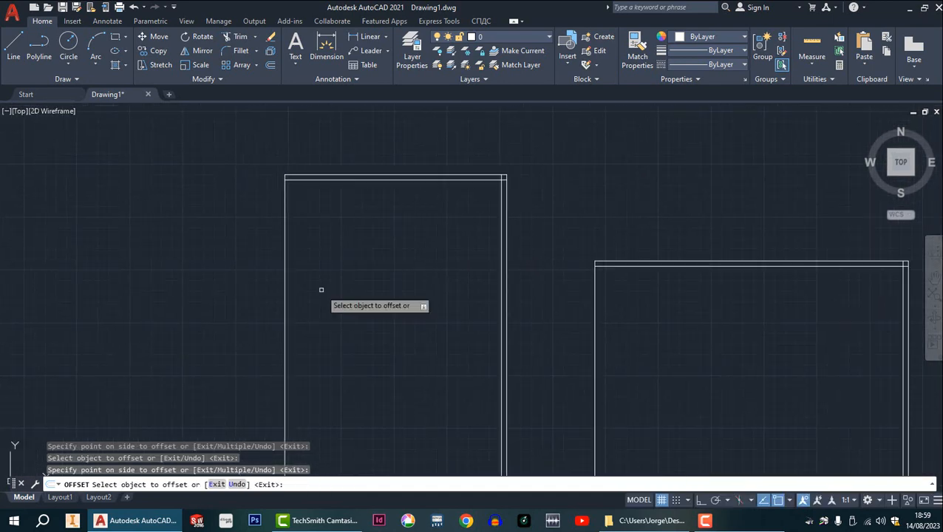
{"action": "key", "text": "Escape"}
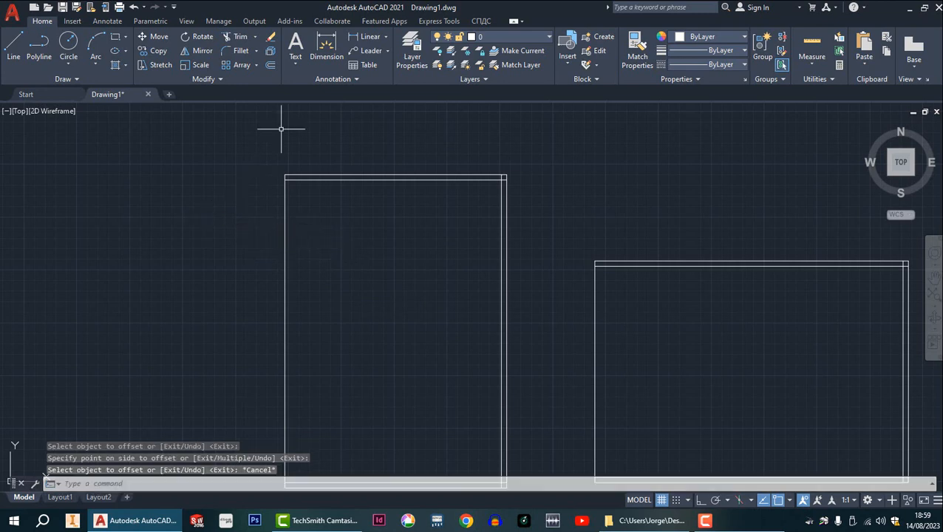
Offset the left edges of both the portrait and landscape rectangles 15 mm inward.
{"action": "left_click", "coordinate": [271, 65]}
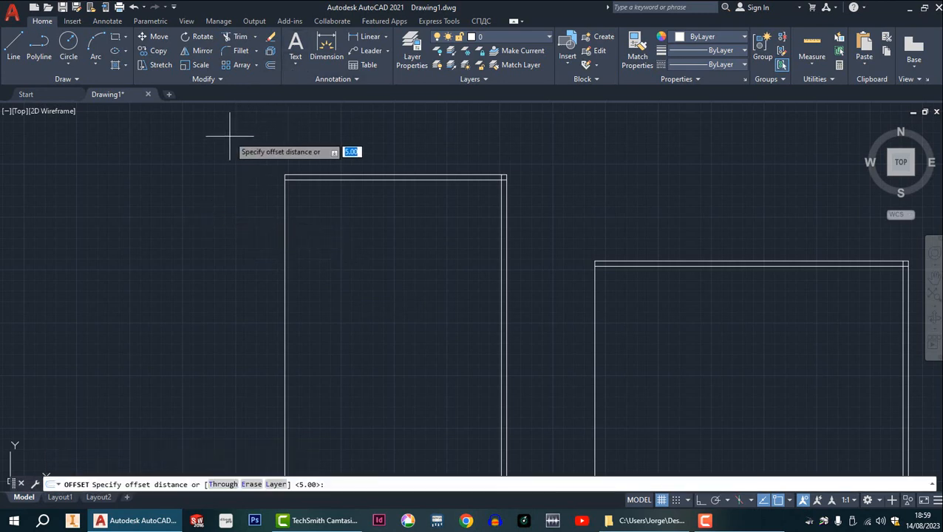
{"action": "key", "text": "Return"}
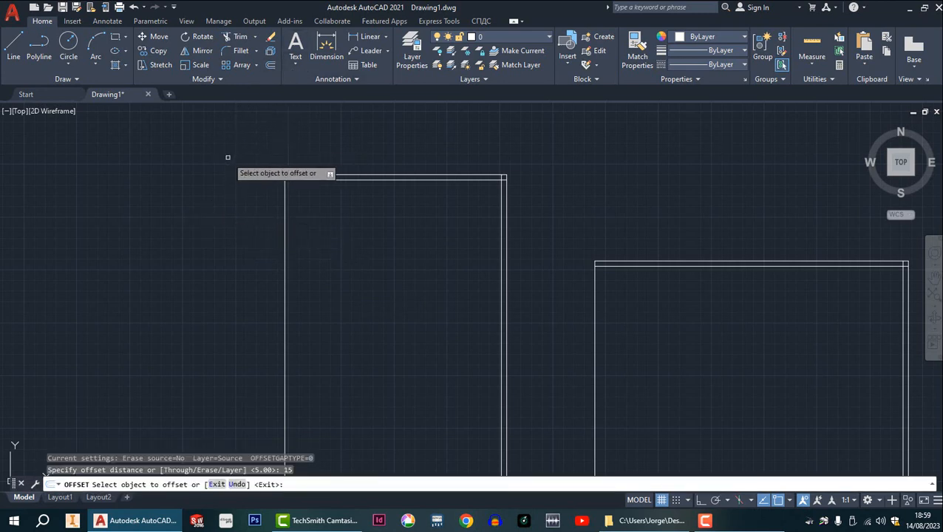
{"action": "left_click", "coordinate": [285, 224]}
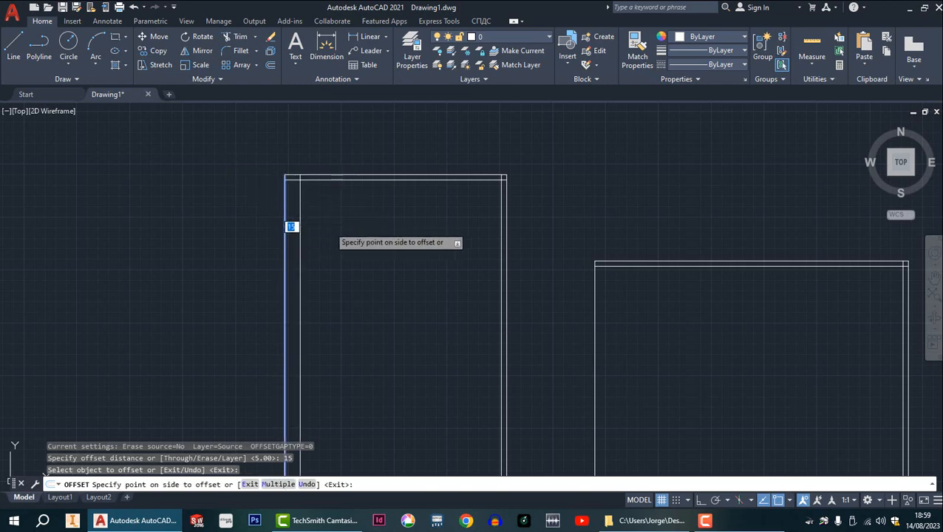
{"action": "left_click", "coordinate": [329, 231]}
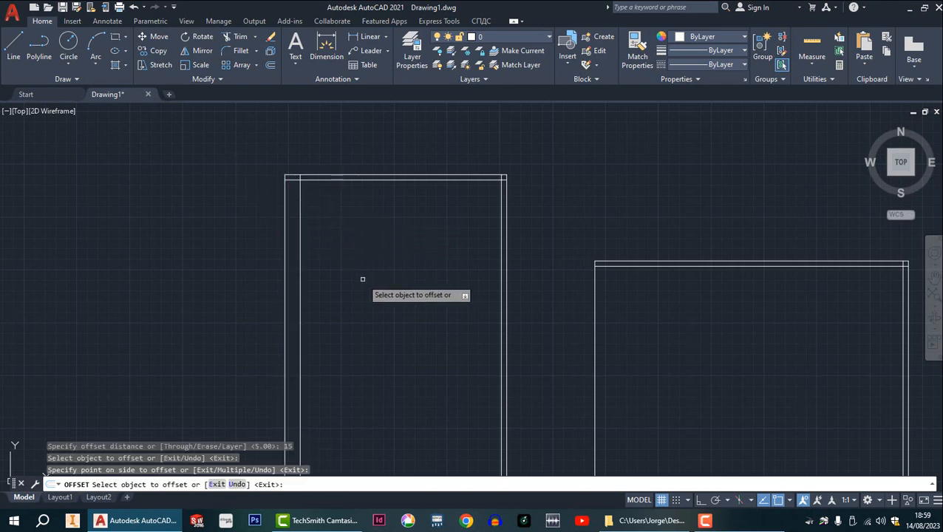
{"action": "left_click", "coordinate": [596, 337]}
{"action": "left_click", "coordinate": [636, 342]}
{"action": "middle_click_drag", "start_coordinate": [558, 283], "coordinate": [377, 195]}
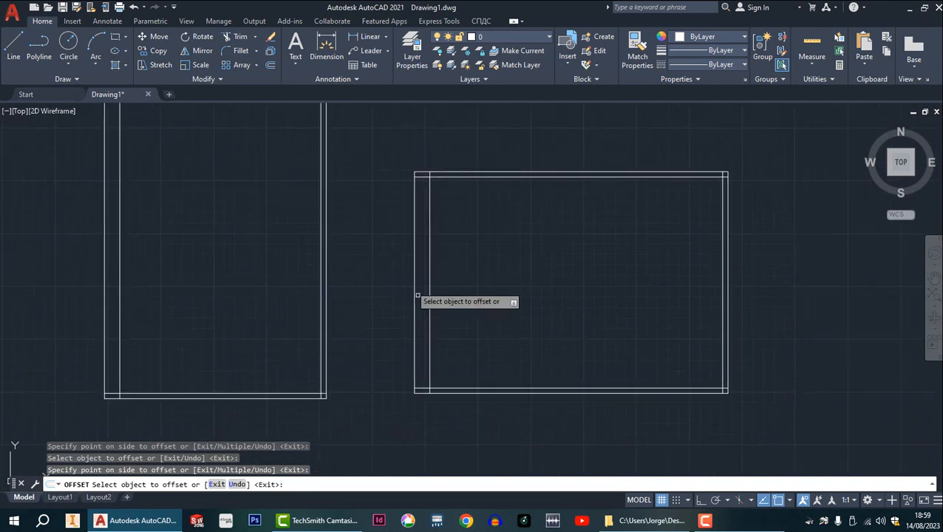
{"action": "middle_click_drag", "start_coordinate": [441, 316], "coordinate": [409, 364]}
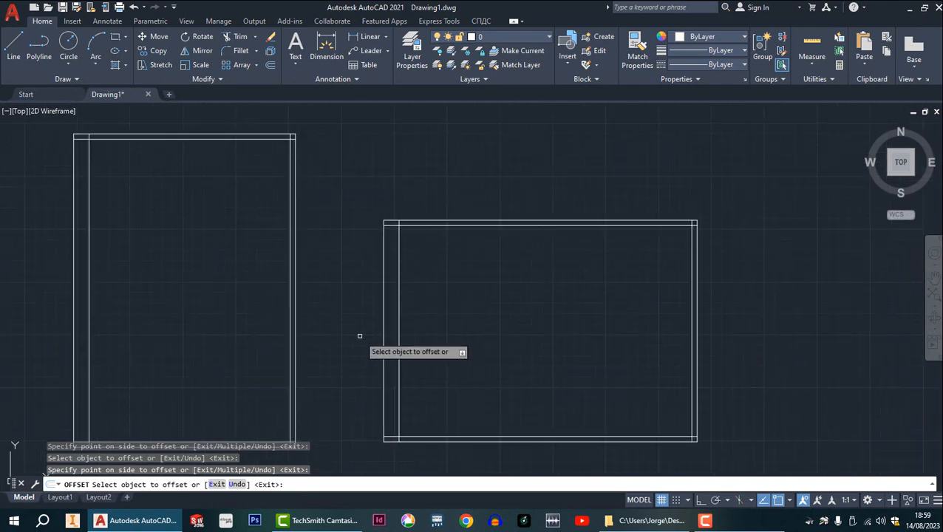
{"action": "key", "text": "Escape"}
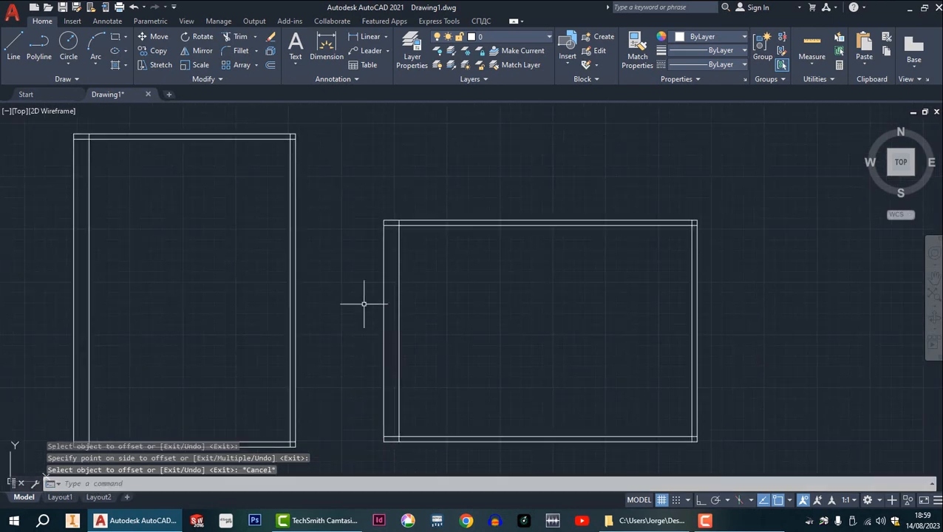
Trim the overhanging margin line ends at the landscape sheet's upper-left and upper-right inner corners.
{"action": "left_click", "coordinate": [242, 38]}
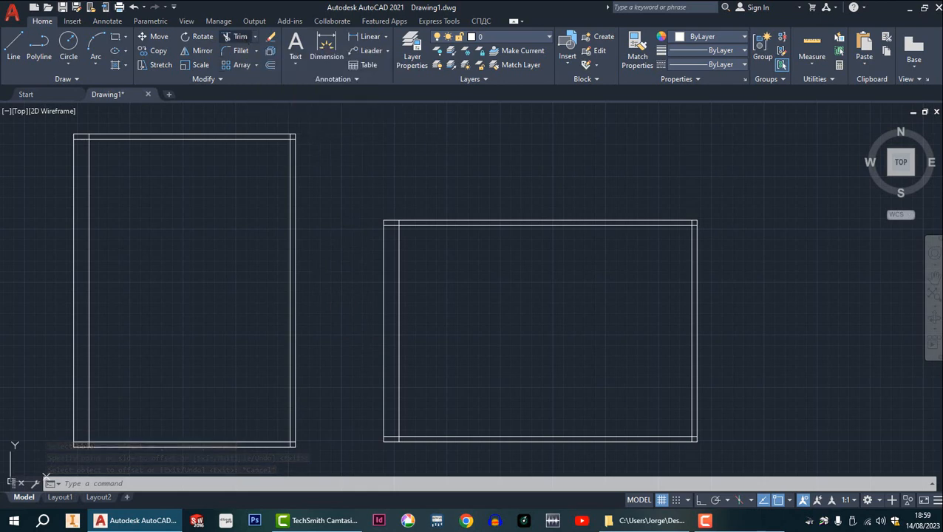
{"action": "scroll", "coordinate": [391, 219], "scroll_direction": "up", "scroll_amount": 8}
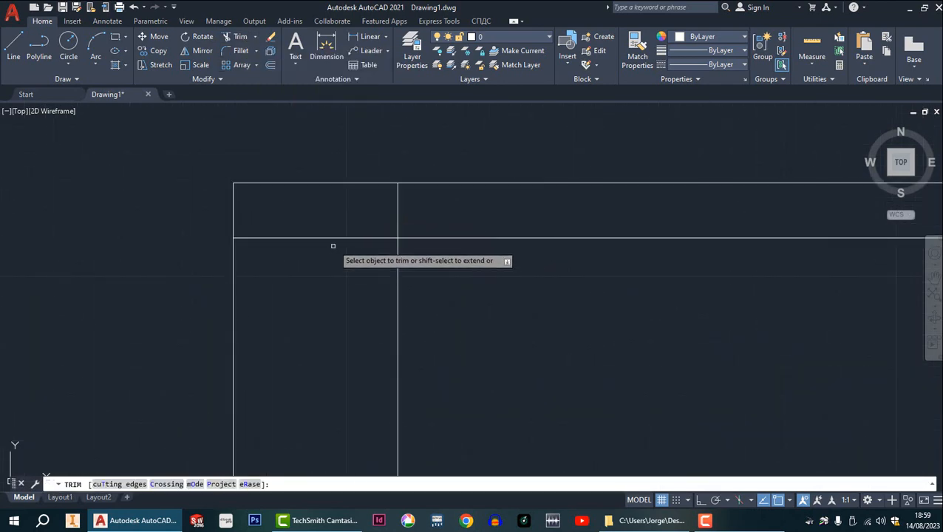
{"action": "mouse_move", "coordinate": [328, 258]}
{"action": "left_mouse_down"}
{"action": "mouse_move", "coordinate": [358, 211]}
{"action": "mouse_move", "coordinate": [440, 216]}
{"action": "left_mouse_up"}
{"action": "scroll", "coordinate": [397, 236], "scroll_direction": "down", "scroll_amount": 8}
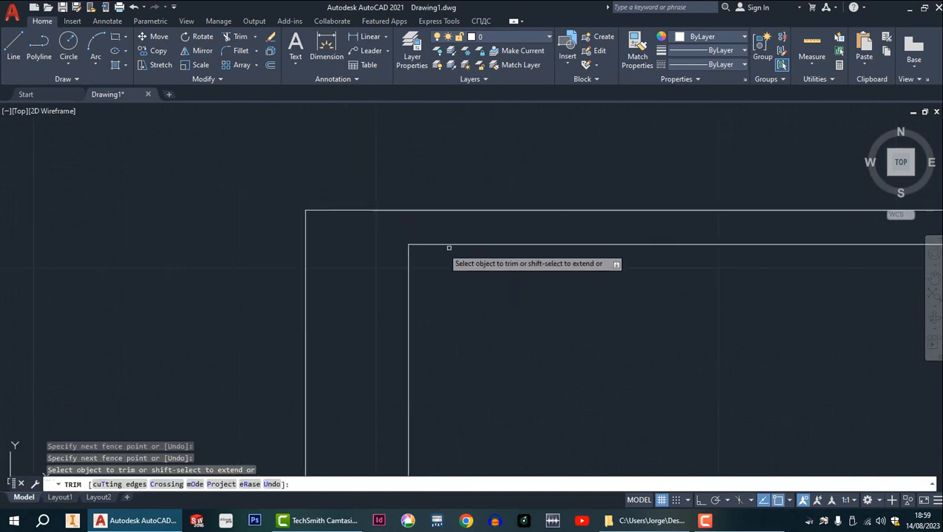
{"action": "middle_click_drag", "start_coordinate": [606, 310], "coordinate": [239, 201]}
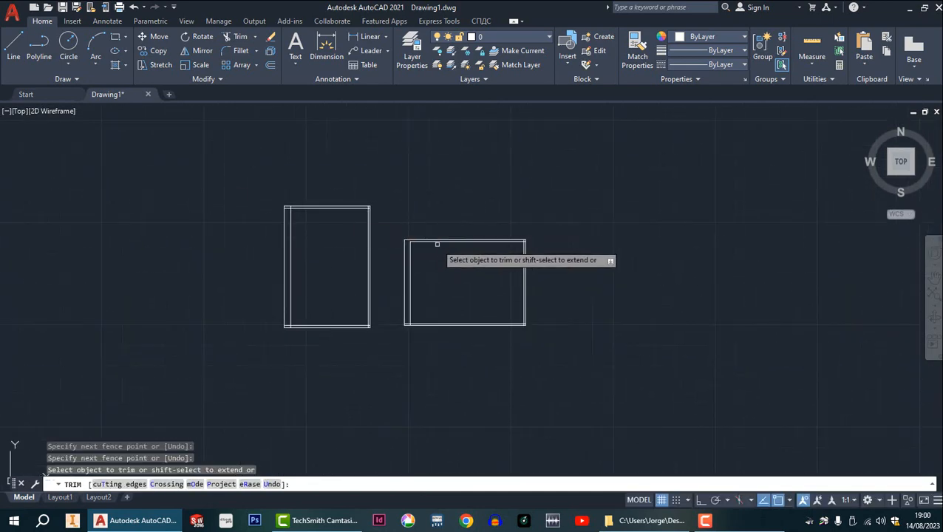
{"action": "scroll", "coordinate": [551, 249], "scroll_direction": "up", "scroll_amount": 8}
{"action": "middle_click_drag", "start_coordinate": [569, 158], "coordinate": [487, 342]}
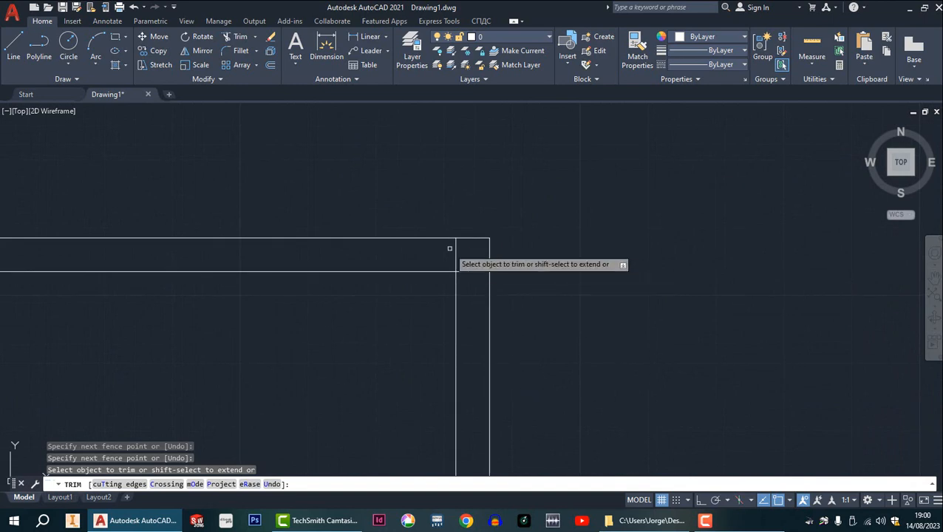
{"action": "mouse_move", "coordinate": [442, 245]}
{"action": "left_mouse_down"}
{"action": "mouse_move", "coordinate": [453, 241]}
{"action": "mouse_move", "coordinate": [489, 284]}
{"action": "mouse_move", "coordinate": [481, 289]}
{"action": "left_mouse_up"}
{"action": "scroll", "coordinate": [481, 289], "scroll_direction": "up", "scroll_amount": 3}
{"action": "scroll", "coordinate": [484, 290], "scroll_direction": "down", "scroll_amount": 5}
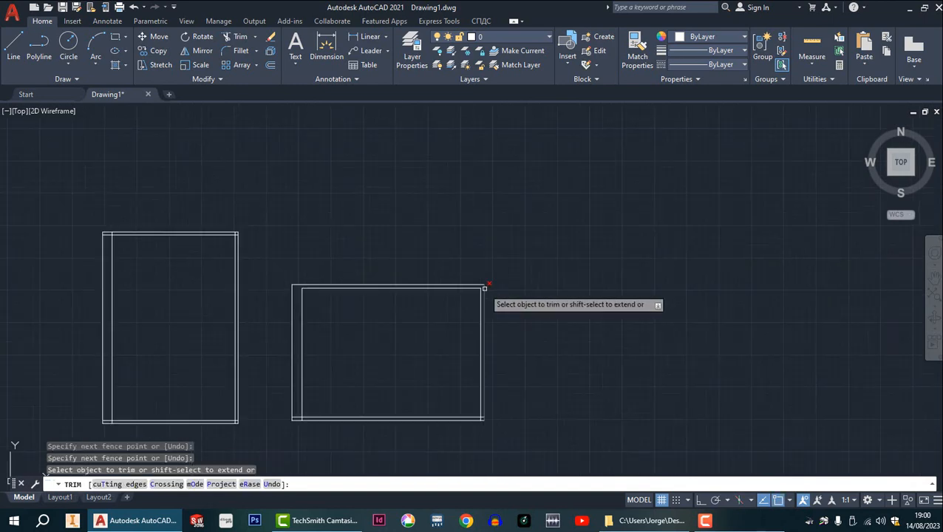
Trim the overhanging margin line ends at the landscape sheet's lower-right and lower-left inner corners.
{"action": "scroll", "coordinate": [465, 319], "scroll_direction": "up", "scroll_amount": 8}
{"action": "scroll", "coordinate": [448, 281], "scroll_direction": "up", "scroll_amount": 8}
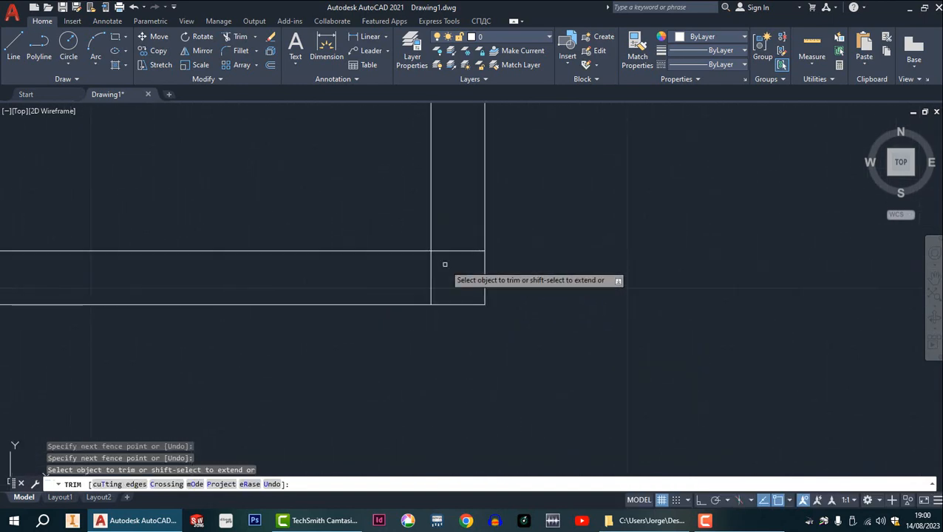
{"action": "mouse_move", "coordinate": [390, 400]}
{"action": "left_mouse_down"}
{"action": "mouse_move", "coordinate": [447, 238]}
{"action": "mouse_move", "coordinate": [442, 245]}
{"action": "left_mouse_up"}
{"action": "scroll", "coordinate": [442, 245], "scroll_direction": "down", "scroll_amount": 5}
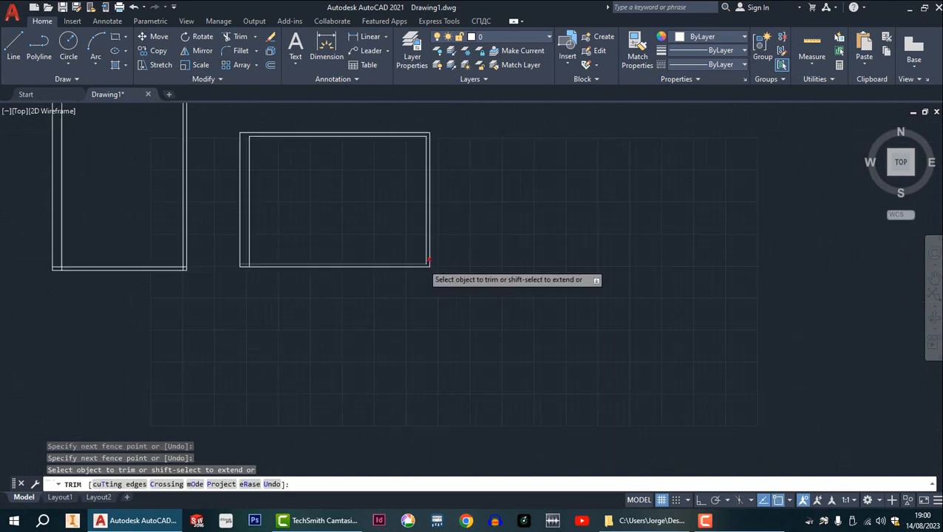
{"action": "scroll", "coordinate": [222, 260], "scroll_direction": "up", "scroll_amount": 8}
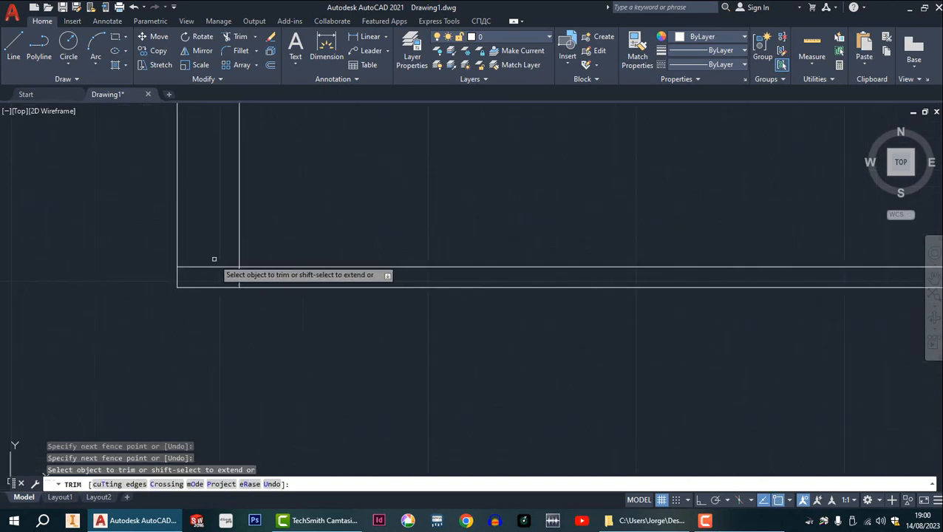
{"action": "middle_click_drag", "start_coordinate": [214, 261], "coordinate": [223, 280]}
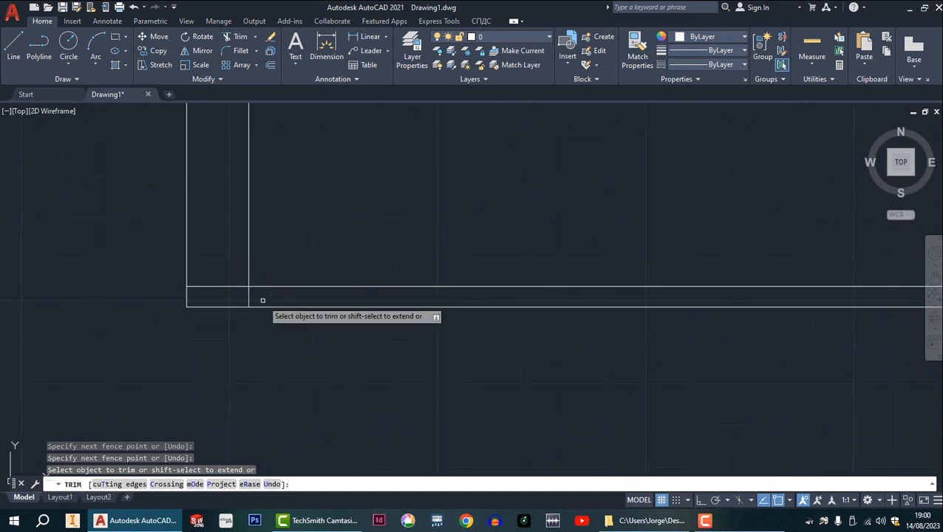
{"action": "left_click", "coordinate": [255, 299]}
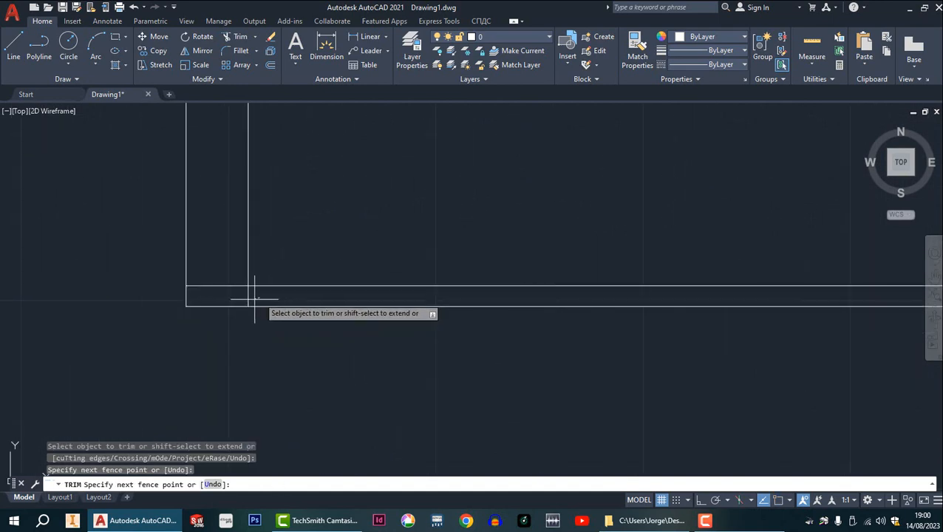
{"action": "left_click", "coordinate": [219, 275]}
{"action": "key", "text": "Return"}
Trim the overhanging margin line ends at the portrait sheet's lower-right and lower-left inner corners.
{"action": "scroll", "coordinate": [216, 276], "scroll_direction": "down", "scroll_amount": 4}
{"action": "scroll", "coordinate": [148, 288], "scroll_direction": "up", "scroll_amount": 5}
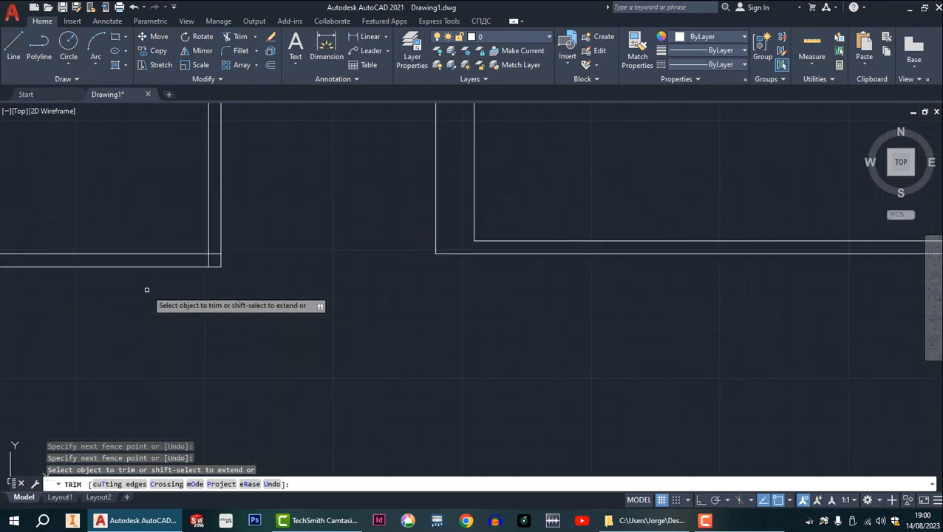
{"action": "left_click", "coordinate": [397, 128]}
{"action": "left_click", "coordinate": [383, 174]}
{"action": "key", "text": "Return"}
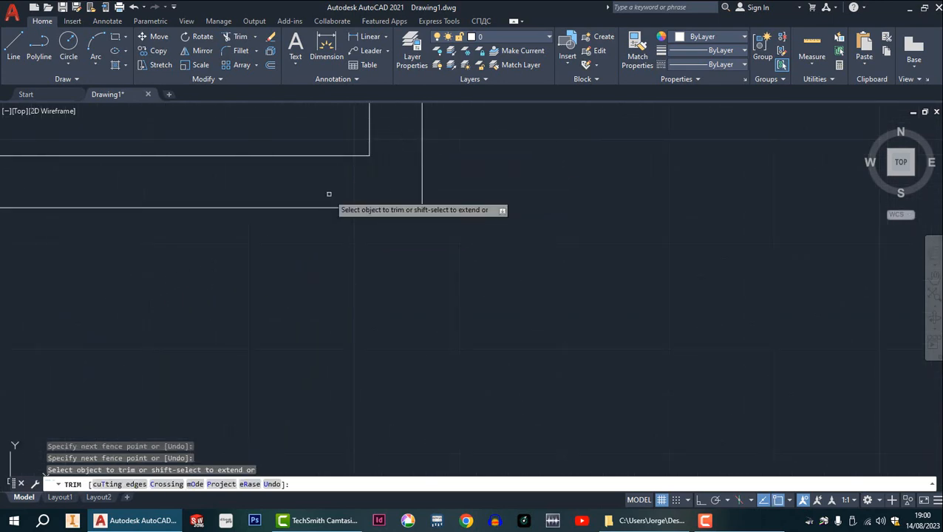
{"action": "scroll", "coordinate": [333, 203], "scroll_direction": "down", "scroll_amount": 5}
{"action": "mouse_move", "coordinate": [279, 215]}
{"action": "middle_mouse_down"}
{"action": "mouse_move", "coordinate": [459, 234]}
{"action": "mouse_move", "coordinate": [480, 256]}
{"action": "middle_mouse_up"}
{"action": "scroll", "coordinate": [260, 245], "scroll_direction": "up", "scroll_amount": 4}
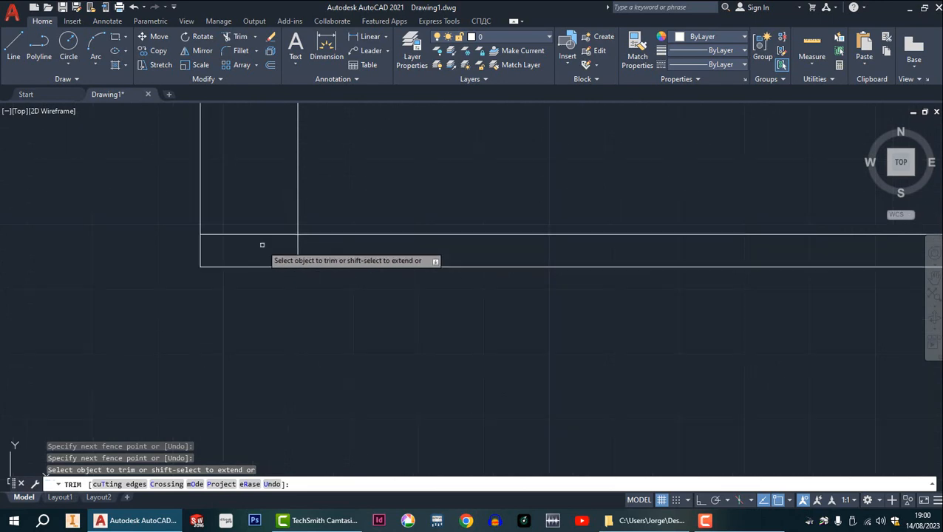
{"action": "mouse_move", "coordinate": [253, 194]}
{"action": "left_mouse_down"}
{"action": "mouse_move", "coordinate": [271, 217]}
{"action": "mouse_move", "coordinate": [439, 277]}
{"action": "mouse_move", "coordinate": [432, 265]}
{"action": "left_mouse_up"}
Trim the overhanging margin line ends at the portrait sheet's upper-left inner corner.
{"action": "scroll", "coordinate": [431, 266], "scroll_direction": "down", "scroll_amount": 6}
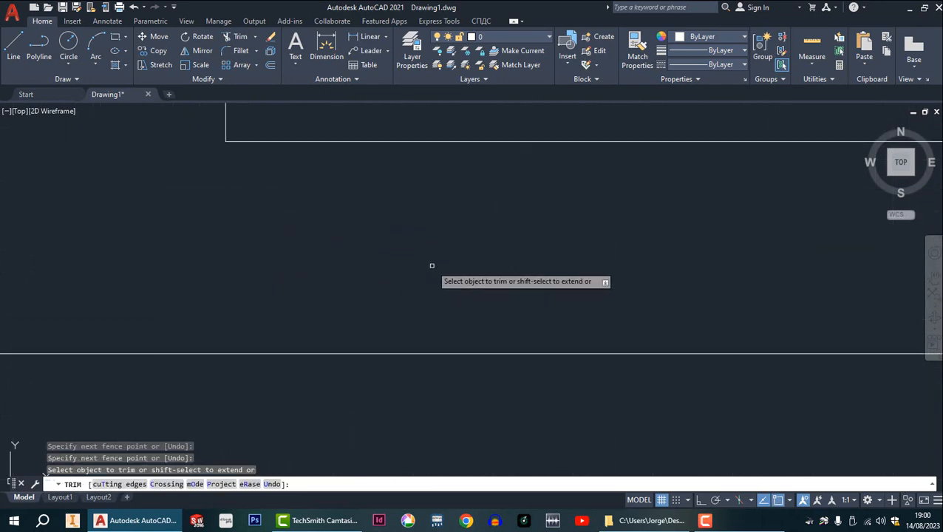
{"action": "scroll", "coordinate": [358, 247], "scroll_direction": "up", "scroll_amount": 5}
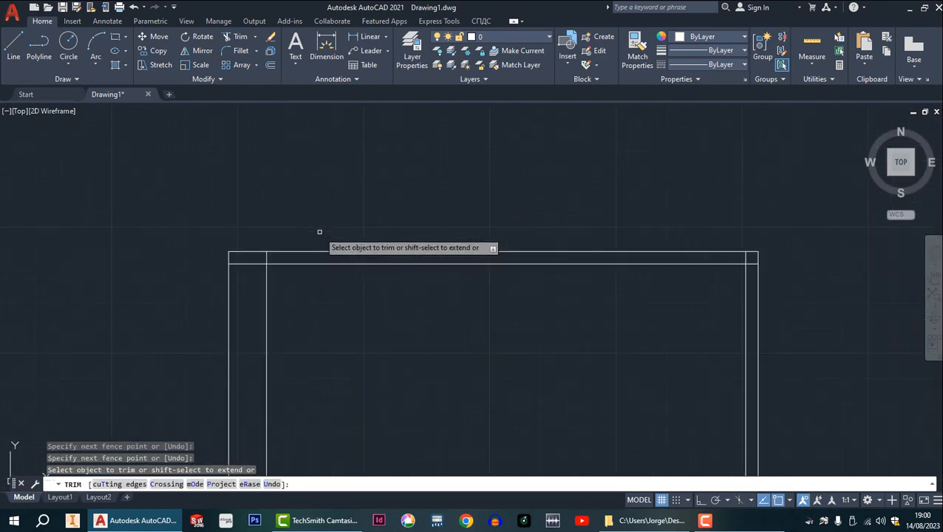
{"action": "mouse_move", "coordinate": [201, 292]}
{"action": "left_mouse_down"}
{"action": "mouse_move", "coordinate": [204, 278]}
{"action": "mouse_move", "coordinate": [258, 273]}
{"action": "left_mouse_up"}
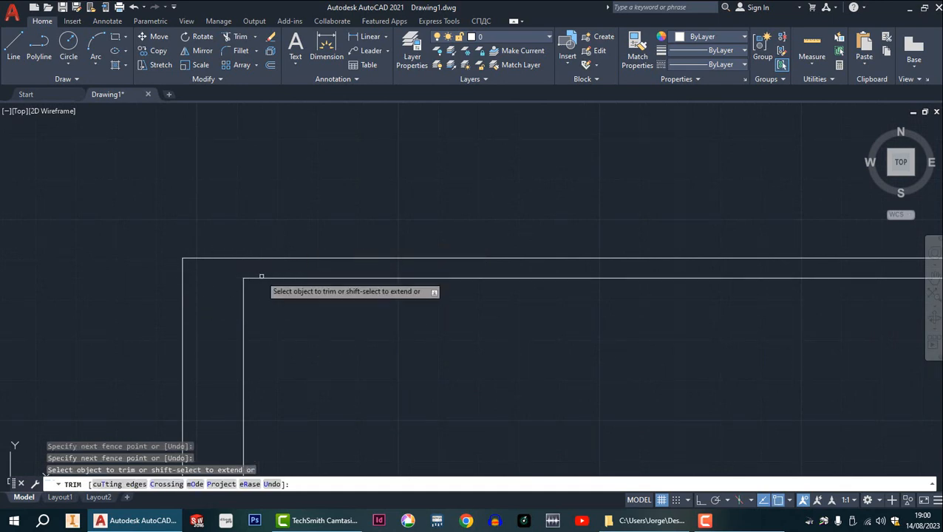
Trim the overhanging margin line ends at the portrait sheet's upper-right inner corner and finish trimming.
{"action": "scroll", "coordinate": [385, 273], "scroll_direction": "down", "scroll_amount": 6}
{"action": "scroll", "coordinate": [377, 269], "scroll_direction": "up", "scroll_amount": 7}
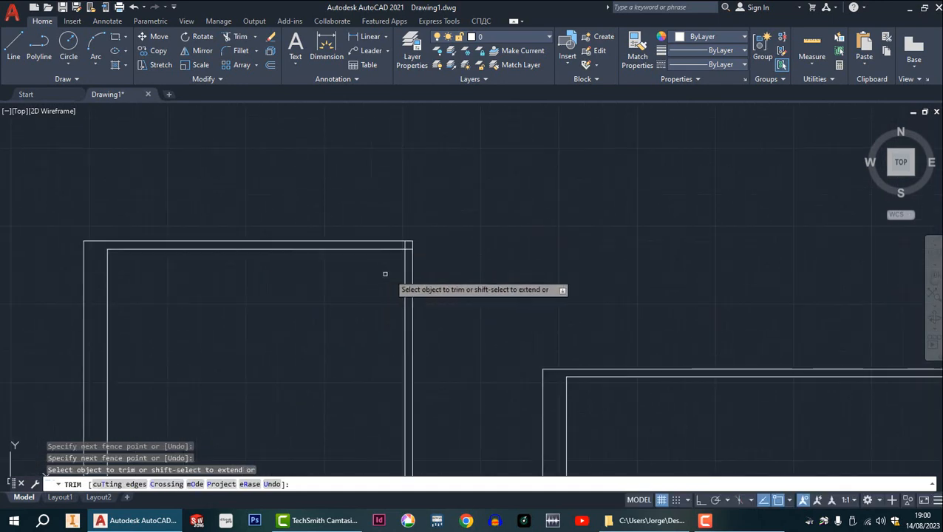
{"action": "mouse_move", "coordinate": [435, 154]}
{"action": "left_mouse_down"}
{"action": "mouse_move", "coordinate": [465, 175]}
{"action": "mouse_move", "coordinate": [462, 188]}
{"action": "left_mouse_up"}
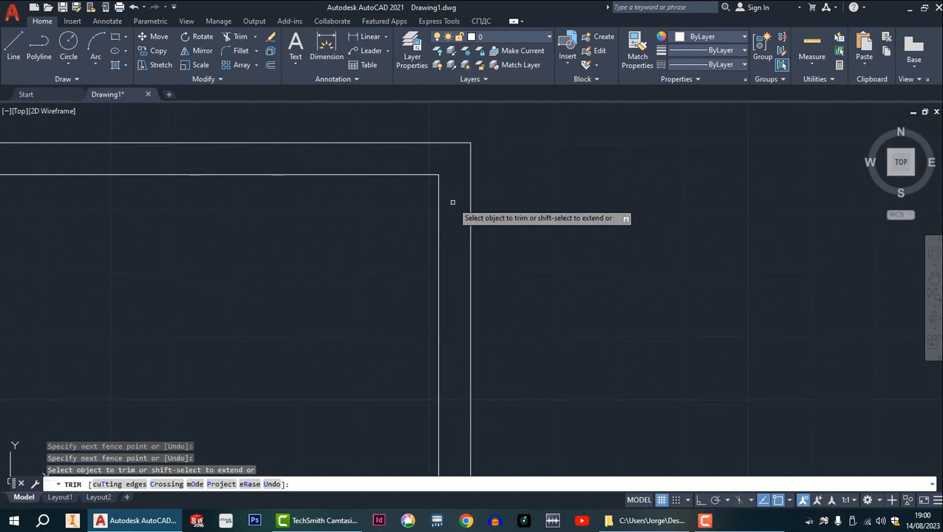
{"action": "scroll", "coordinate": [466, 214], "scroll_direction": "down", "scroll_amount": 7}
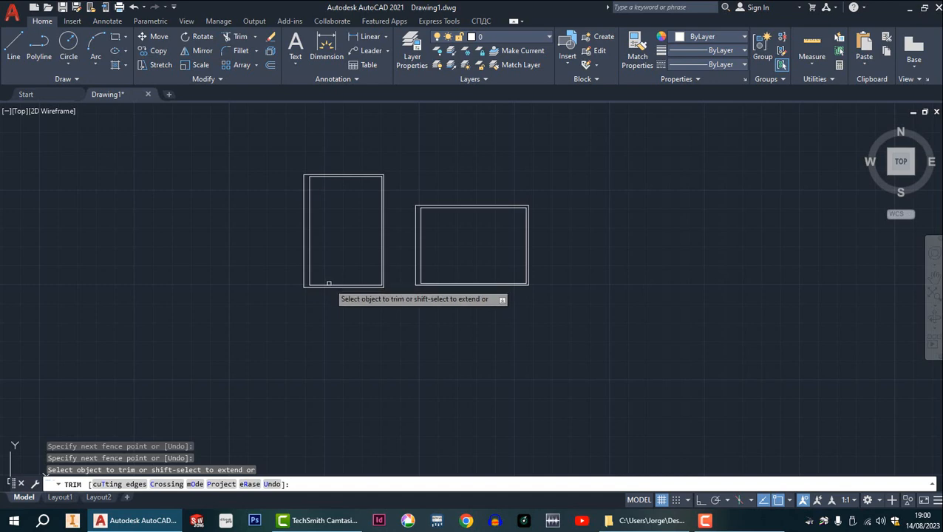
{"action": "key", "text": "Escape"}
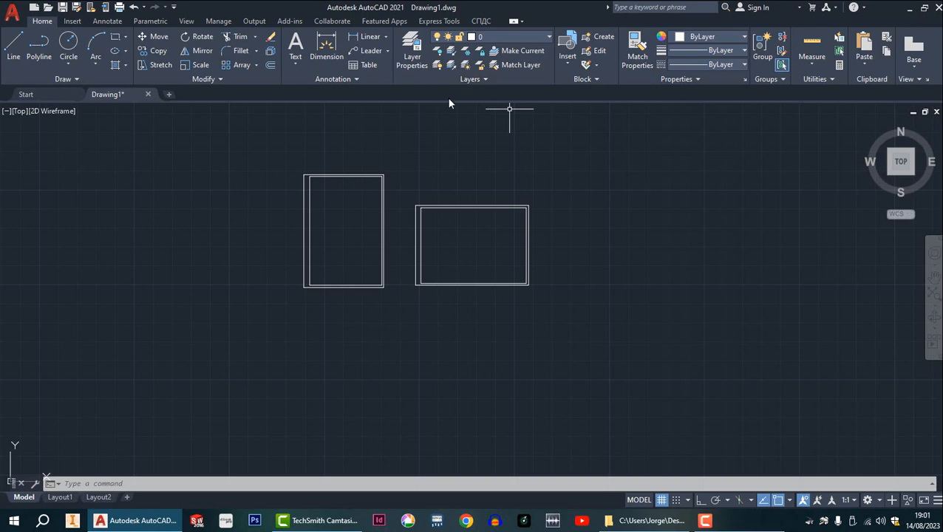
Save the drawing as FORMATOS PADRÃO in the 2023 AutoCAD folder on the desktop.
{"action": "left_click", "coordinate": [13, 16]}
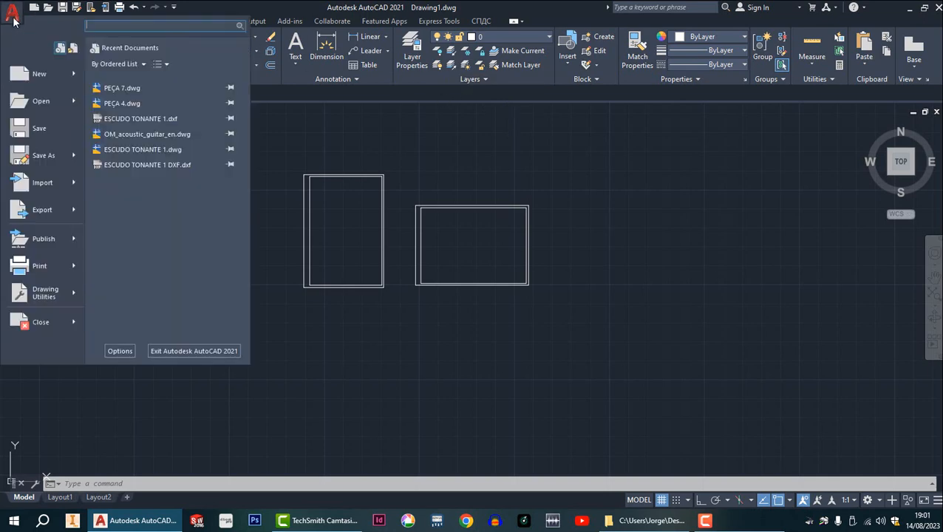
{"action": "left_click", "coordinate": [39, 129]}
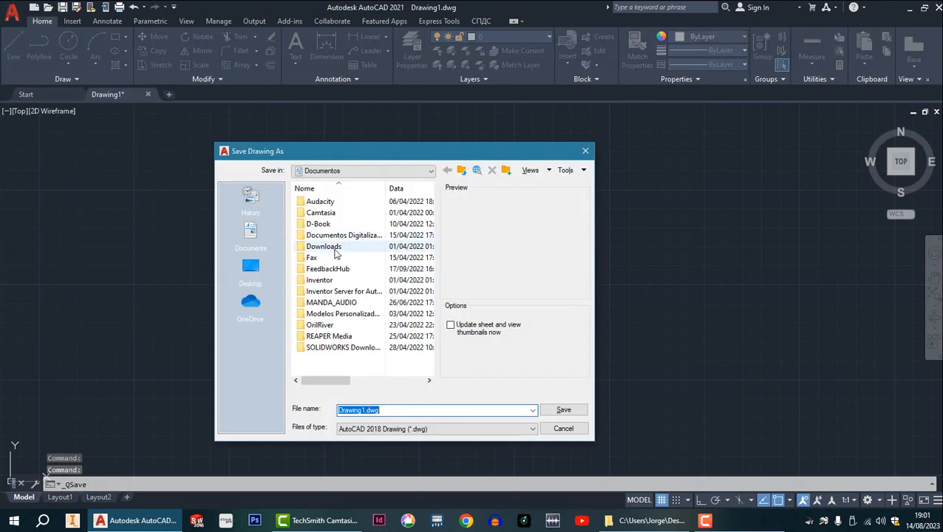
{"action": "left_click", "coordinate": [461, 171]}
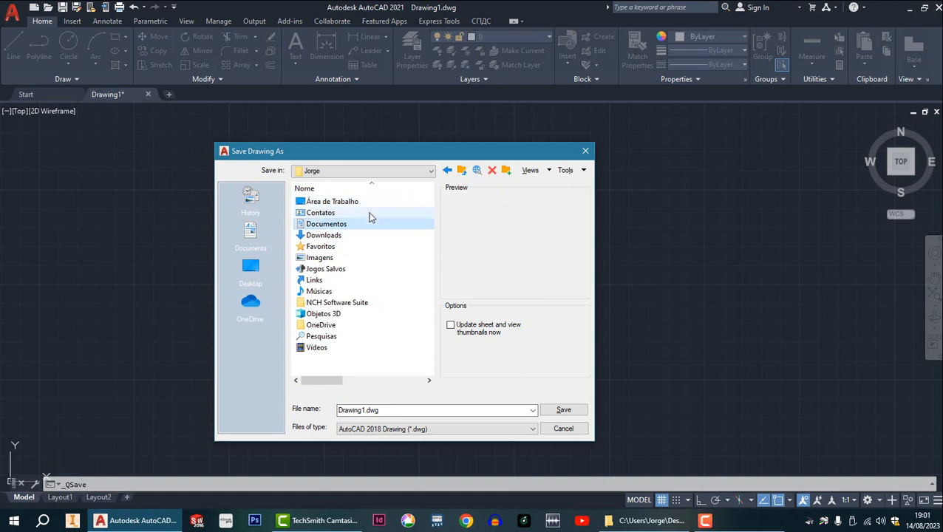
{"action": "double_click", "coordinate": [353, 203]}
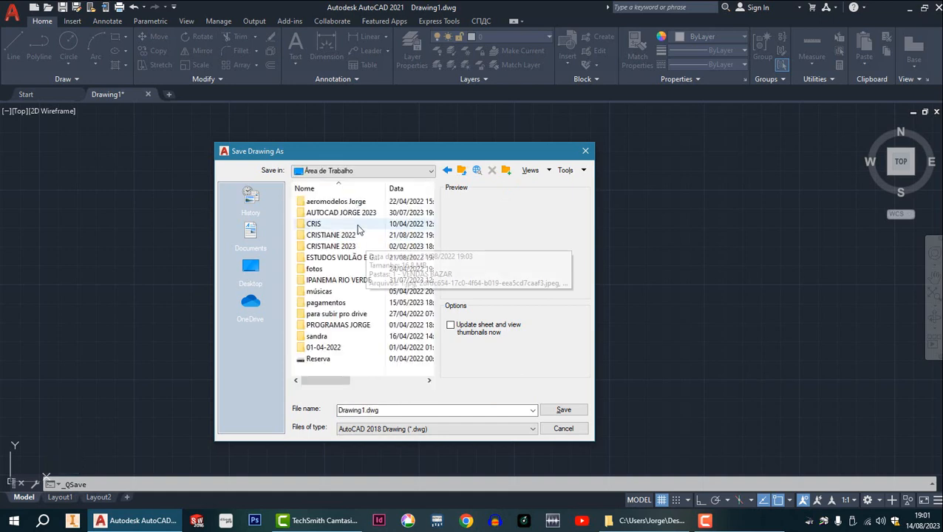
{"action": "double_click", "coordinate": [358, 213]}
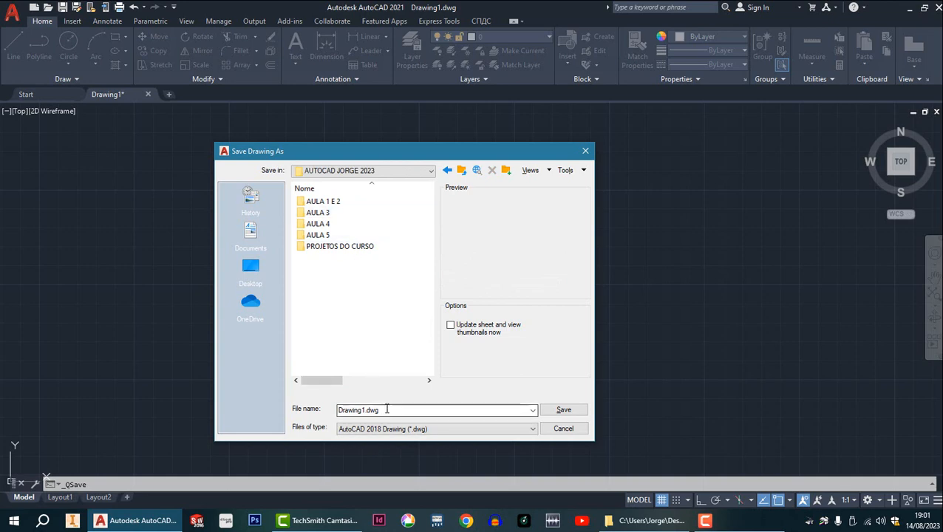
{"action": "left_click_drag", "start_coordinate": [388, 411], "coordinate": [300, 415]}
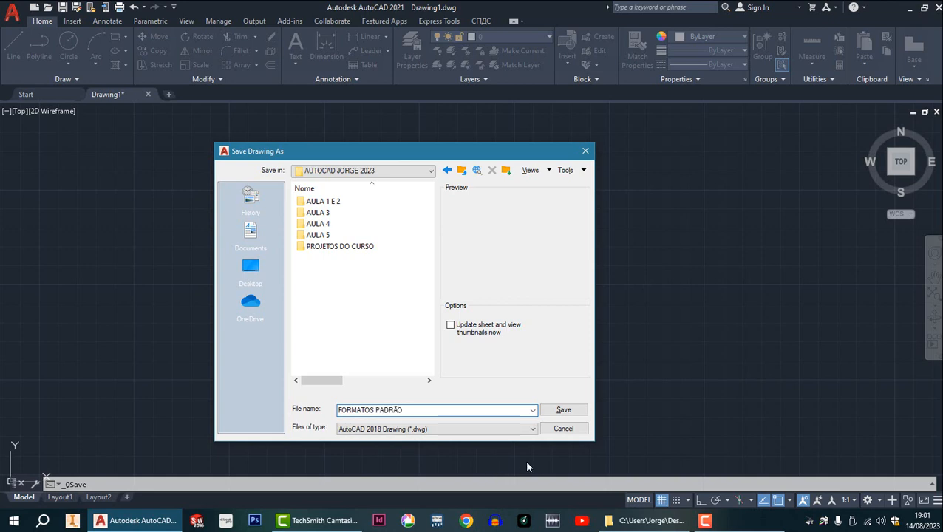
{"action": "left_click", "coordinate": [567, 411]}
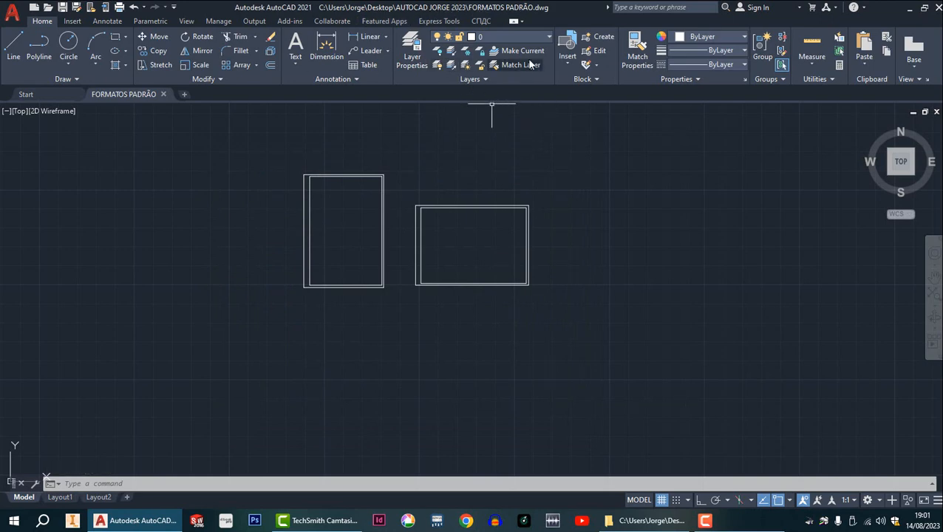
Create a new layer named LINHA EXTERNA and widen the layer manager and its name column to fit the full name.
{"action": "left_click", "coordinate": [547, 39]}
{"action": "left_click", "coordinate": [547, 38]}
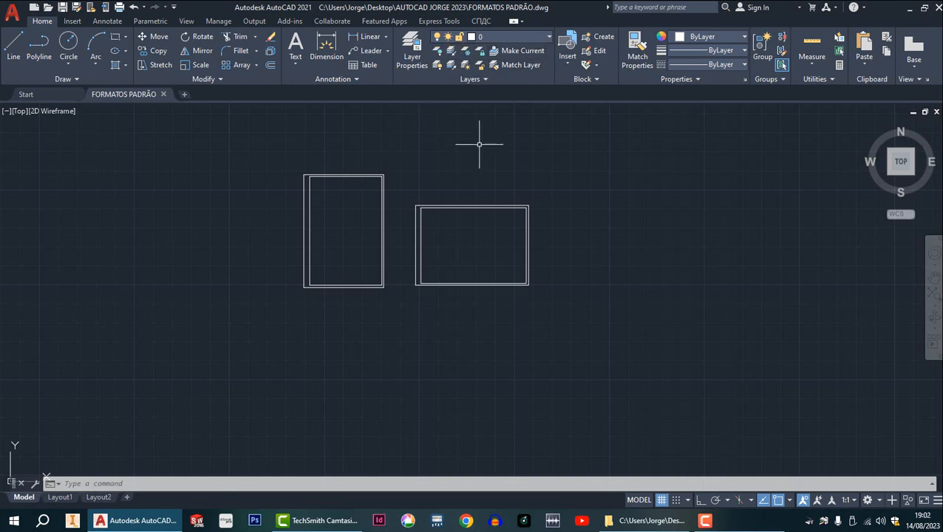
{"action": "left_click", "coordinate": [417, 62]}
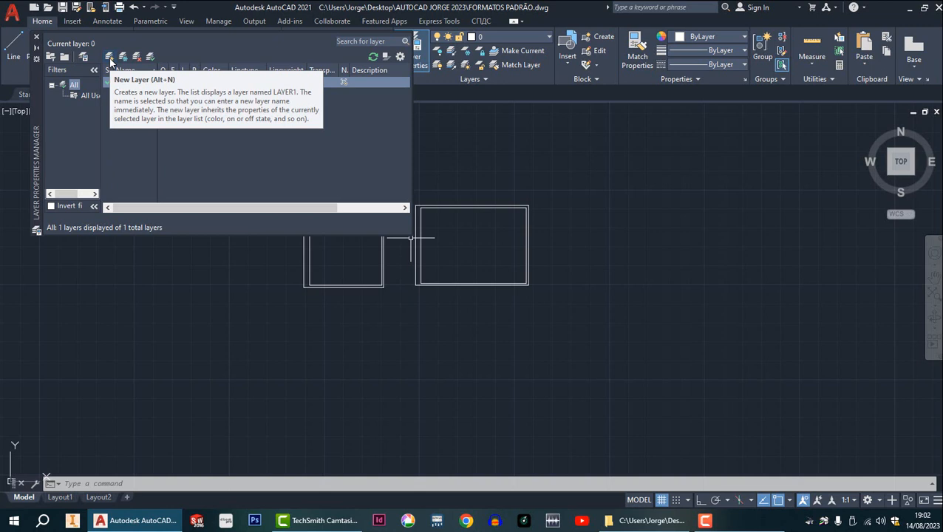
{"action": "left_click", "coordinate": [110, 59]}
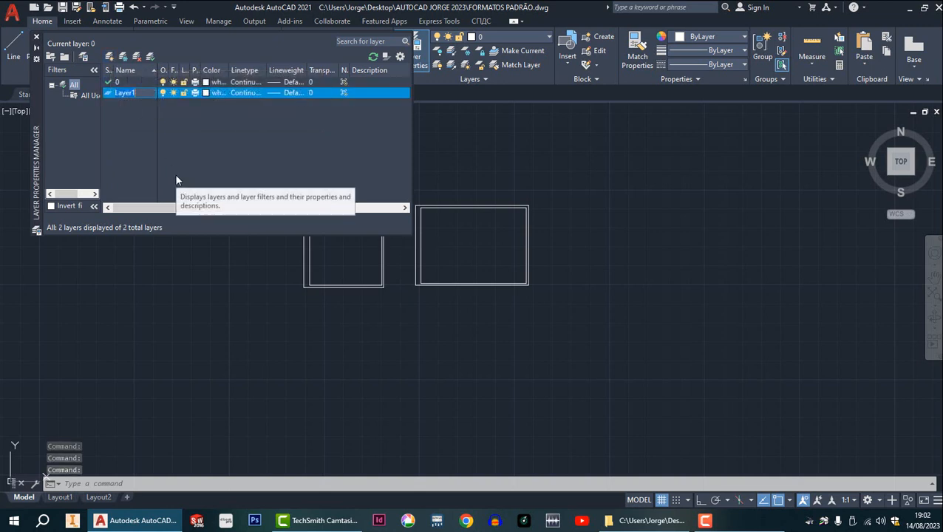
{"action": "type", "text": "L"}
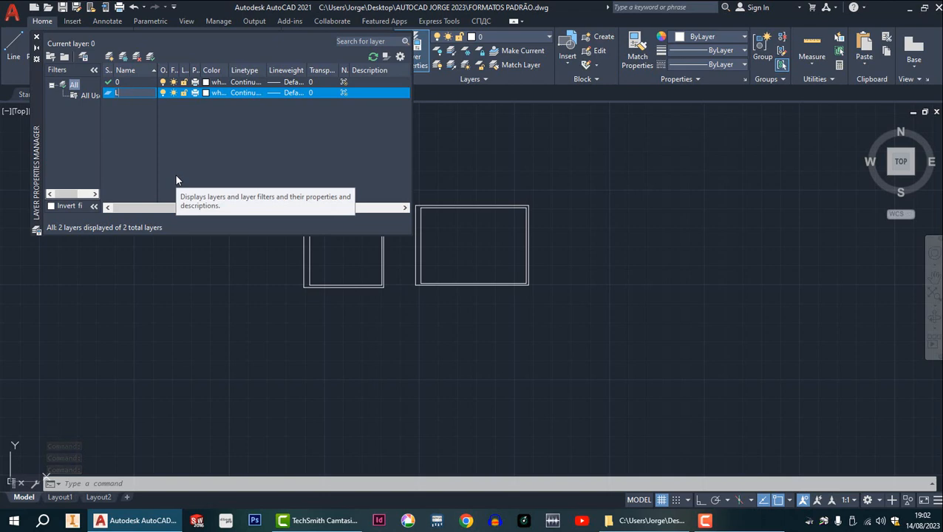
{"action": "type", "text": "INHA EXTERNA"}
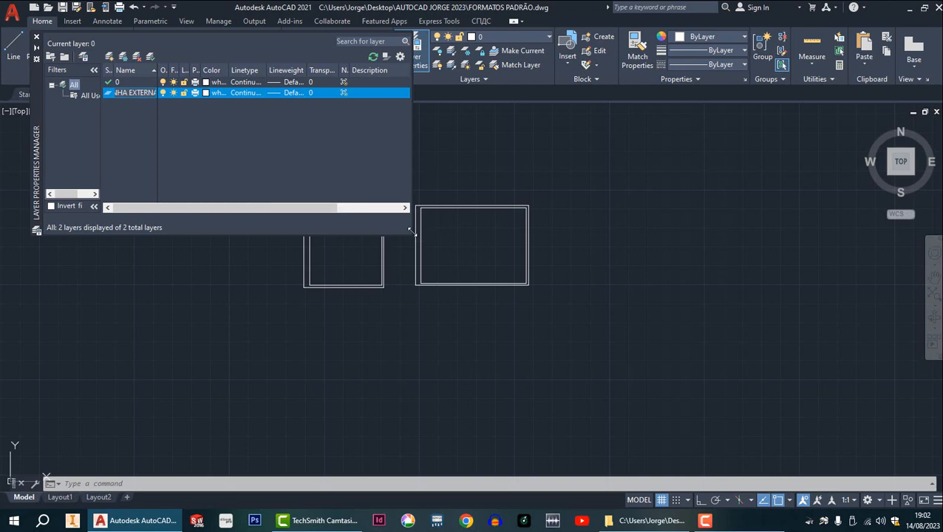
{"action": "left_click_drag", "start_coordinate": [412, 238], "coordinate": [542, 285]}
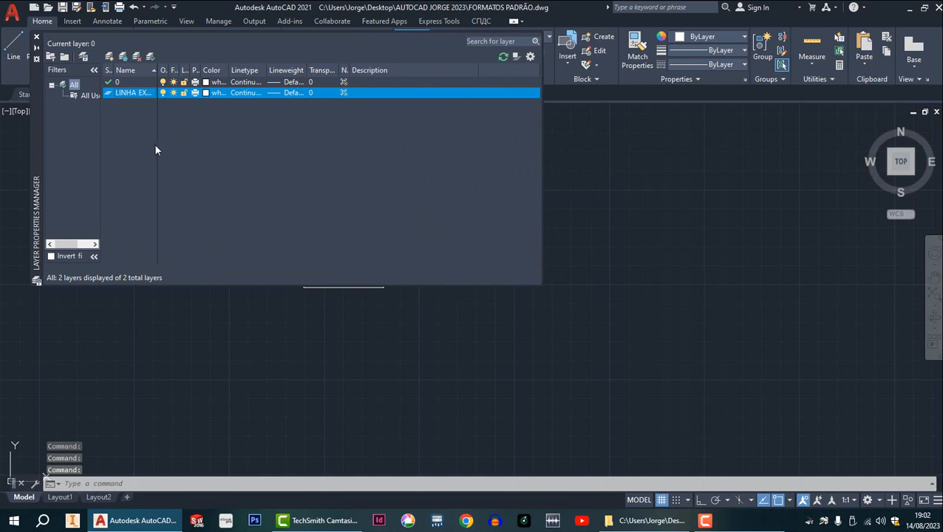
{"action": "left_click_drag", "start_coordinate": [156, 69], "coordinate": [179, 69]}
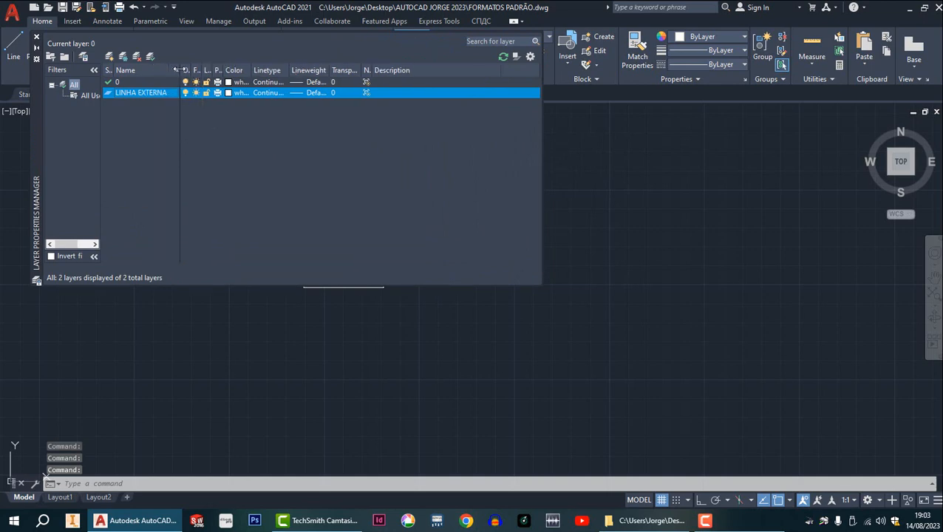
Set the LINHA EXTERNA layer's color to red and its lineweight to 0.30 mm.
{"action": "left_click", "coordinate": [229, 95]}
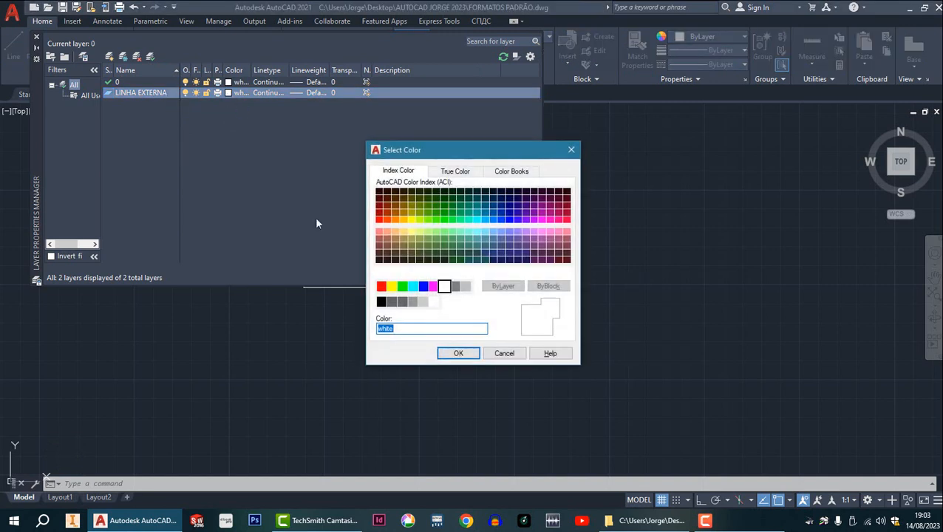
{"action": "left_click", "coordinate": [382, 287]}
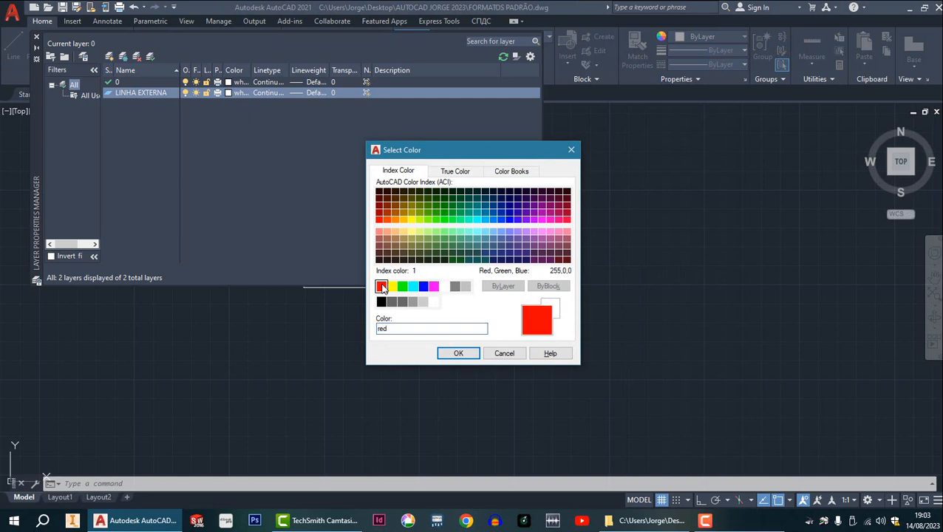
{"action": "left_click", "coordinate": [459, 354]}
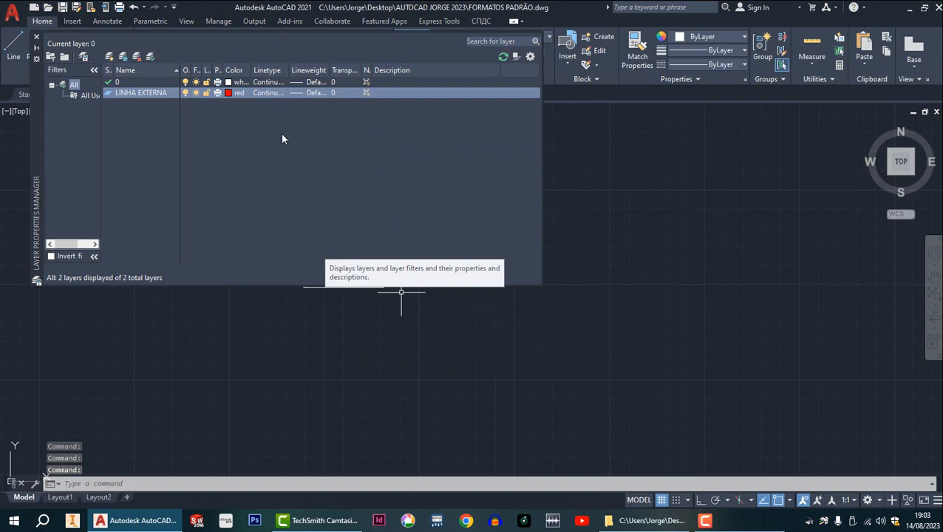
{"action": "left_click", "coordinate": [272, 94]}
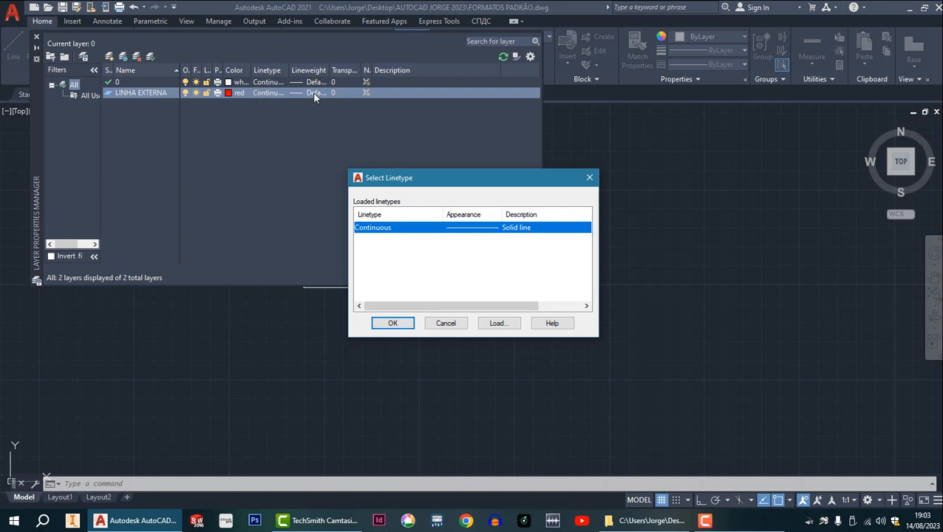
{"action": "left_click", "coordinate": [446, 325]}
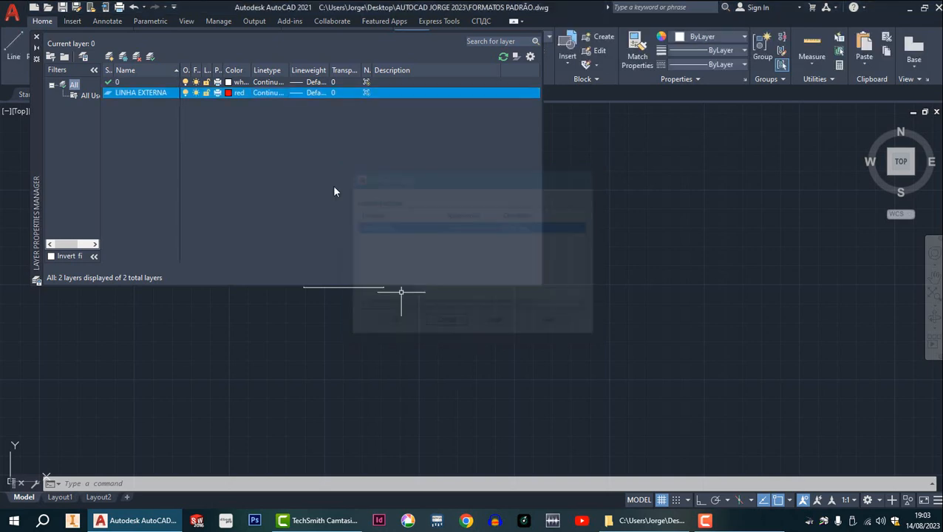
{"action": "left_click", "coordinate": [309, 93]}
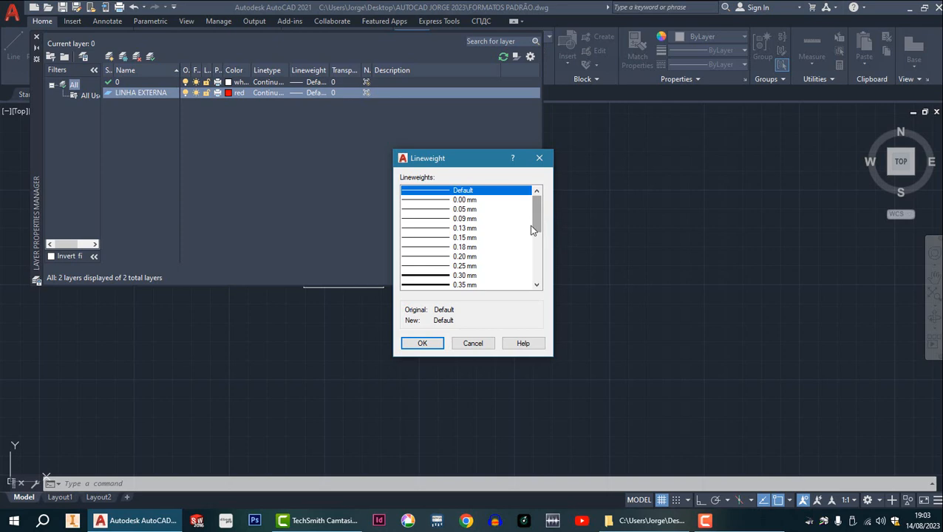
{"action": "left_click", "coordinate": [465, 278]}
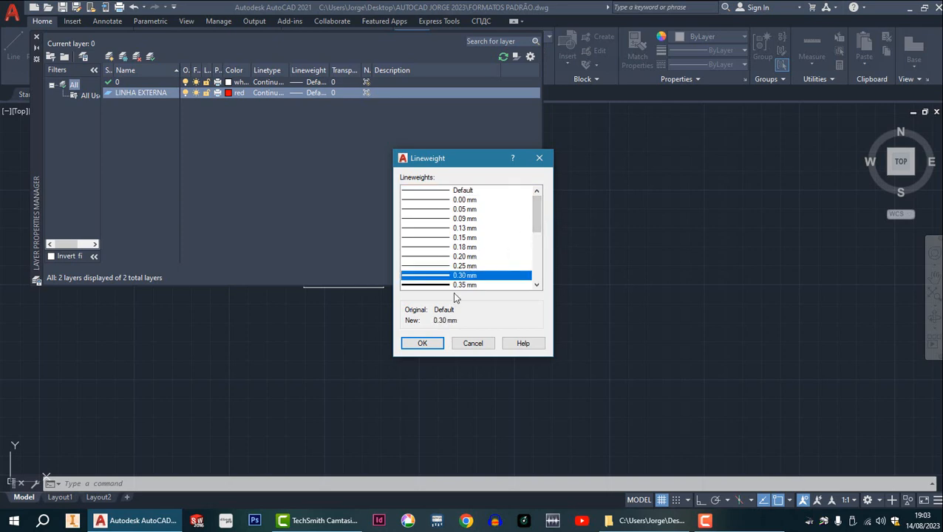
{"action": "left_click", "coordinate": [427, 344]}
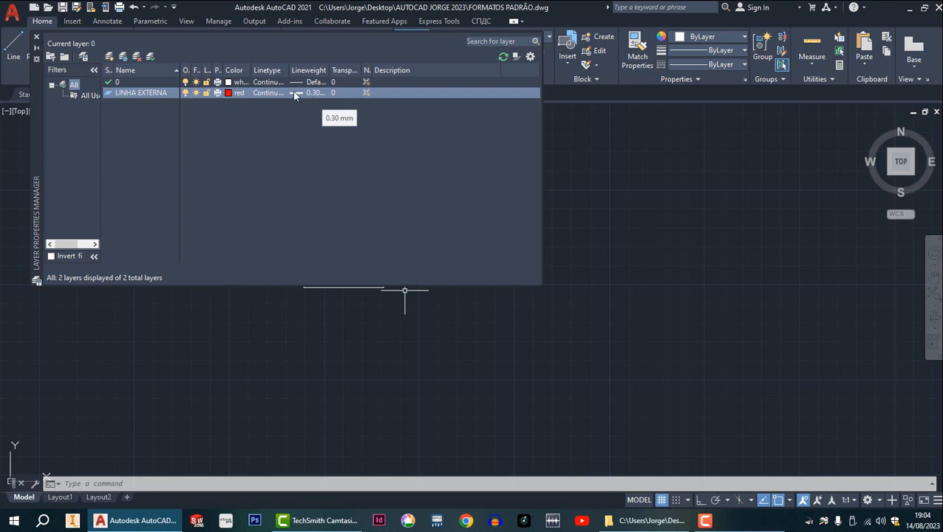
Create another new layer named LINHA INTERNA.
{"action": "left_click", "coordinate": [112, 56]}
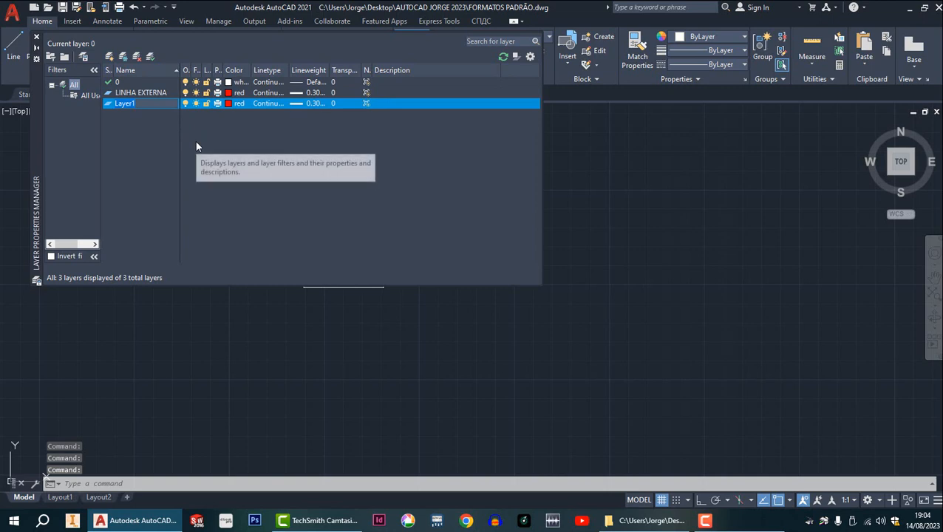
{"action": "type", "text": "LINHA"}
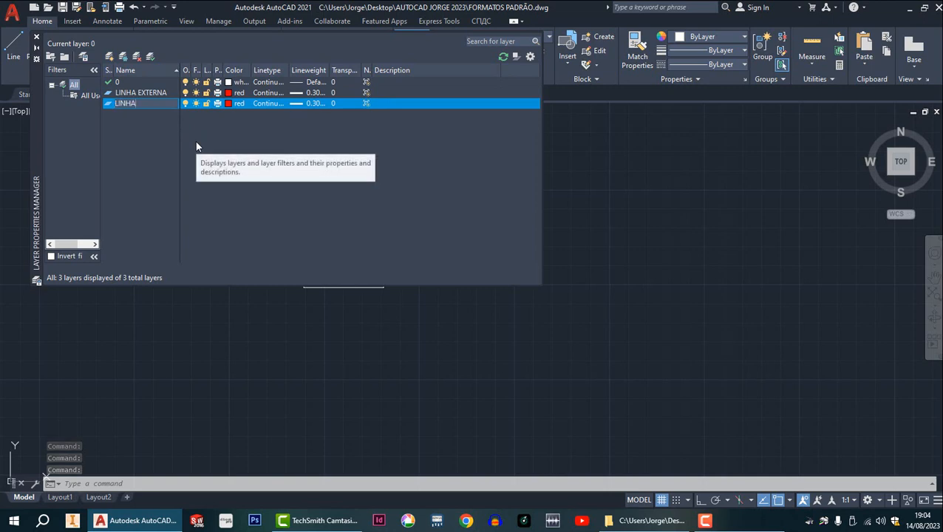
{"action": "type", "text": " INTERNA"}
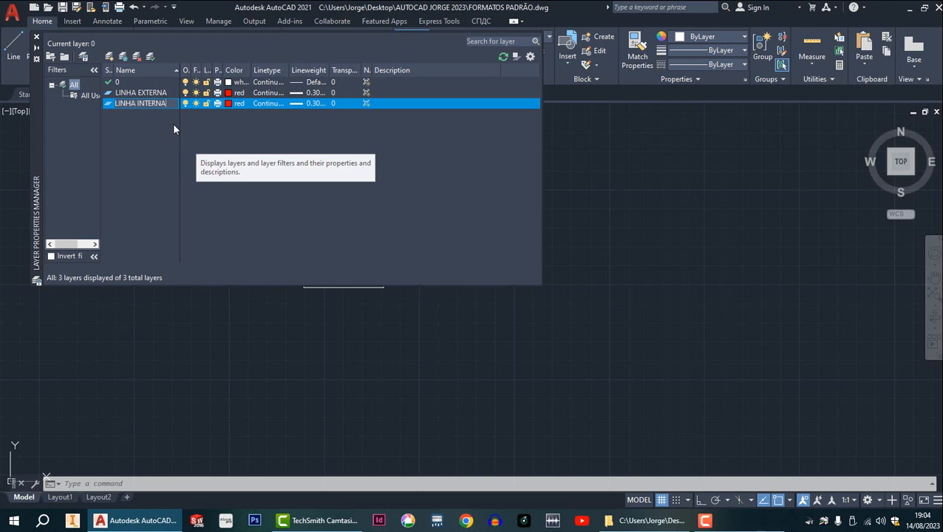
{"action": "left_click", "coordinate": [233, 104]}
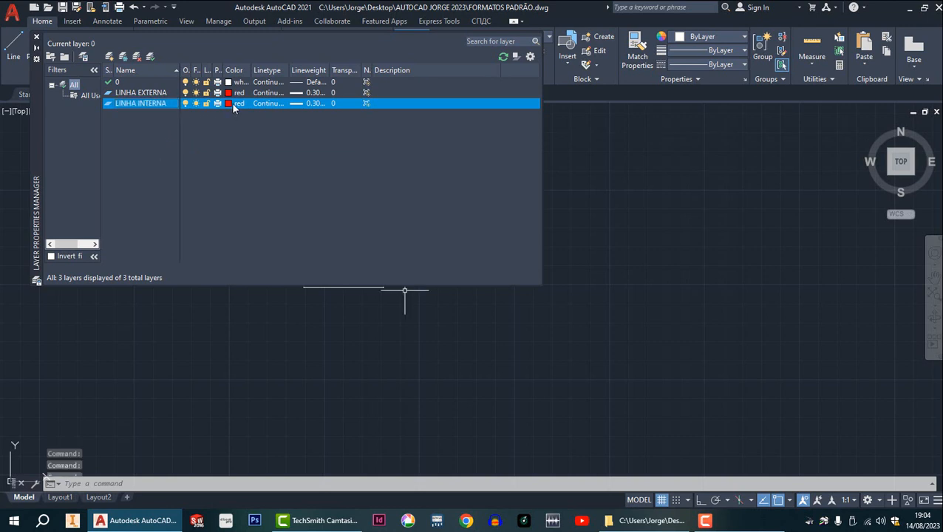
Set the LINHA INTERNA layer's color to green and its lineweight to 0.15 mm, and close the layer manager.
{"action": "left_click", "coordinate": [231, 103]}
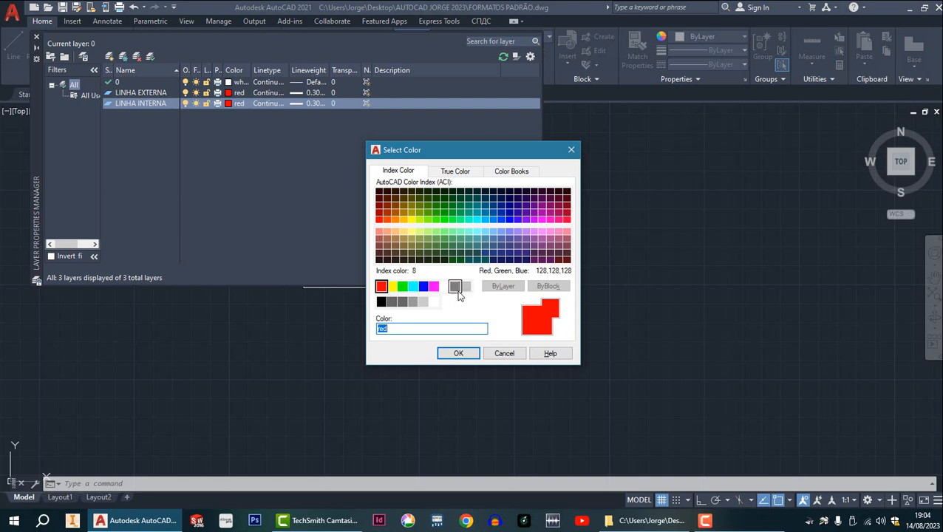
{"action": "left_click", "coordinate": [403, 287]}
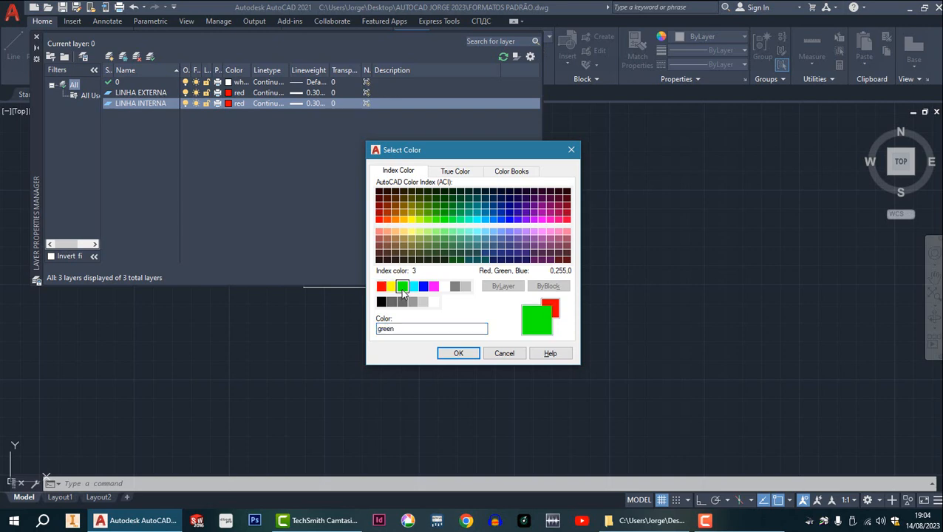
{"action": "left_click", "coordinate": [458, 354]}
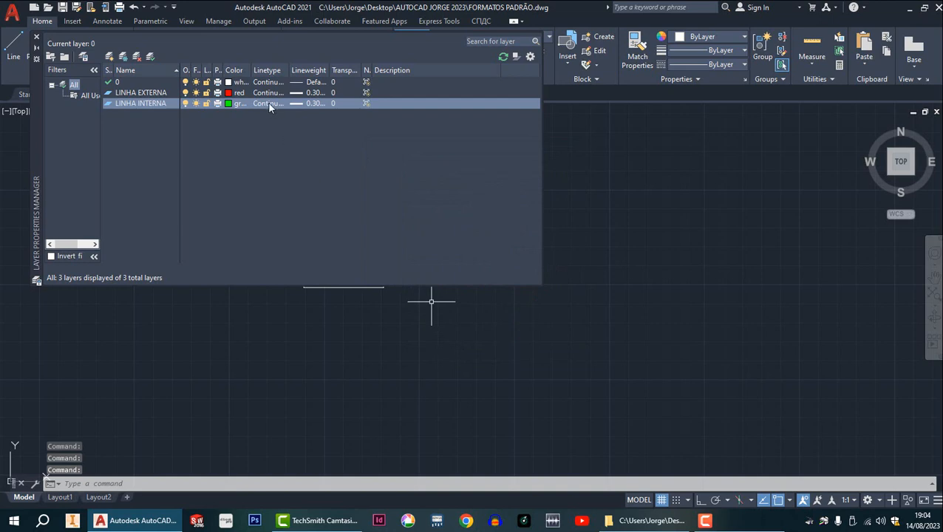
{"action": "left_click", "coordinate": [309, 108]}
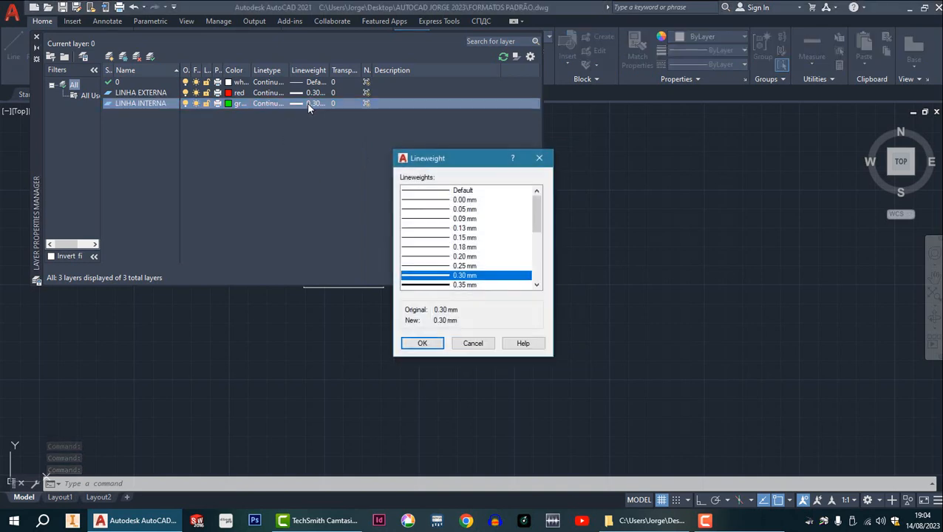
{"action": "left_click", "coordinate": [460, 238]}
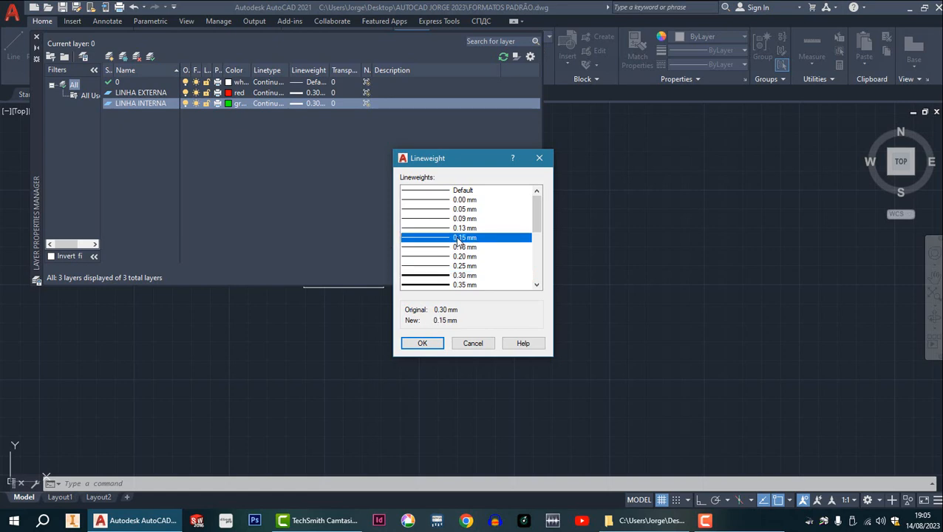
{"action": "left_click", "coordinate": [433, 345]}
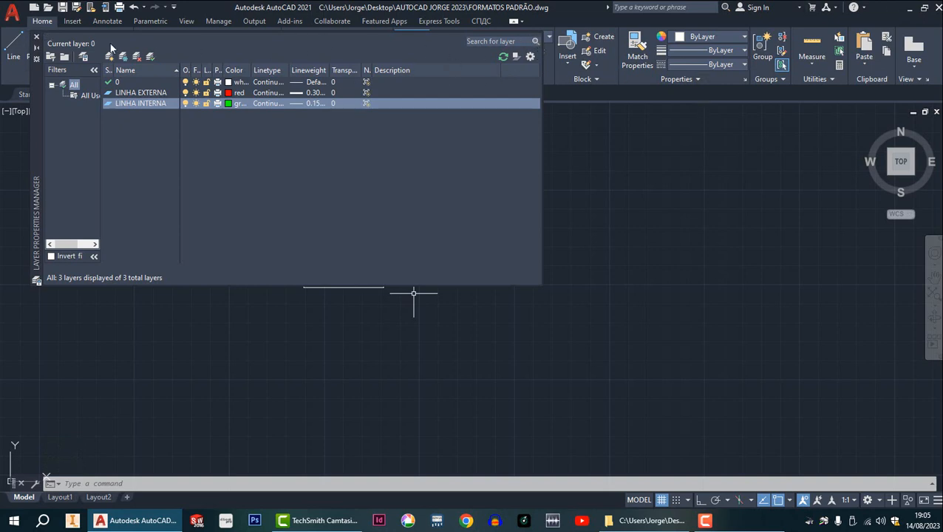
{"action": "left_click", "coordinate": [36, 37]}
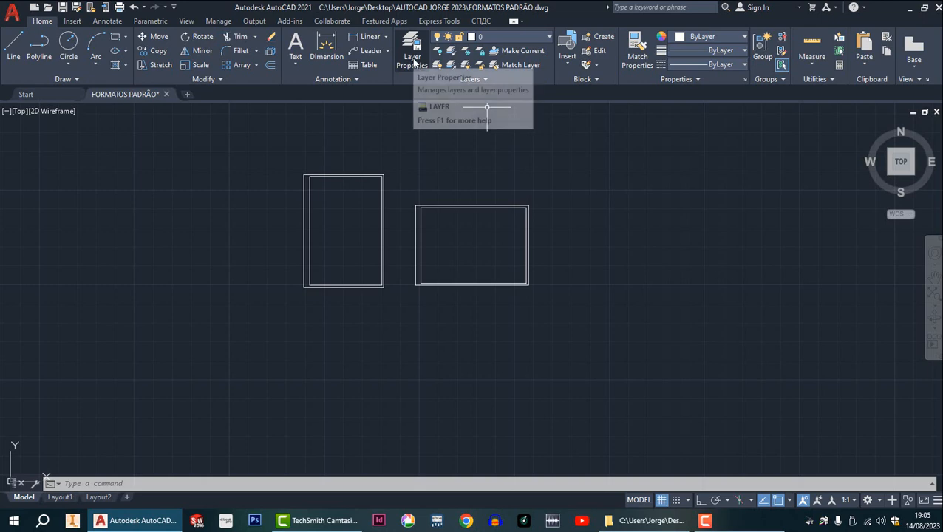
Review the defined layers in the layer manager and in the list of available layers.
{"action": "left_click", "coordinate": [415, 61]}
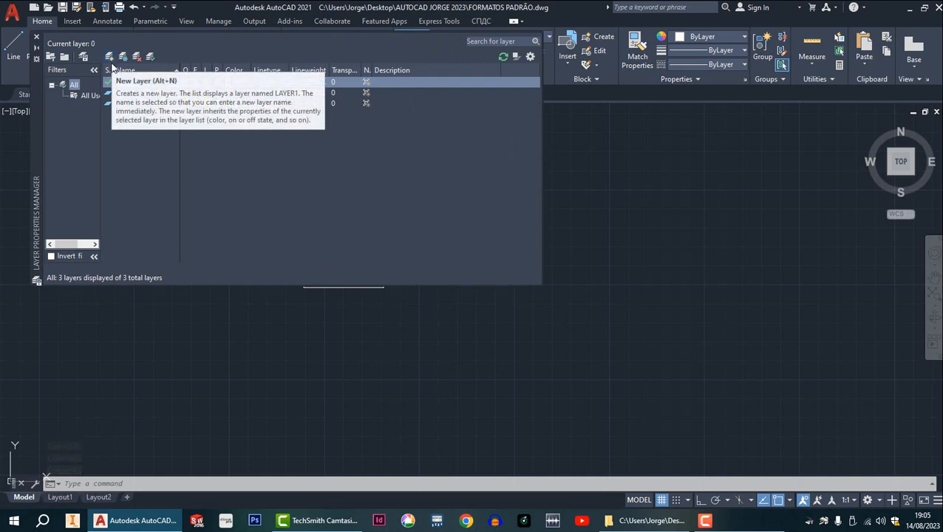
{"action": "left_click", "coordinate": [635, 208]}
{"action": "key", "text": "Escape"}
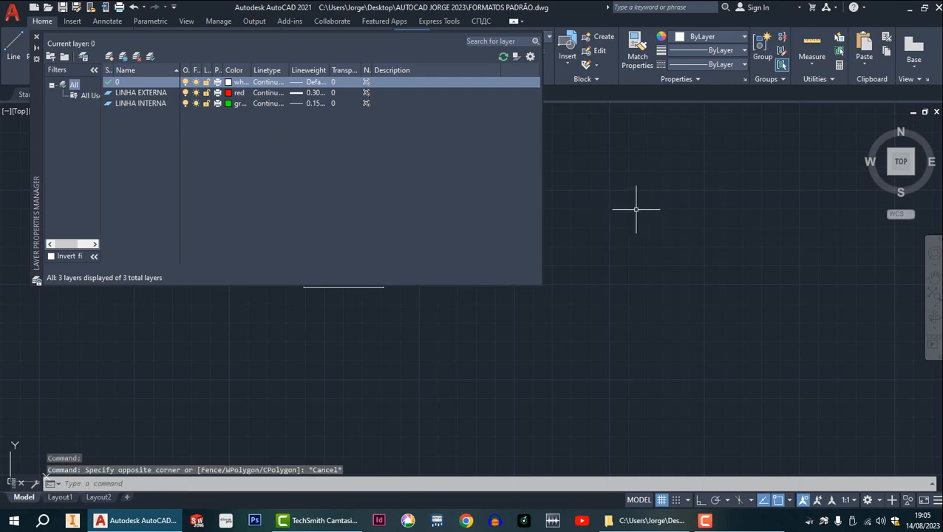
{"action": "left_click", "coordinate": [37, 38]}
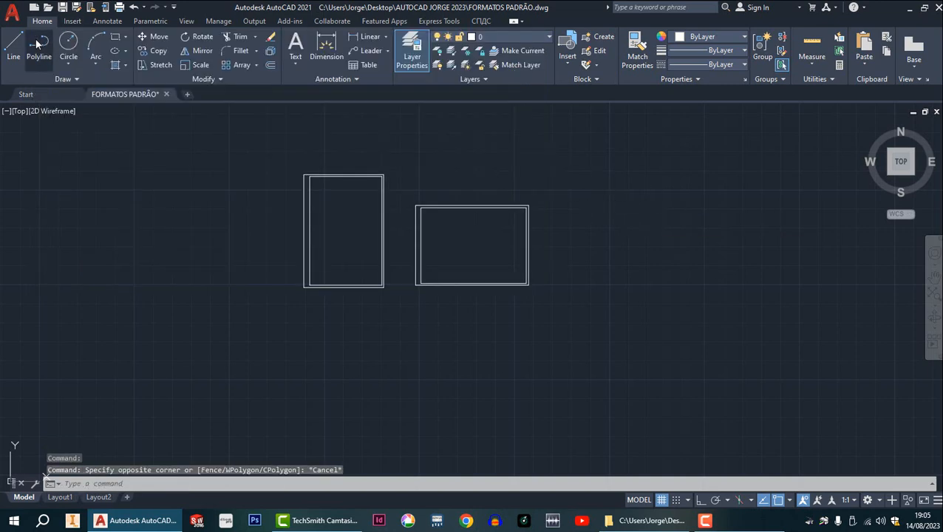
{"action": "left_click", "coordinate": [511, 39]}
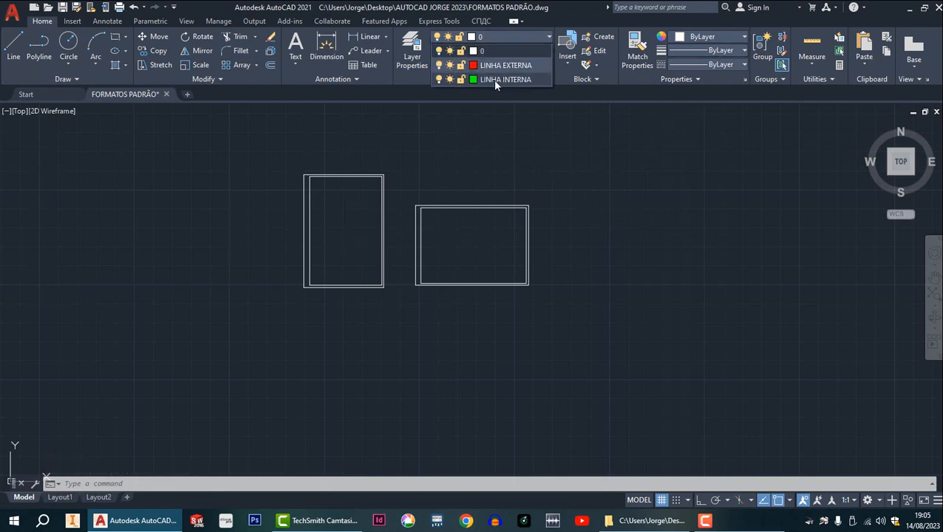
{"action": "scroll", "coordinate": [321, 178], "scroll_direction": "up", "scroll_amount": 3}
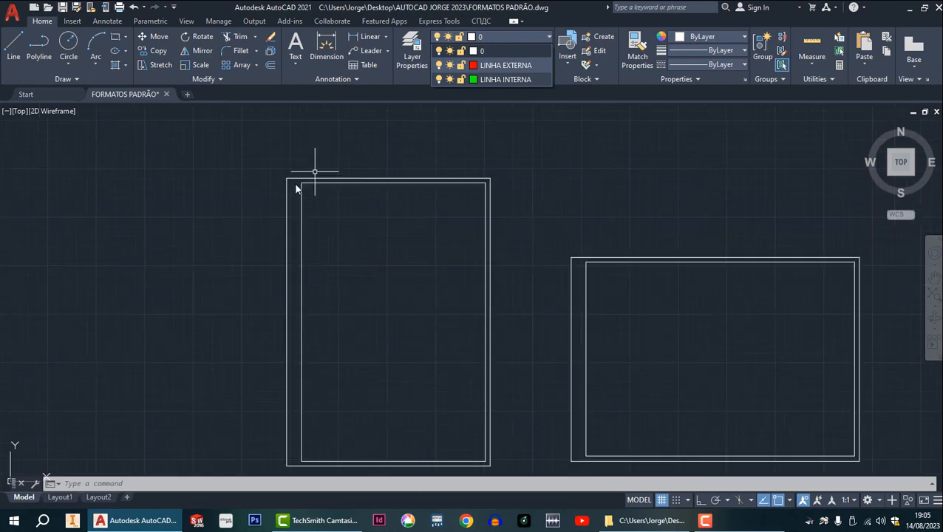
{"action": "left_click", "coordinate": [295, 186]}
{"action": "key", "text": "Escape"}
{"action": "key", "text": "Escape"}
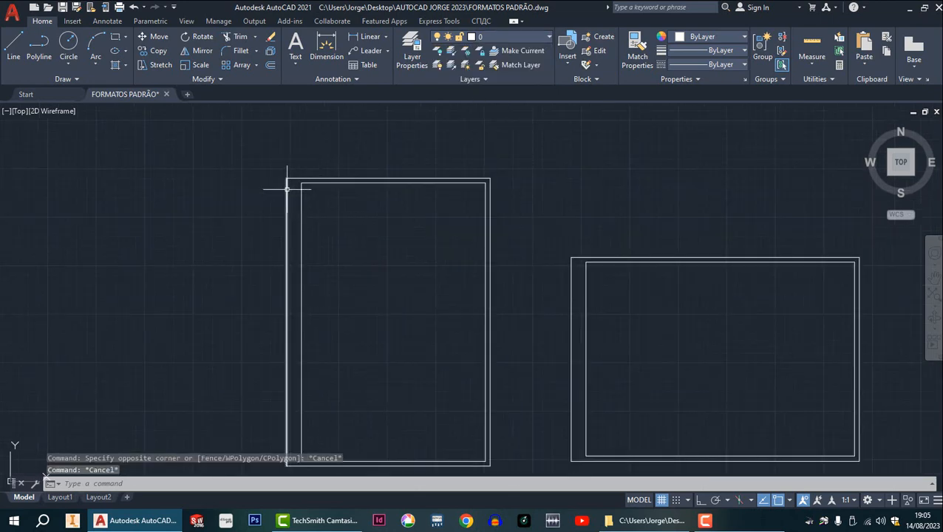
Assign the four outer border lines of both the portrait and the landscape sheet to the LINHA EXTERNA layer.
{"action": "left_click", "coordinate": [292, 187]}
{"action": "left_click", "coordinate": [275, 165]}
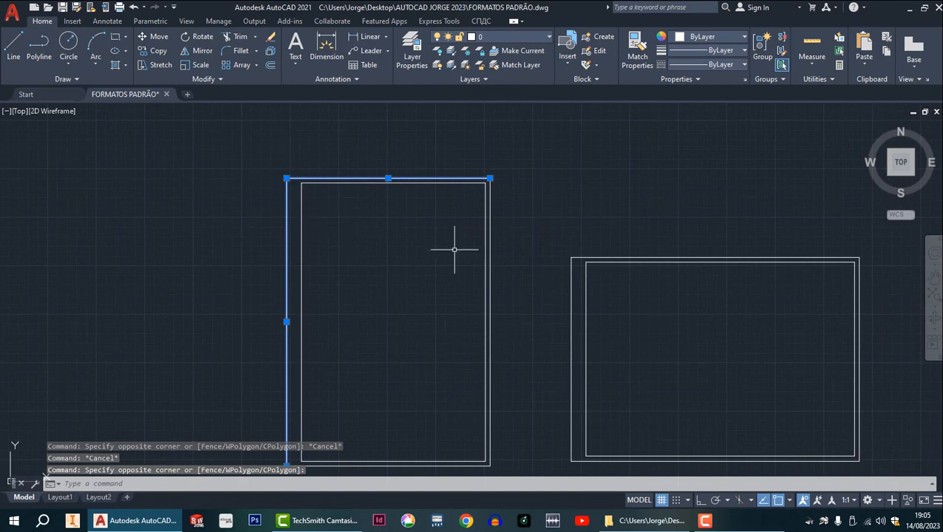
{"action": "middle_click_drag", "start_coordinate": [454, 250], "coordinate": [370, 90]}
{"action": "scroll", "coordinate": [415, 305], "scroll_direction": "up", "scroll_amount": 2}
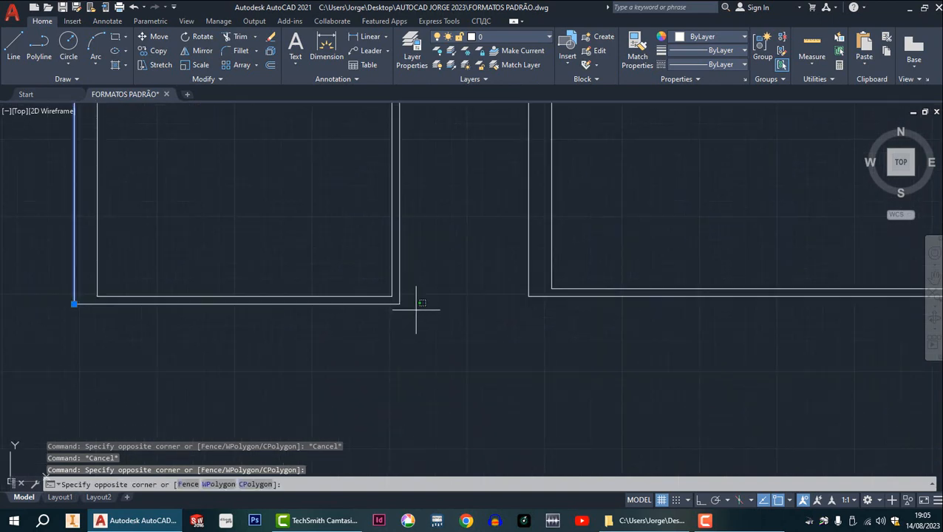
{"action": "left_click", "coordinate": [403, 306]}
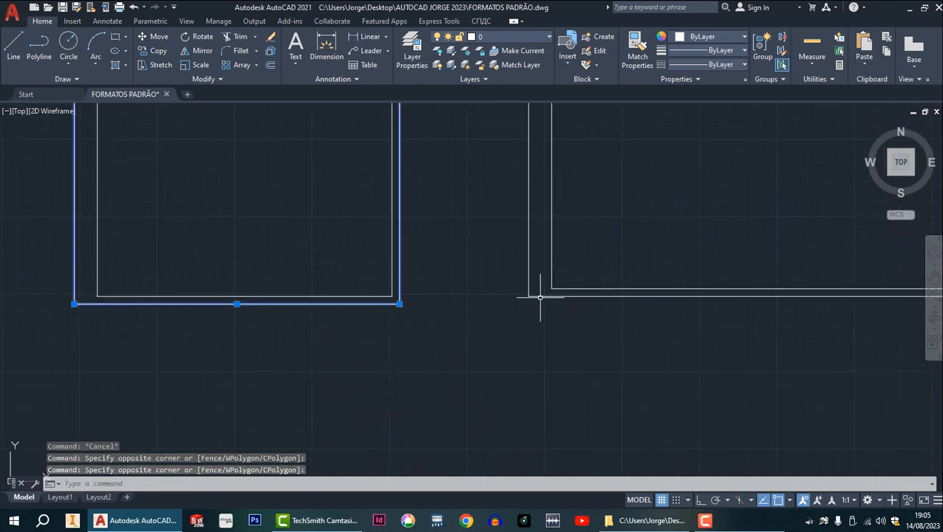
{"action": "left_click", "coordinate": [539, 297]}
{"action": "left_click", "coordinate": [530, 284]}
{"action": "scroll", "coordinate": [534, 285], "scroll_direction": "up", "scroll_amount": 2}
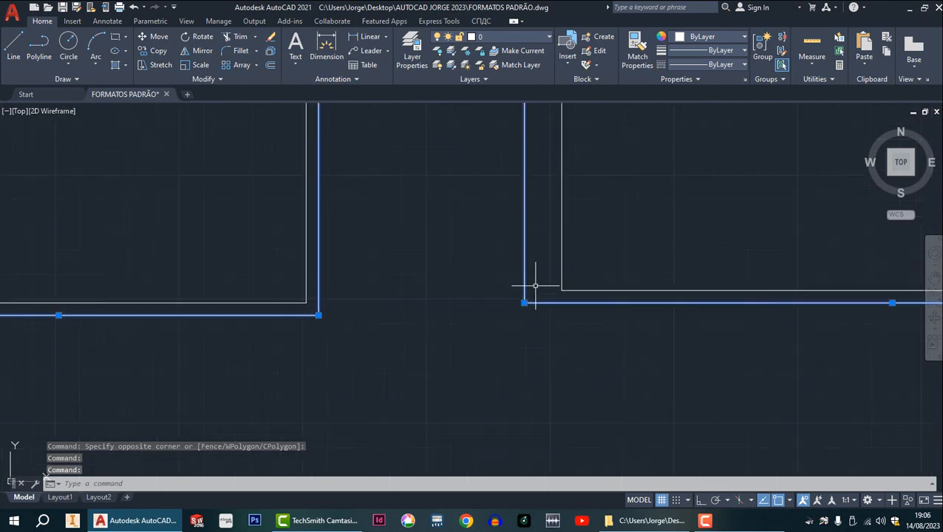
{"action": "scroll", "coordinate": [562, 274], "scroll_direction": "down", "scroll_amount": 5}
{"action": "middle_click_drag", "start_coordinate": [567, 269], "coordinate": [413, 284]}
{"action": "scroll", "coordinate": [477, 247], "scroll_direction": "up", "scroll_amount": 3}
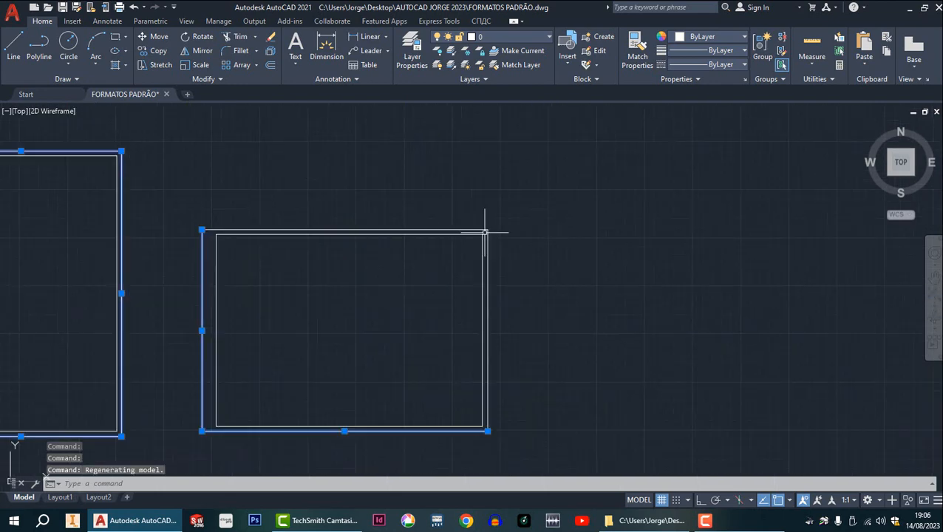
{"action": "scroll", "coordinate": [485, 233], "scroll_direction": "up", "scroll_amount": 2}
{"action": "left_click", "coordinate": [485, 238]}
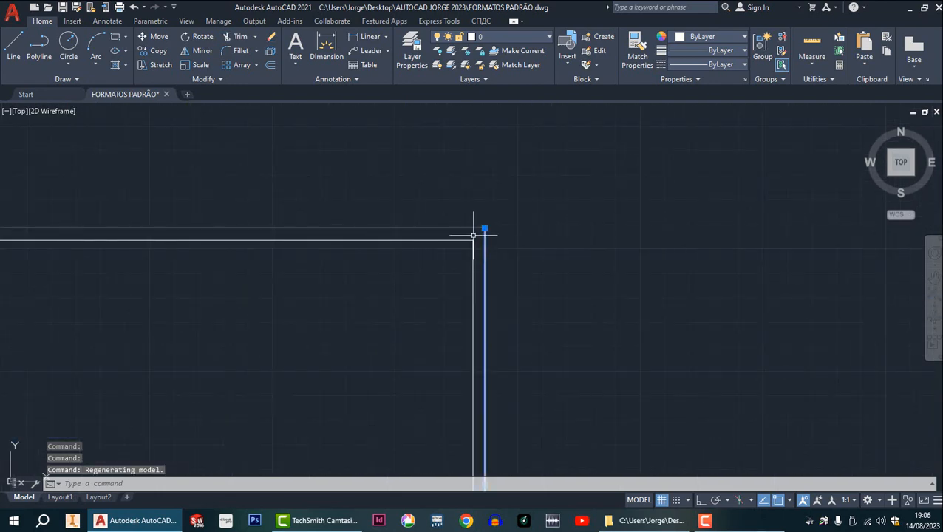
{"action": "left_click", "coordinate": [470, 227]}
{"action": "scroll", "coordinate": [444, 221], "scroll_direction": "down", "scroll_amount": 5}
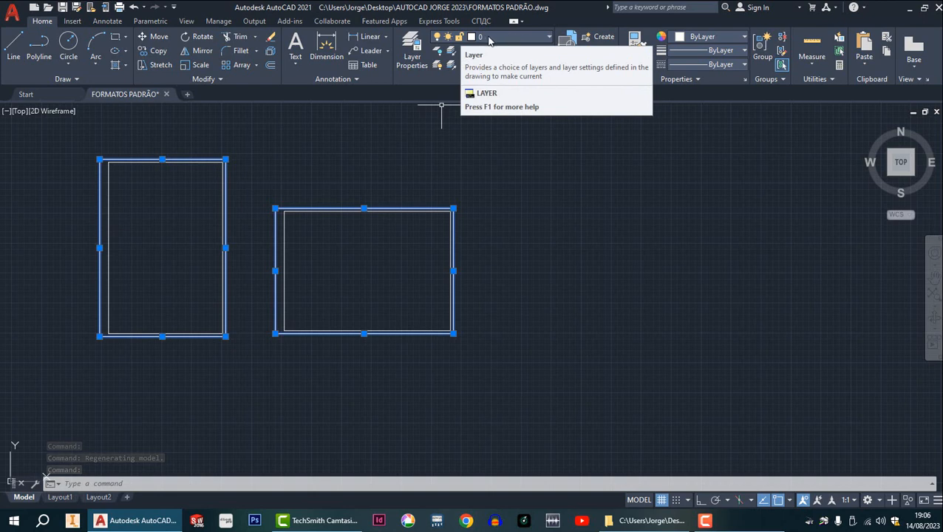
{"action": "left_click", "coordinate": [548, 37]}
{"action": "left_click", "coordinate": [503, 63]}
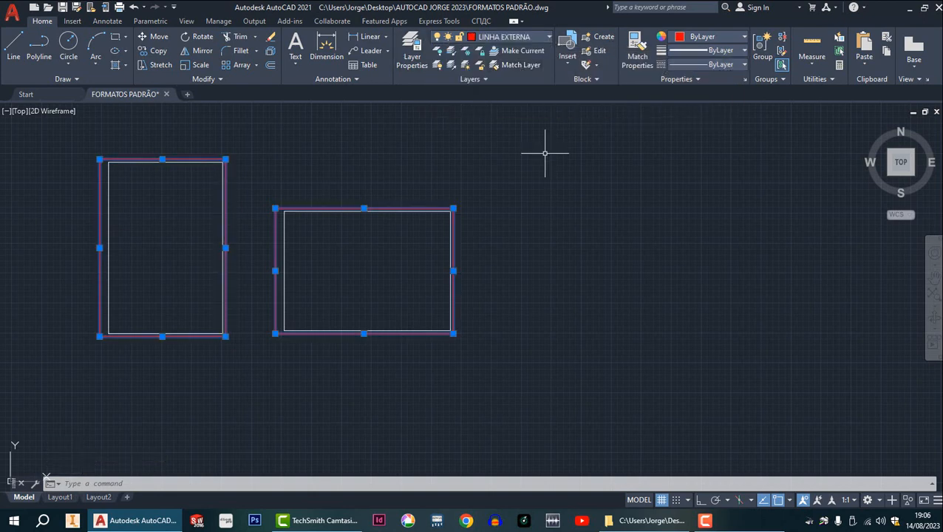
{"action": "key", "text": "Escape"}
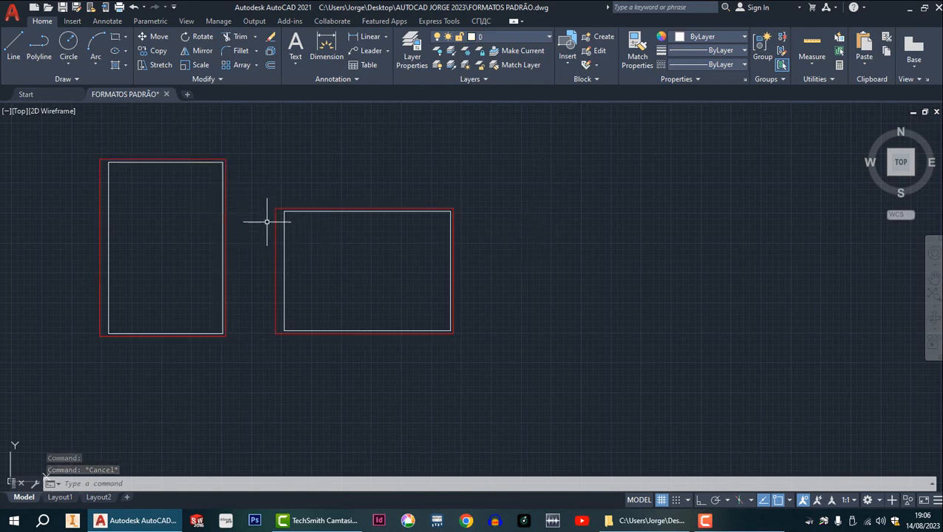
Assign the four inner margin lines of both the landscape and the portrait sheet to the LINHA INTERNA layer.
{"action": "scroll", "coordinate": [270, 215], "scroll_direction": "up", "scroll_amount": 4}
{"action": "left_click", "coordinate": [311, 196]}
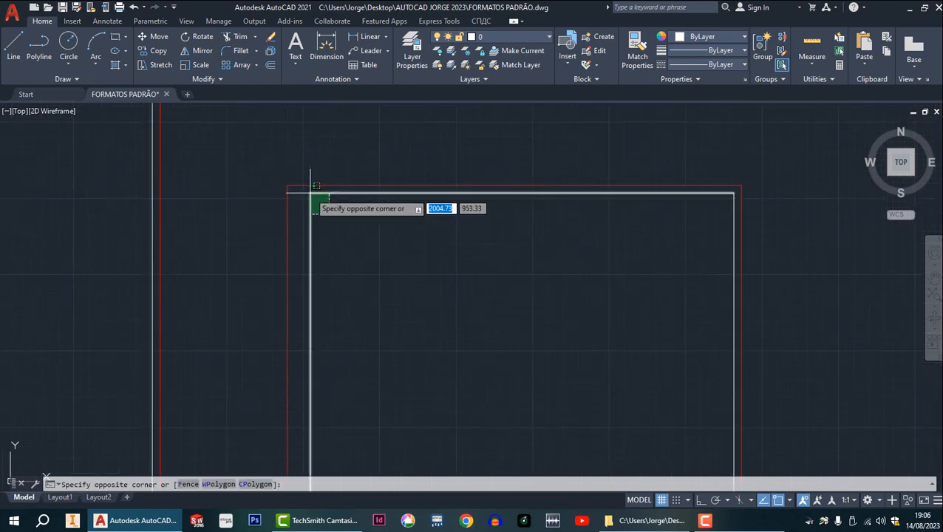
{"action": "left_click", "coordinate": [307, 188]}
{"action": "scroll", "coordinate": [484, 311], "scroll_direction": "down", "scroll_amount": 4}
{"action": "scroll", "coordinate": [480, 248], "scroll_direction": "up", "scroll_amount": 7}
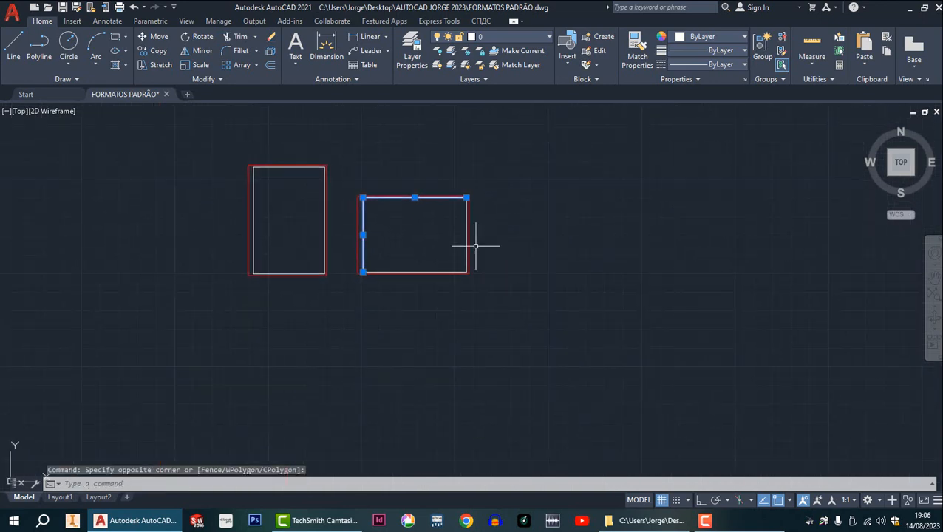
{"action": "key", "text": "Escape"}
{"action": "left_click", "coordinate": [397, 318]}
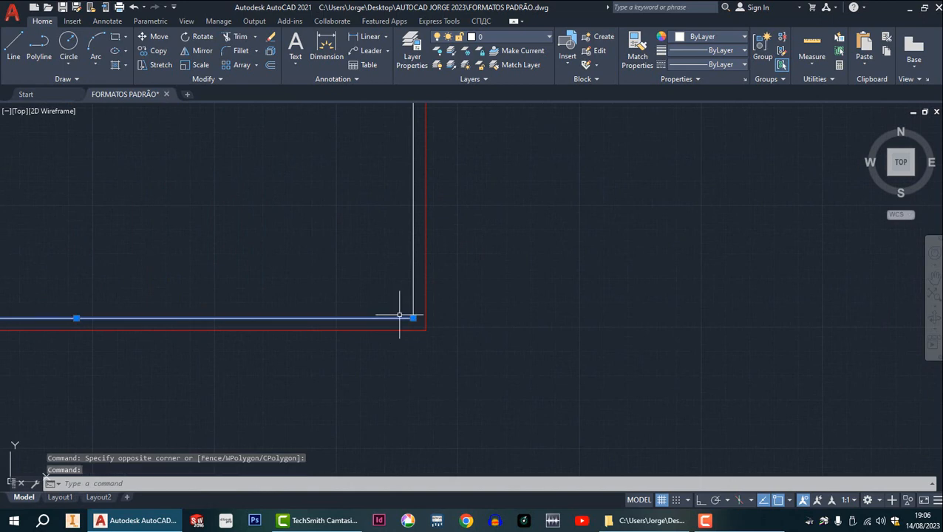
{"action": "scroll", "coordinate": [414, 301], "scroll_direction": "down", "scroll_amount": 6}
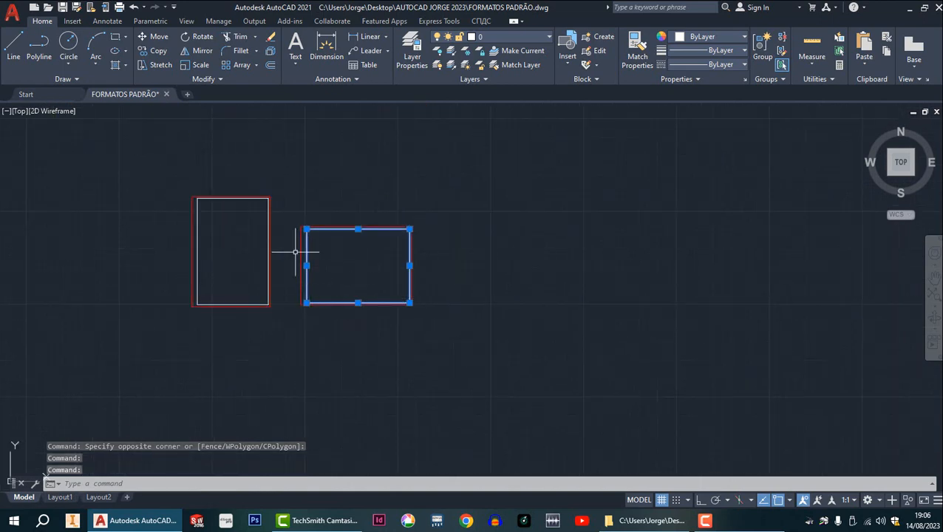
{"action": "scroll", "coordinate": [276, 212], "scroll_direction": "up", "scroll_amount": 5}
{"action": "left_click", "coordinate": [317, 208]}
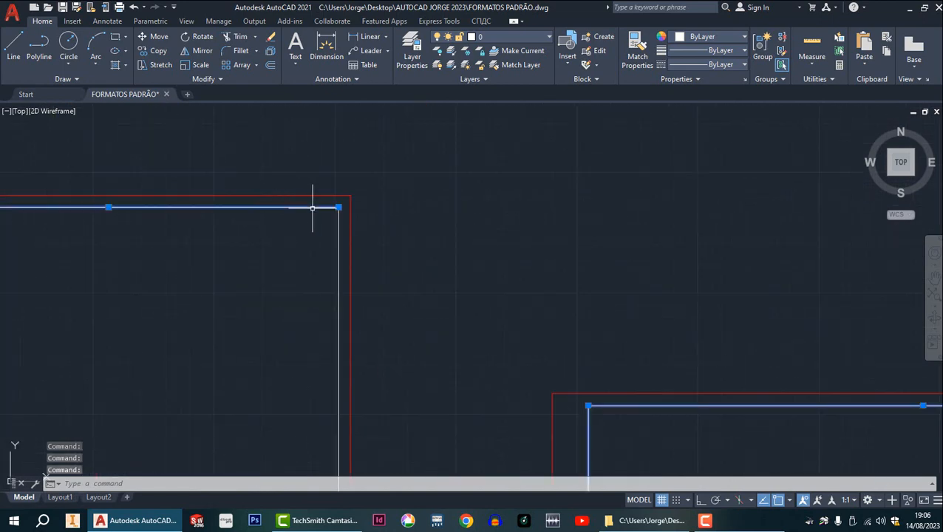
{"action": "left_click", "coordinate": [339, 217]}
{"action": "scroll", "coordinate": [338, 220], "scroll_direction": "down", "scroll_amount": 6}
{"action": "middle_click_drag", "start_coordinate": [309, 248], "coordinate": [358, 141]}
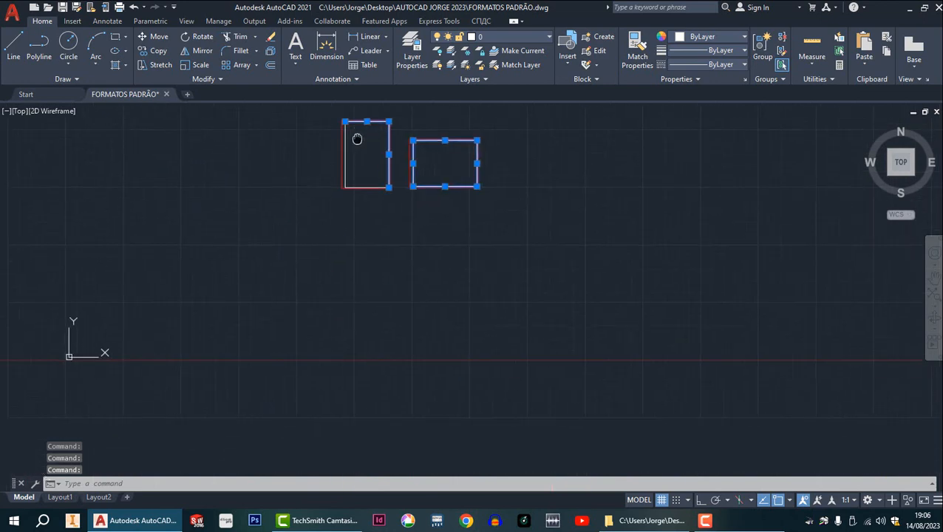
{"action": "scroll", "coordinate": [410, 164], "scroll_direction": "up", "scroll_amount": 6}
{"action": "scroll", "coordinate": [411, 164], "scroll_direction": "up", "scroll_amount": 2}
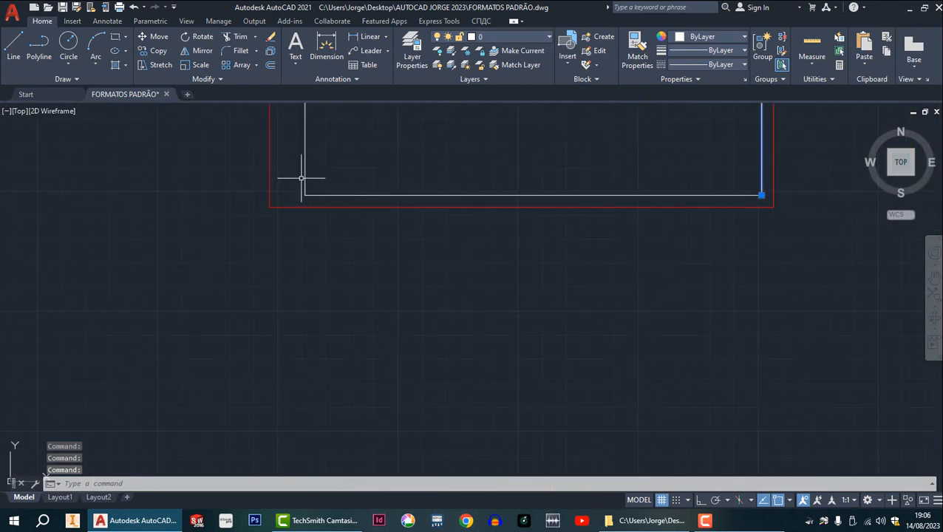
{"action": "left_click", "coordinate": [305, 177]}
{"action": "left_click", "coordinate": [326, 194]}
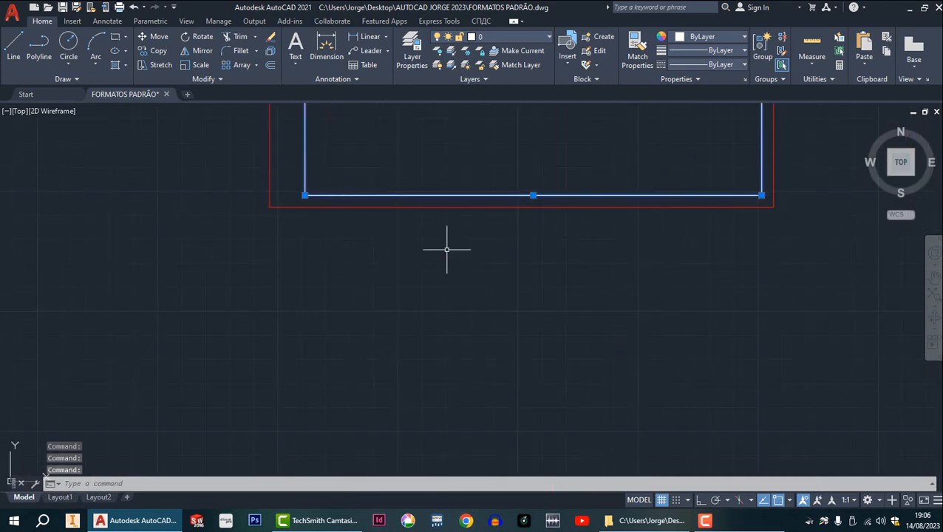
{"action": "left_click", "coordinate": [548, 36]}
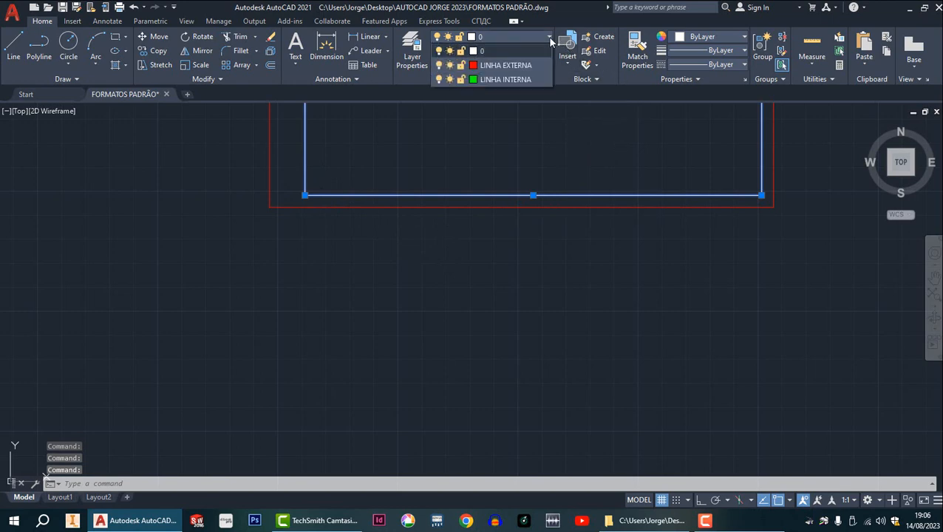
{"action": "left_click", "coordinate": [520, 80]}
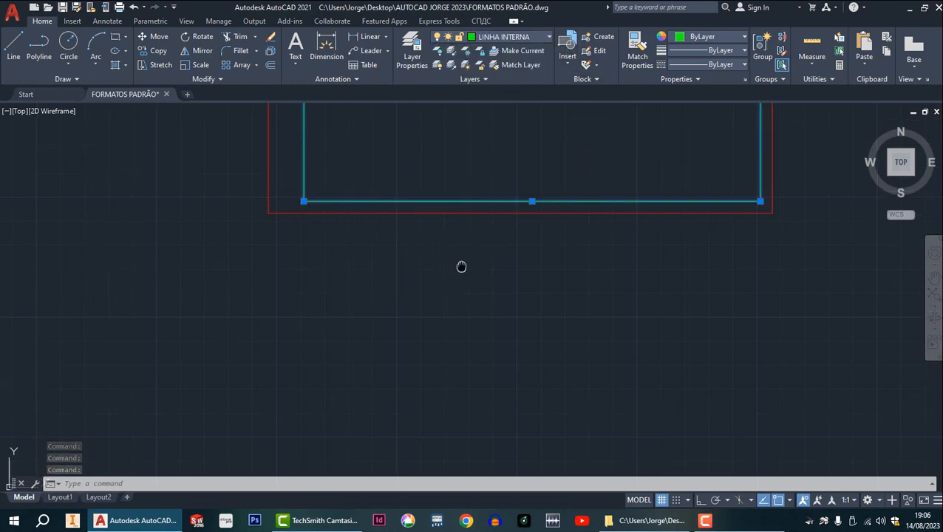
{"action": "key", "text": "Escape"}
{"action": "middle_click", "coordinate": [459, 263]}
{"action": "middle_click", "coordinate": [459, 263]}
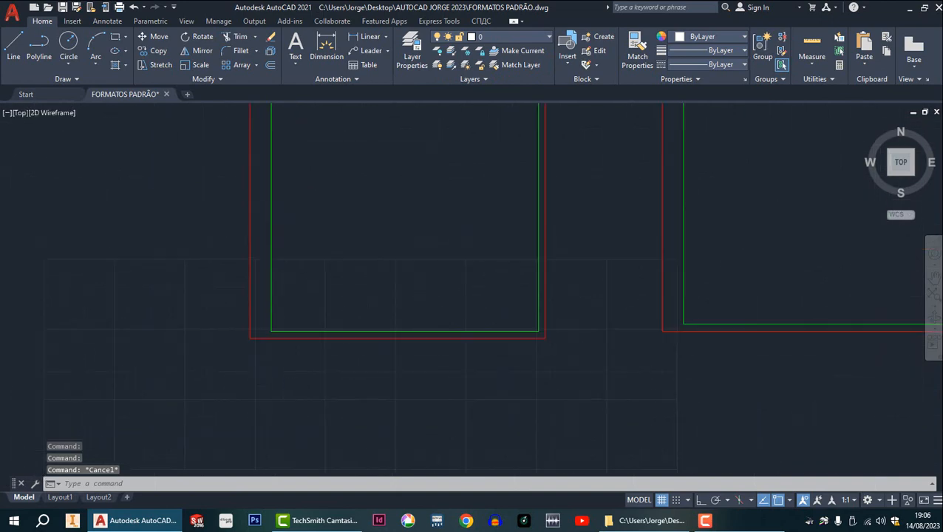
{"action": "scroll", "coordinate": [459, 263], "scroll_direction": "down", "scroll_amount": 2}
{"action": "middle_click_drag", "start_coordinate": [451, 256], "coordinate": [390, 220]}
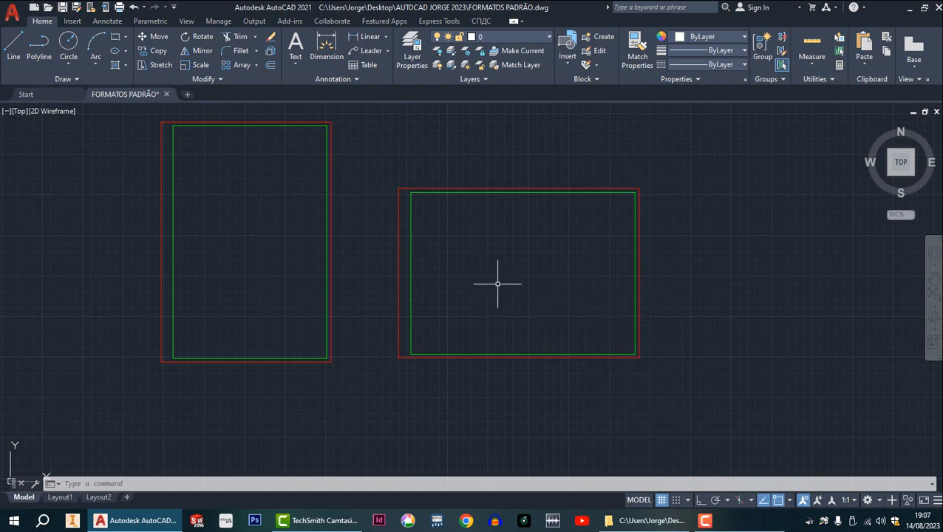
{"action": "scroll", "coordinate": [533, 318], "scroll_direction": "up", "scroll_amount": 2}
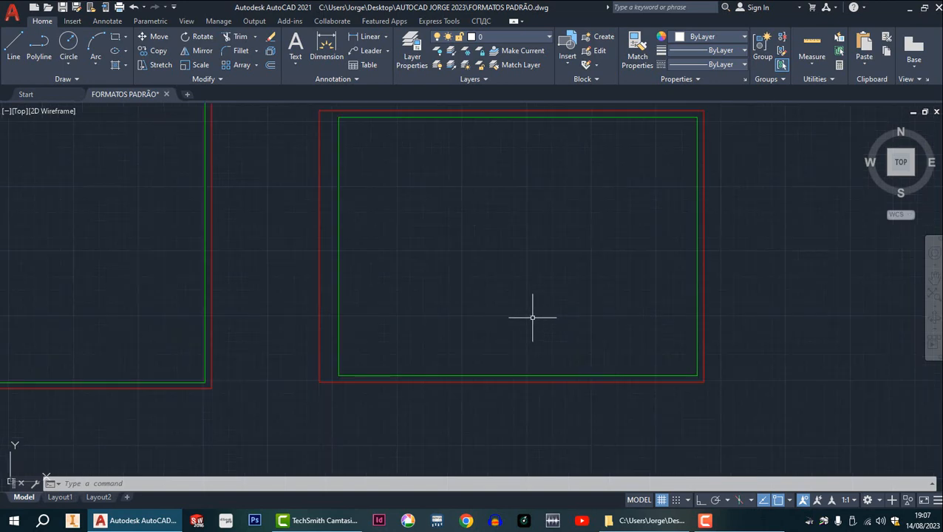
Copy the whole portrait sheet horizontally with Ortho on, placing the copy about 970 mm away, beyond the landscape sheet.
{"action": "scroll", "coordinate": [533, 318], "scroll_direction": "down", "scroll_amount": 3}
{"action": "middle_click_drag", "start_coordinate": [532, 318], "coordinate": [442, 261]}
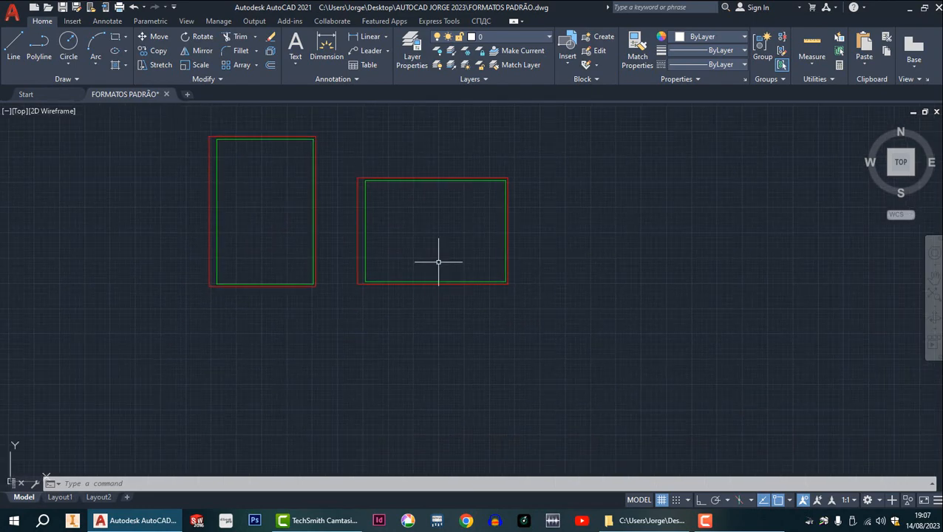
{"action": "middle_click_drag", "start_coordinate": [436, 309], "coordinate": [308, 357]}
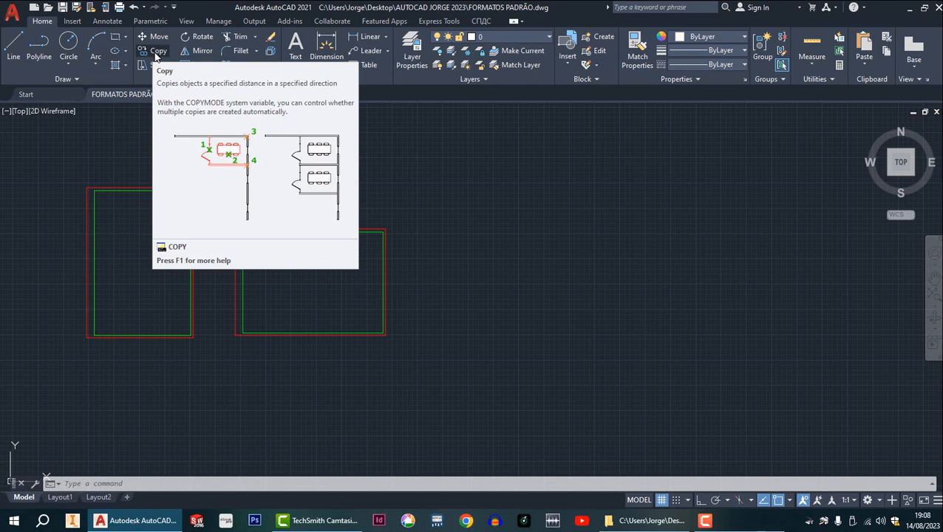
{"action": "left_click", "coordinate": [157, 52]}
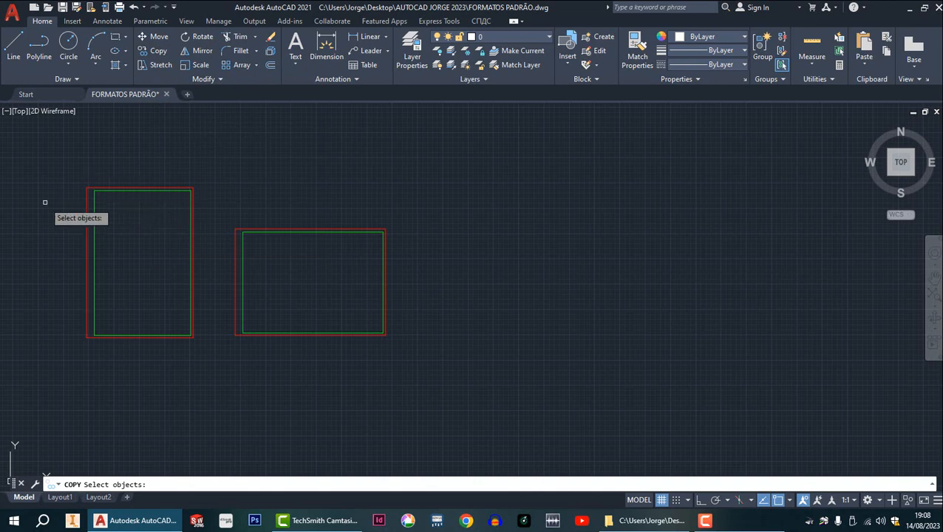
{"action": "middle_click_drag", "start_coordinate": [127, 234], "coordinate": [282, 198]}
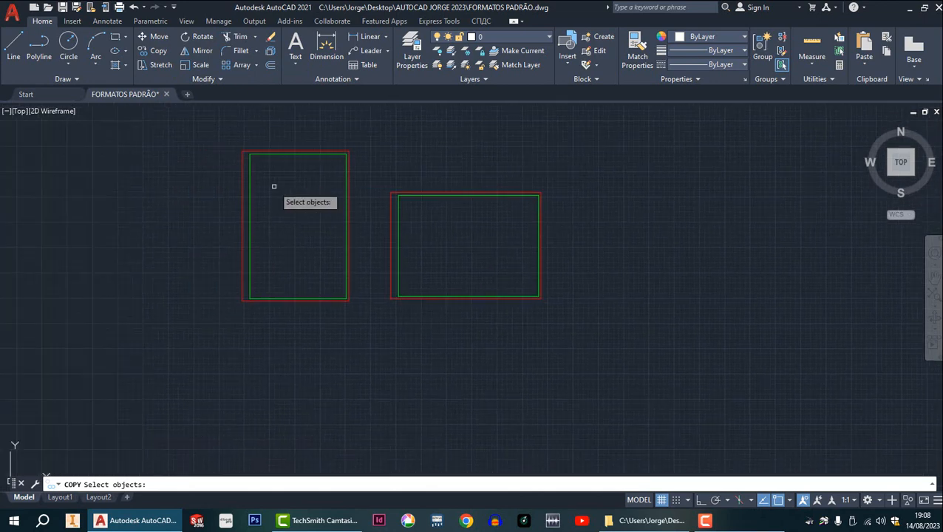
{"action": "left_click", "coordinate": [230, 131]}
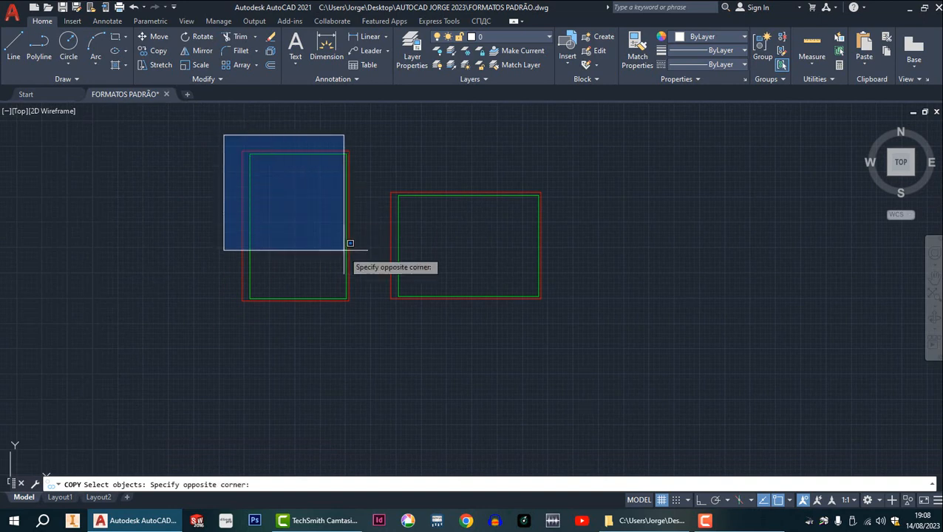
{"action": "left_click", "coordinate": [369, 321]}
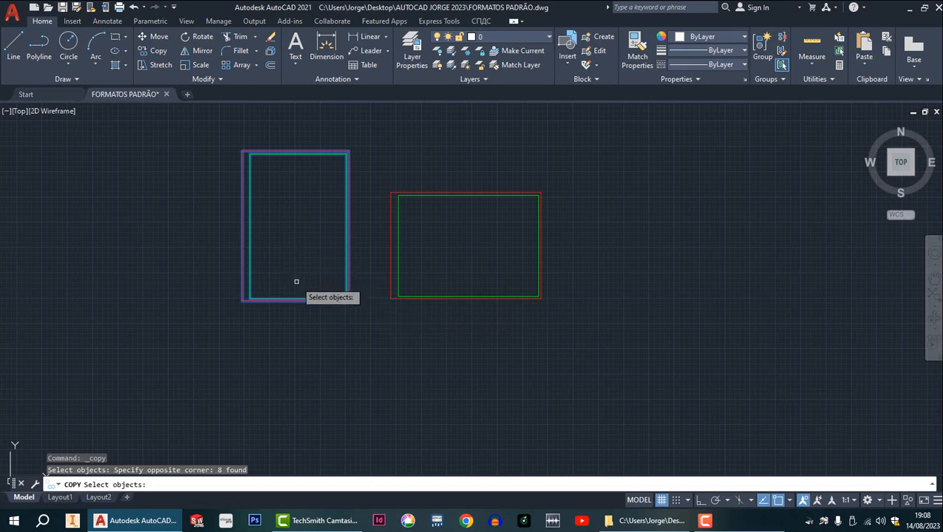
{"action": "key", "text": "Return"}
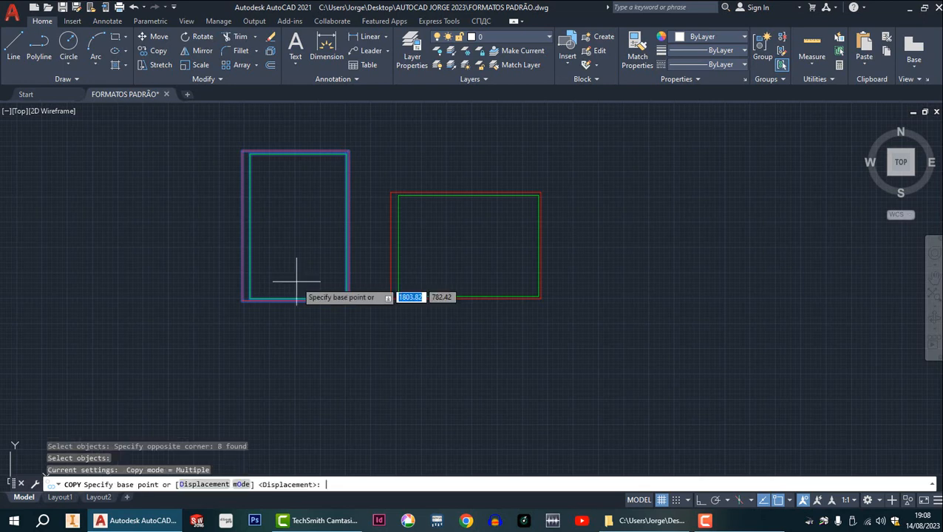
{"action": "left_click", "coordinate": [292, 228]}
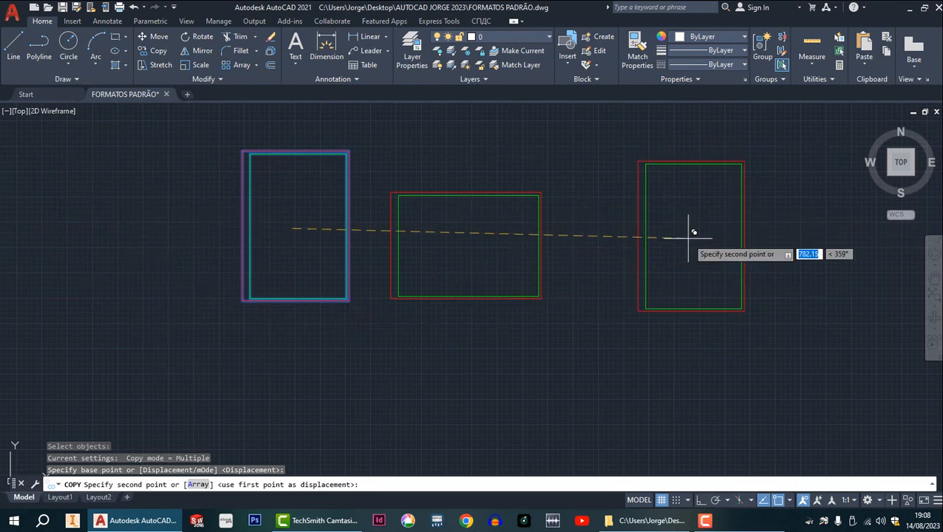
{"action": "mouse_move", "coordinate": [716, 255]}
{"action": "middle_mouse_down"}
{"action": "mouse_move", "coordinate": [548, 255]}
{"action": "mouse_move", "coordinate": [526, 266]}
{"action": "middle_mouse_up"}
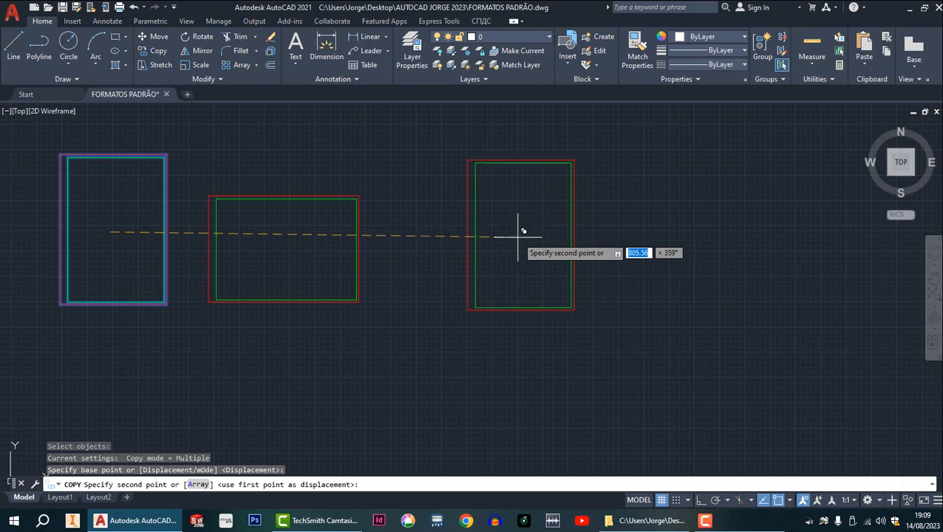
{"action": "key", "text": "F8"}
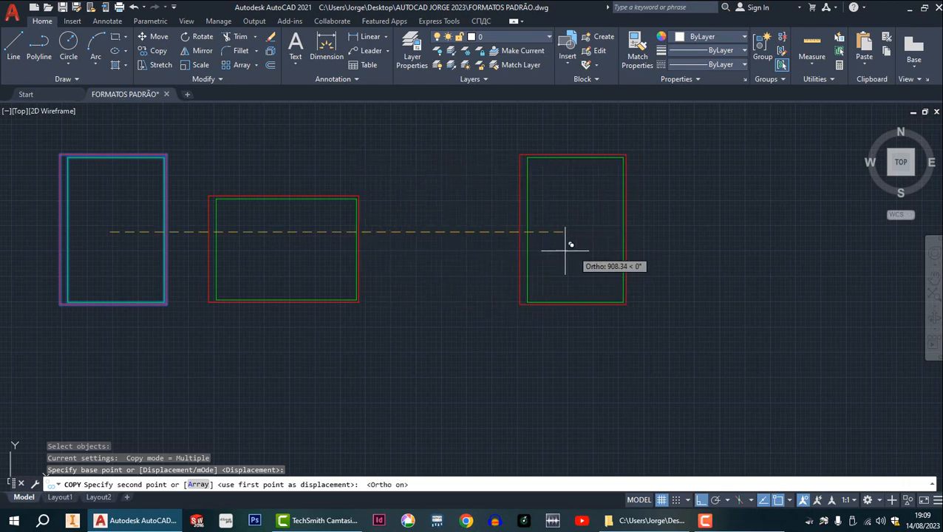
{"action": "mouse_move", "coordinate": [561, 251]}
{"action": "middle_mouse_down"}
{"action": "mouse_move", "coordinate": [526, 276]}
{"action": "mouse_move", "coordinate": [512, 310]}
{"action": "mouse_move", "coordinate": [571, 278]}
{"action": "mouse_move", "coordinate": [484, 178]}
{"action": "mouse_move", "coordinate": [432, 339]}
{"action": "mouse_move", "coordinate": [591, 222]}
{"action": "mouse_move", "coordinate": [438, 275]}
{"action": "mouse_move", "coordinate": [562, 242]}
{"action": "mouse_move", "coordinate": [503, 246]}
{"action": "mouse_move", "coordinate": [490, 286]}
{"action": "mouse_move", "coordinate": [582, 258]}
{"action": "mouse_move", "coordinate": [487, 266]}
{"action": "middle_mouse_up"}
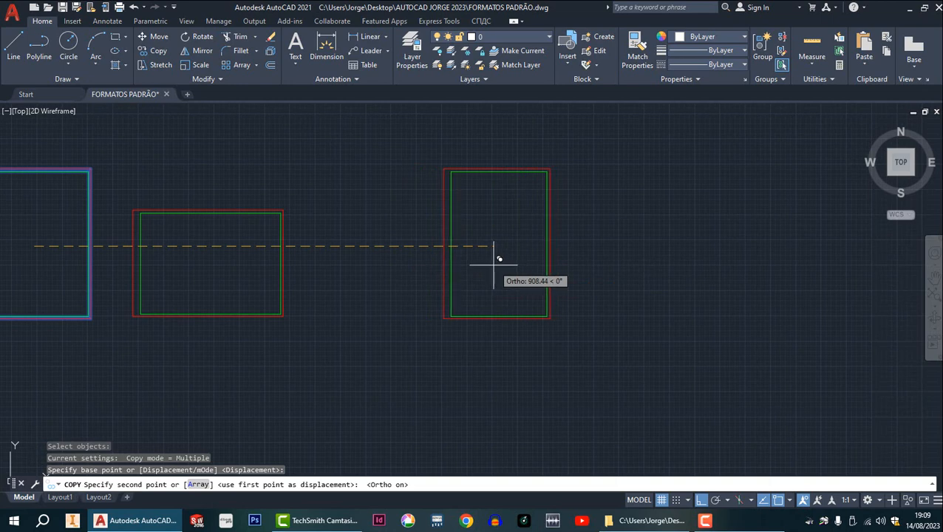
{"action": "scroll", "coordinate": [511, 258], "scroll_direction": "up", "scroll_amount": 4}
{"action": "scroll", "coordinate": [511, 259], "scroll_direction": "down", "scroll_amount": 4}
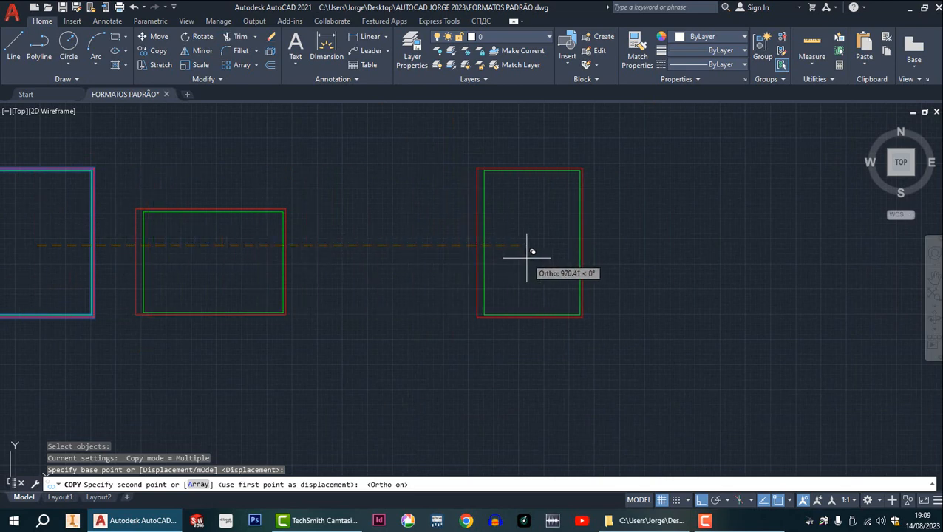
{"action": "left_click", "coordinate": [527, 258]}
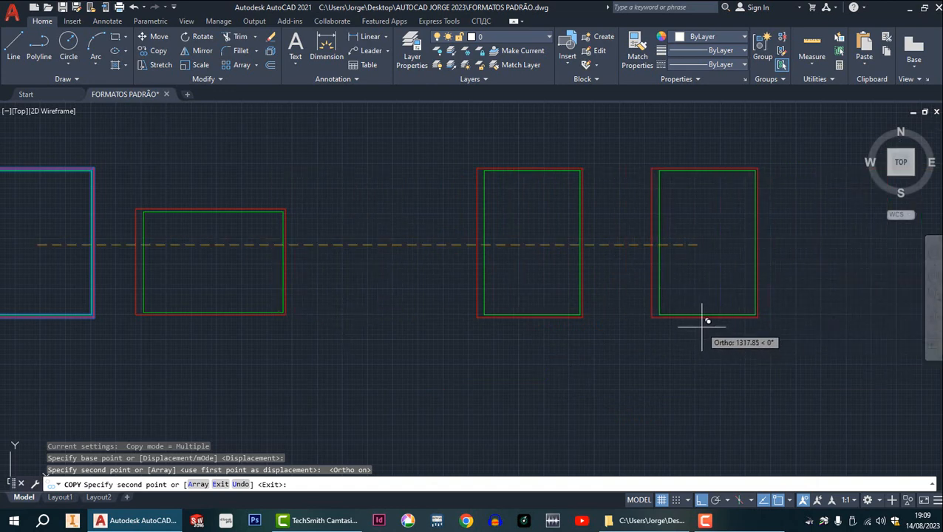
{"action": "key", "text": "Escape"}
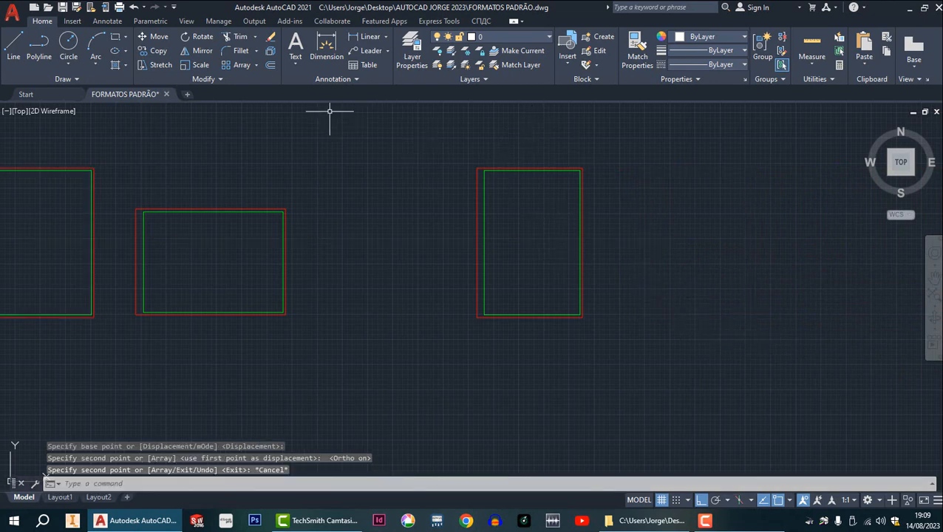
Copy the new portrait sheet from its upper-left outer corner to its upper-right outer corner, placing the two sheets edge to edge.
{"action": "left_click", "coordinate": [153, 50]}
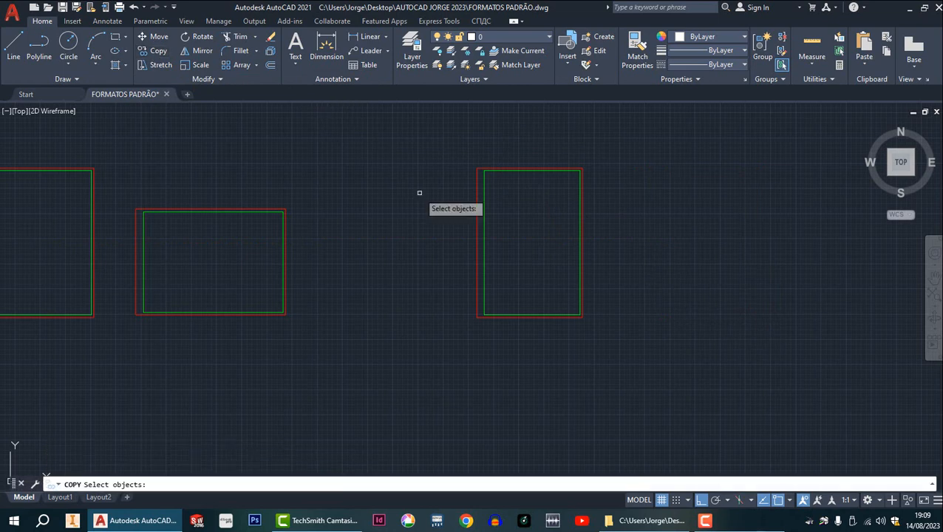
{"action": "scroll", "coordinate": [570, 169], "scroll_direction": "up", "scroll_amount": 2}
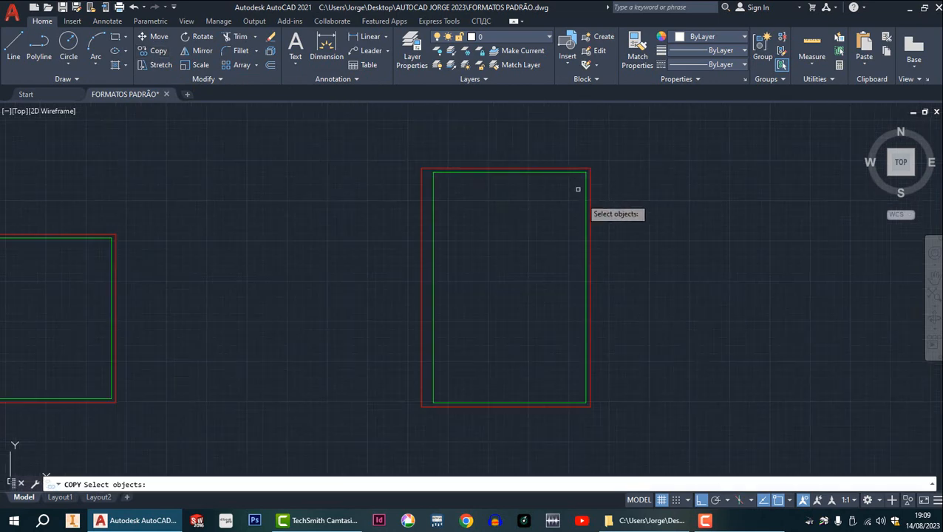
{"action": "mouse_move", "coordinate": [585, 219]}
{"action": "middle_mouse_down"}
{"action": "mouse_move", "coordinate": [532, 203]}
{"action": "mouse_move", "coordinate": [468, 204]}
{"action": "middle_mouse_up"}
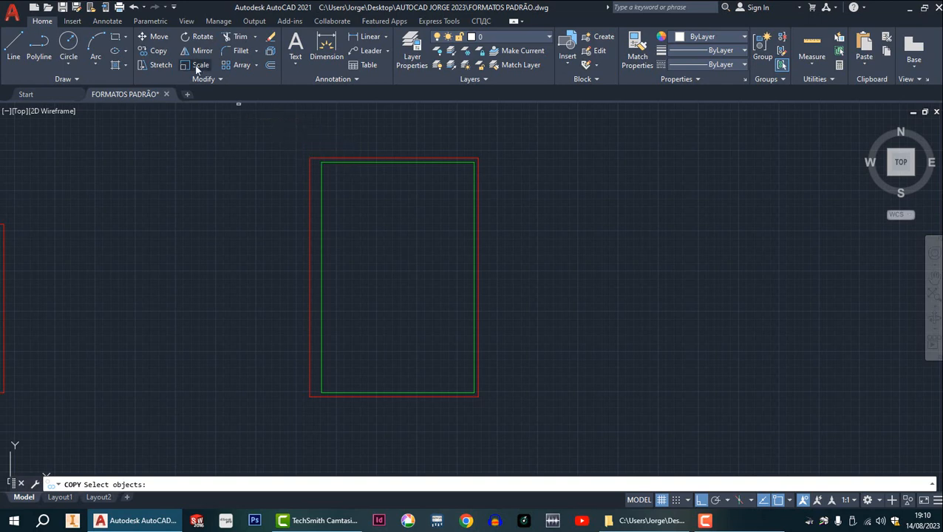
{"action": "left_click", "coordinate": [290, 135]}
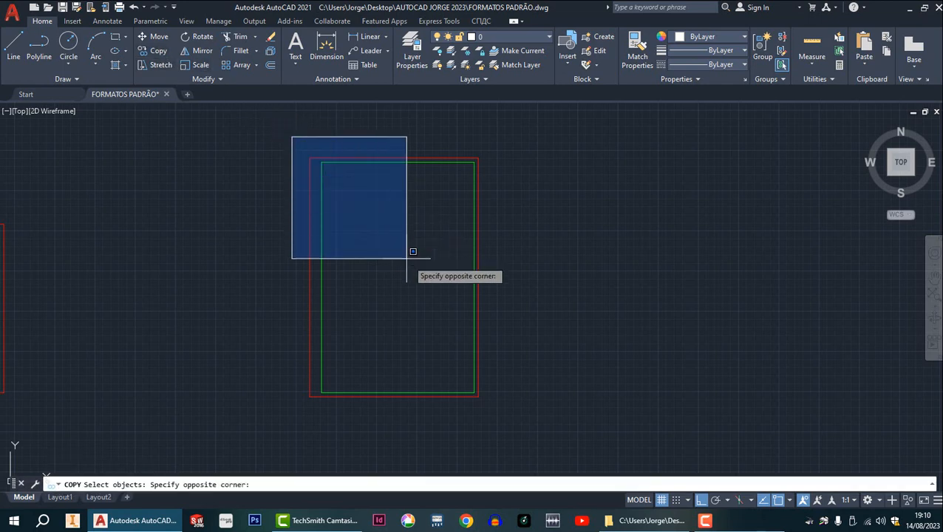
{"action": "left_click", "coordinate": [518, 429]}
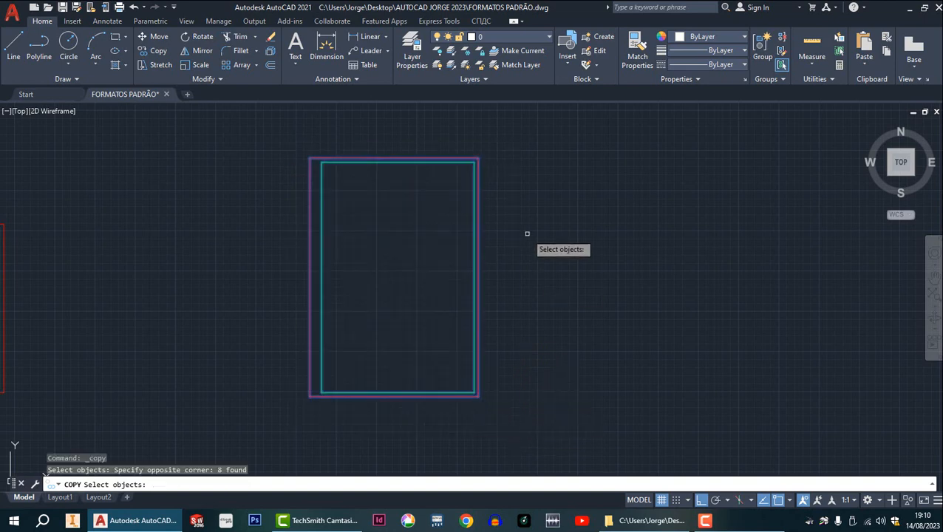
{"action": "key", "text": "Return"}
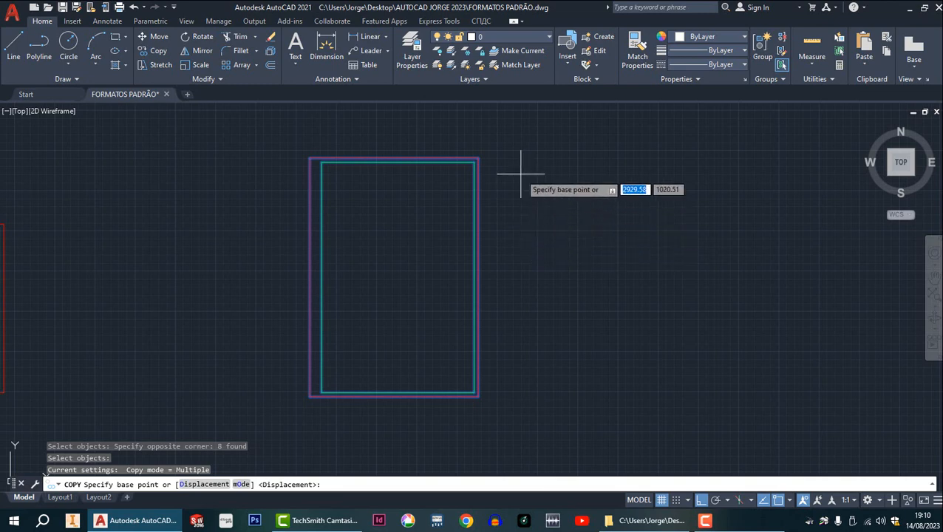
{"action": "left_click", "coordinate": [309, 159]}
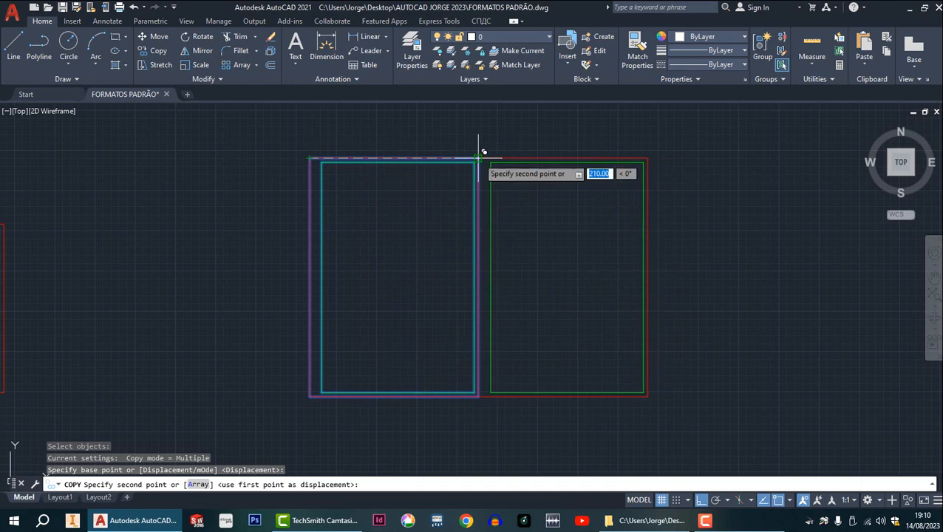
{"action": "scroll", "coordinate": [480, 150], "scroll_direction": "down", "scroll_amount": 4}
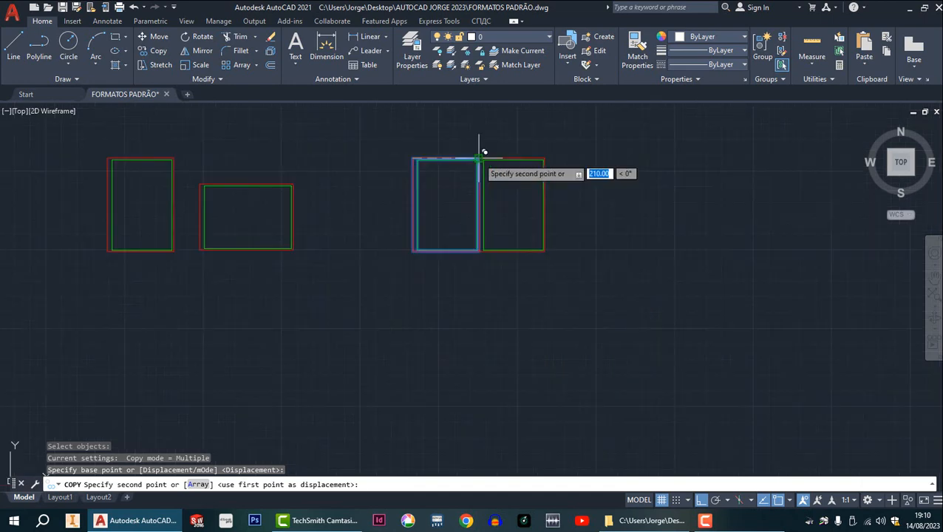
{"action": "scroll", "coordinate": [482, 151], "scroll_direction": "up", "scroll_amount": 15}
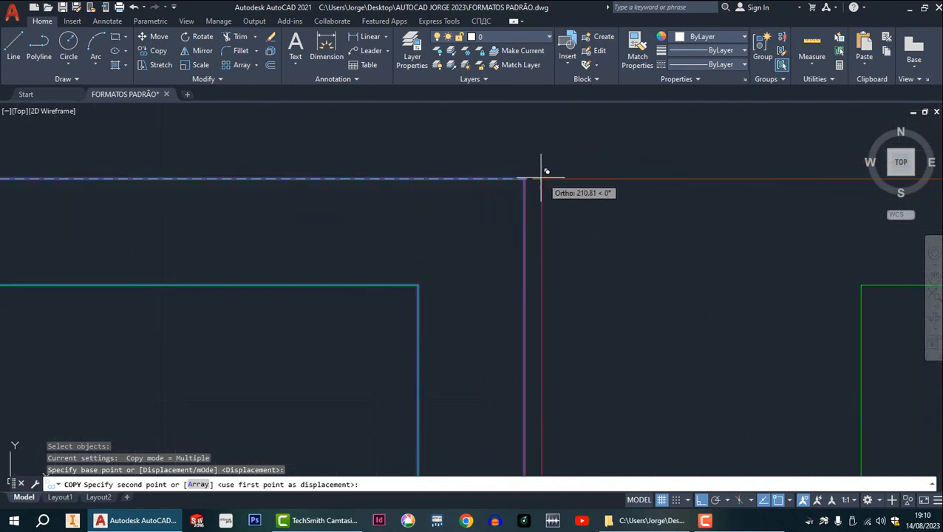
{"action": "left_click", "coordinate": [524, 179]}
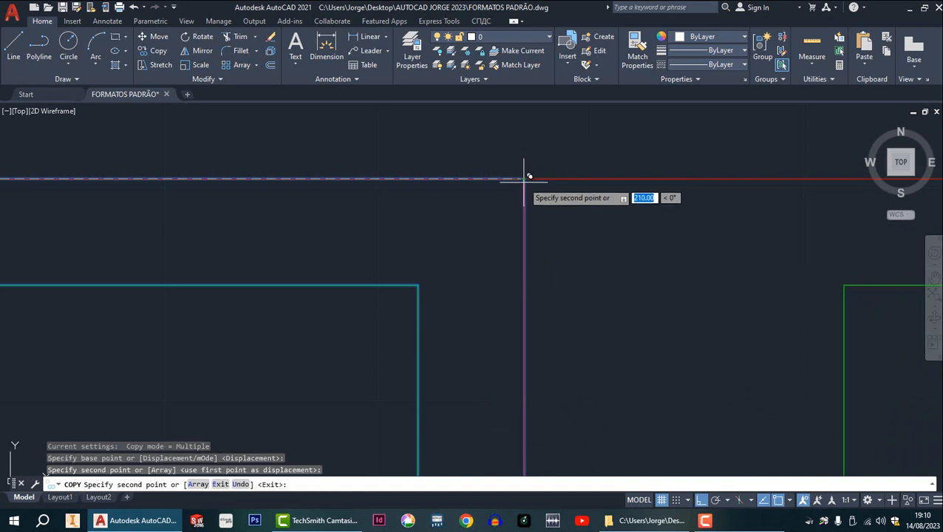
{"action": "scroll", "coordinate": [526, 181], "scroll_direction": "down", "scroll_amount": 8}
{"action": "key", "text": "Escape"}
{"action": "scroll", "coordinate": [542, 200], "scroll_direction": "down", "scroll_amount": 2}
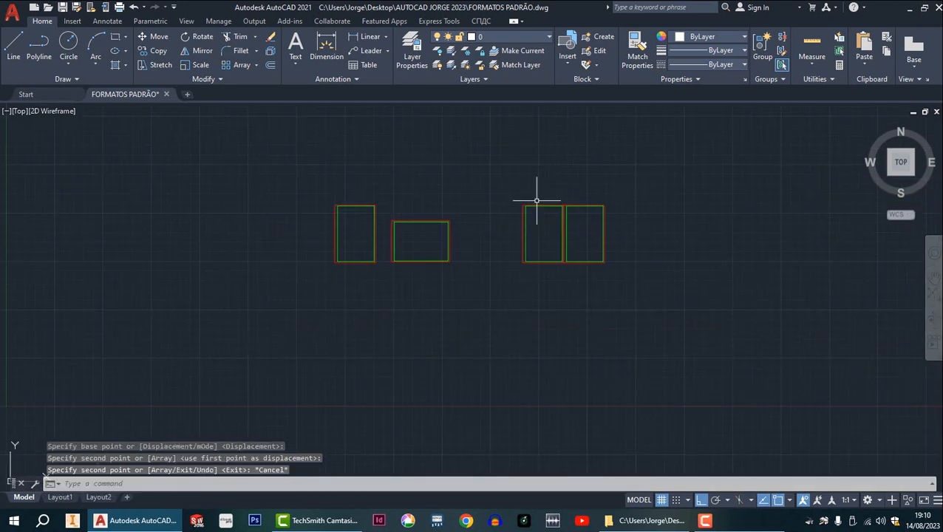
Examine the shared outer border line and the inner margins where the two adjoining portrait sheets meet.
{"action": "scroll", "coordinate": [581, 211], "scroll_direction": "up", "scroll_amount": 10}
{"action": "scroll", "coordinate": [478, 161], "scroll_direction": "up", "scroll_amount": 4}
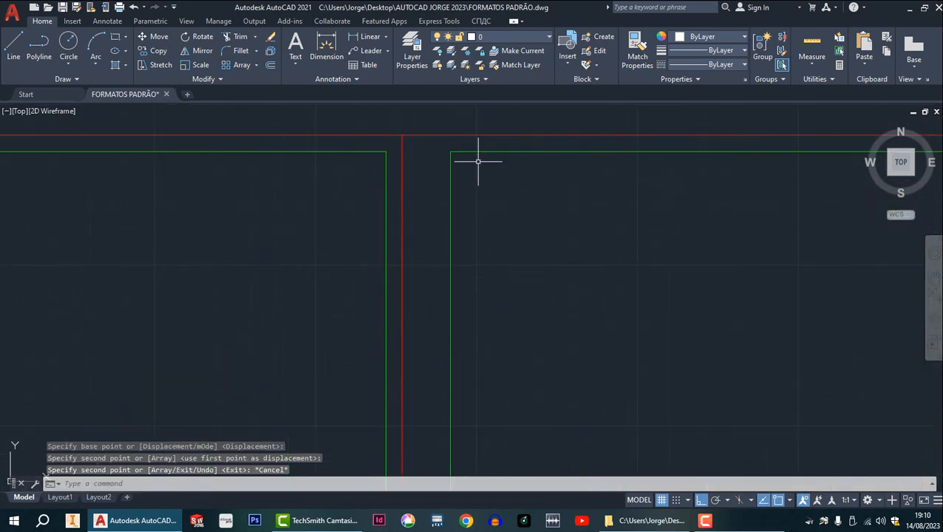
{"action": "scroll", "coordinate": [436, 159], "scroll_direction": "up", "scroll_amount": 8}
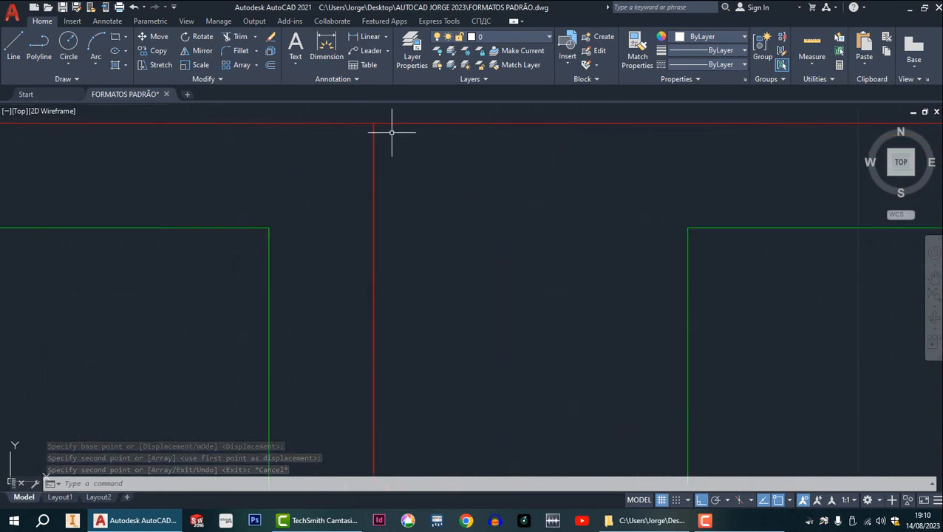
{"action": "scroll", "coordinate": [383, 159], "scroll_direction": "down", "scroll_amount": 6}
{"action": "scroll", "coordinate": [380, 180], "scroll_direction": "up", "scroll_amount": 2}
{"action": "scroll", "coordinate": [369, 210], "scroll_direction": "down", "scroll_amount": 5}
{"action": "scroll", "coordinate": [383, 189], "scroll_direction": "up", "scroll_amount": 7}
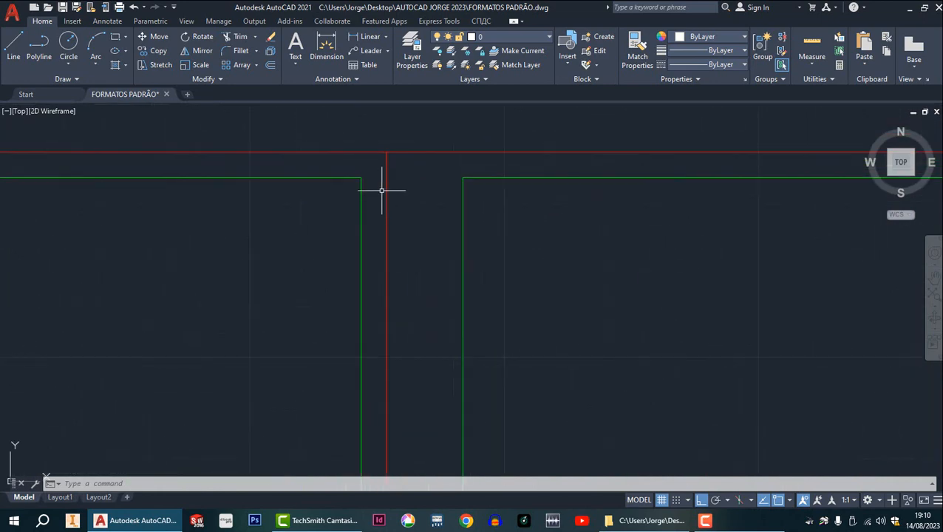
{"action": "scroll", "coordinate": [405, 177], "scroll_direction": "up", "scroll_amount": 2}
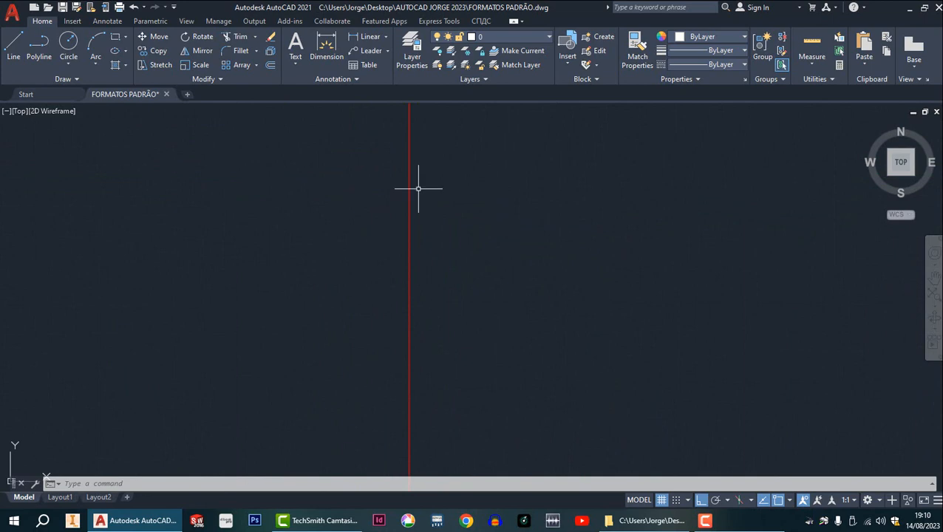
{"action": "scroll", "coordinate": [410, 158], "scroll_direction": "up", "scroll_amount": 2}
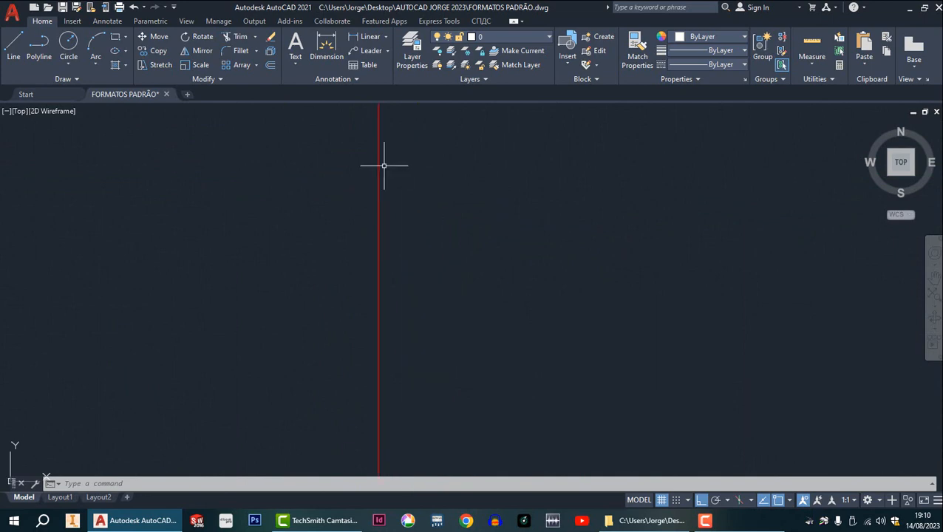
{"action": "scroll", "coordinate": [383, 160], "scroll_direction": "up", "scroll_amount": 2}
{"action": "scroll", "coordinate": [382, 159], "scroll_direction": "down", "scroll_amount": 4}
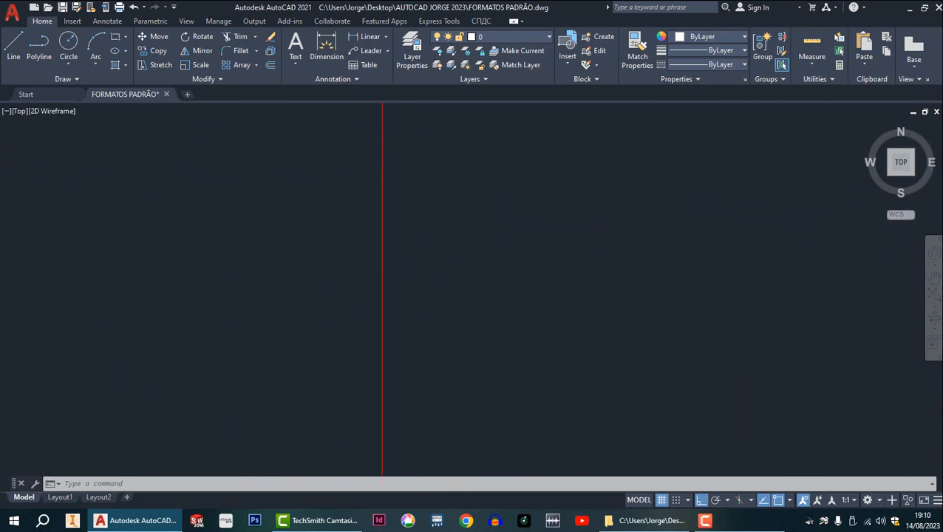
{"action": "scroll", "coordinate": [390, 169], "scroll_direction": "down", "scroll_amount": 3}
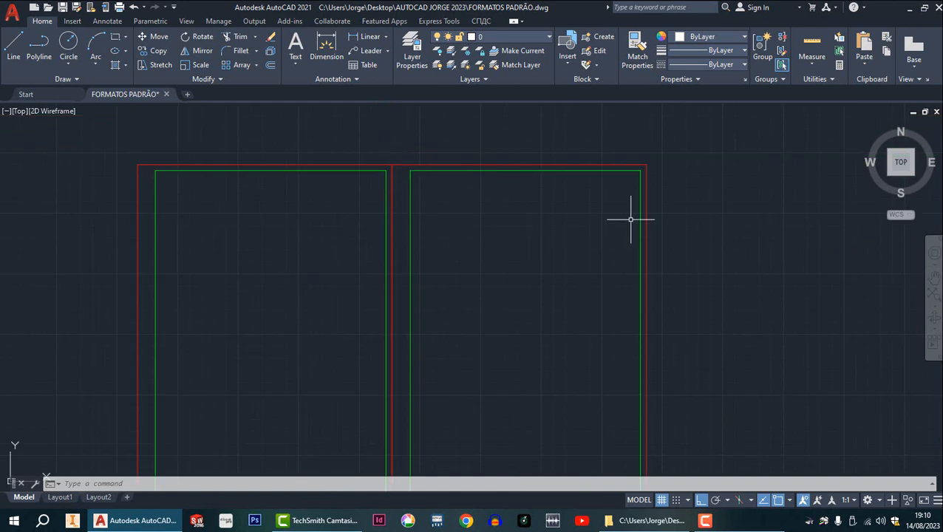
{"action": "scroll", "coordinate": [681, 186], "scroll_direction": "up", "scroll_amount": 3}
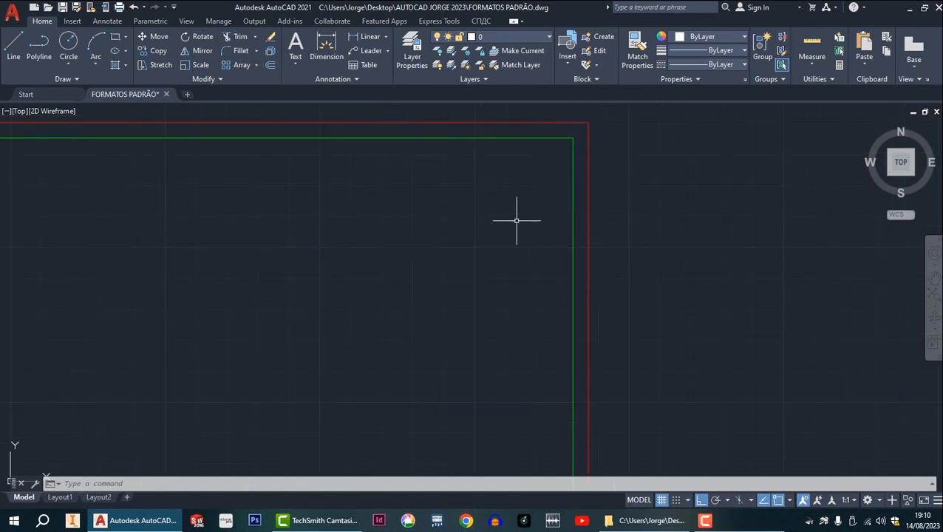
Undo the adjoining edge-to-edge copy of the portrait sheet.
{"action": "scroll", "coordinate": [517, 221], "scroll_direction": "down", "scroll_amount": 5}
{"action": "key", "text": "ctrl+z"}
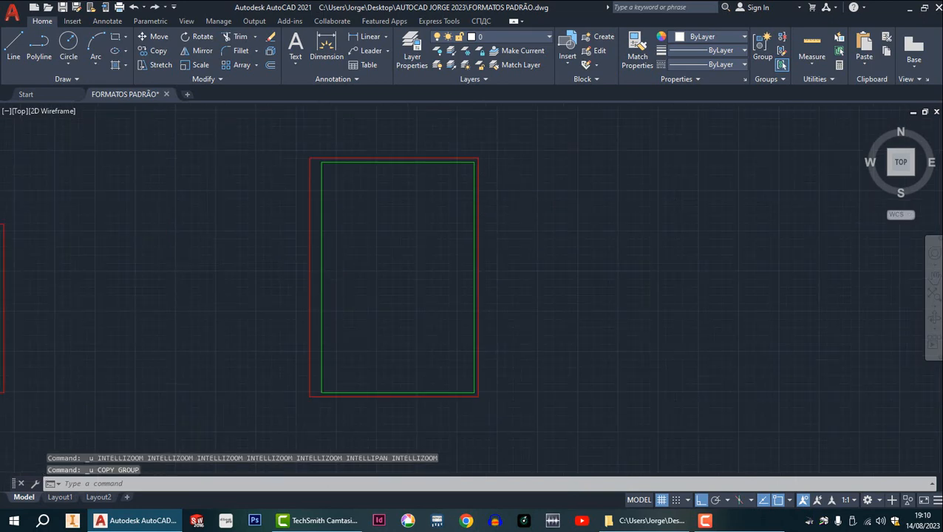
{"action": "scroll", "coordinate": [480, 162], "scroll_direction": "up", "scroll_amount": 5}
{"action": "scroll", "coordinate": [493, 191], "scroll_direction": "down", "scroll_amount": 6}
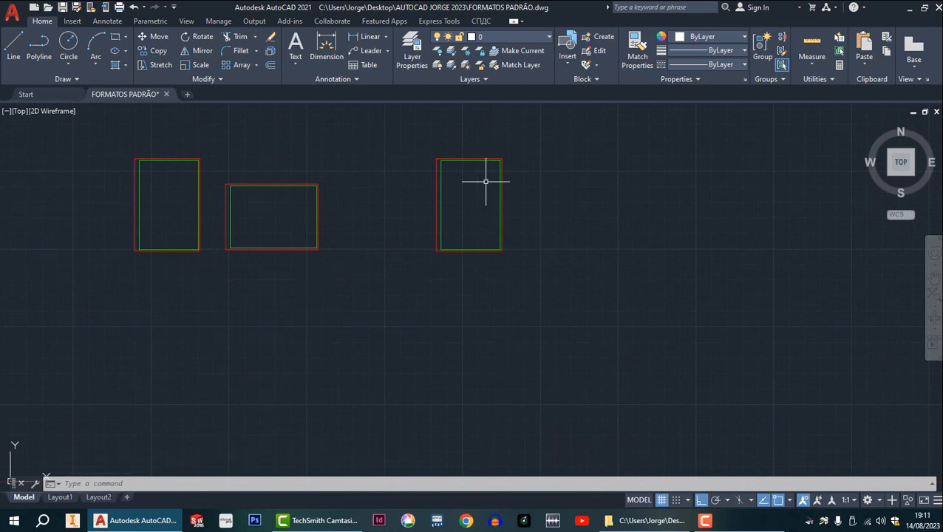
Copy the separate portrait sheet from its upper-left outer corner to its upper-right outer corner, joining both sheets edge to edge.
{"action": "scroll", "coordinate": [485, 181], "scroll_direction": "up", "scroll_amount": 6}
{"action": "scroll", "coordinate": [495, 176], "scroll_direction": "down", "scroll_amount": 2}
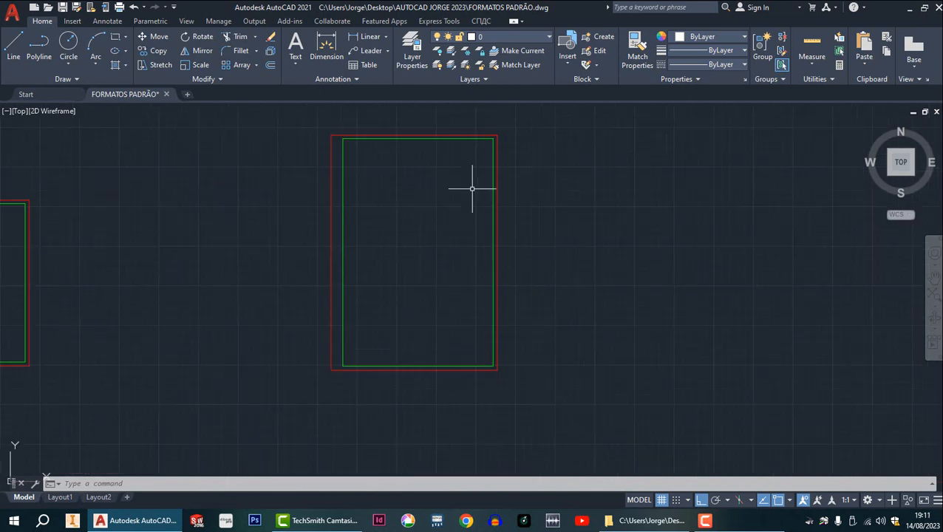
{"action": "left_click", "coordinate": [159, 50]}
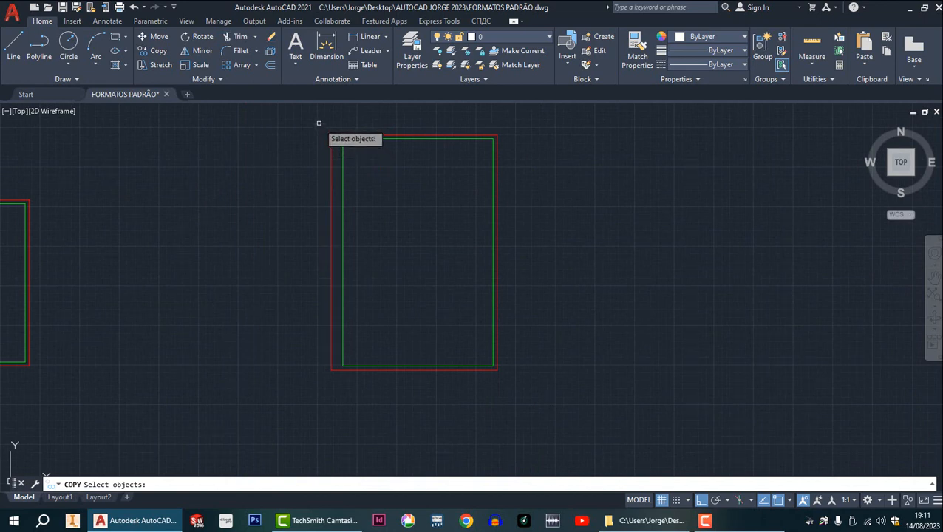
{"action": "left_click", "coordinate": [318, 124]}
{"action": "left_click", "coordinate": [525, 396]}
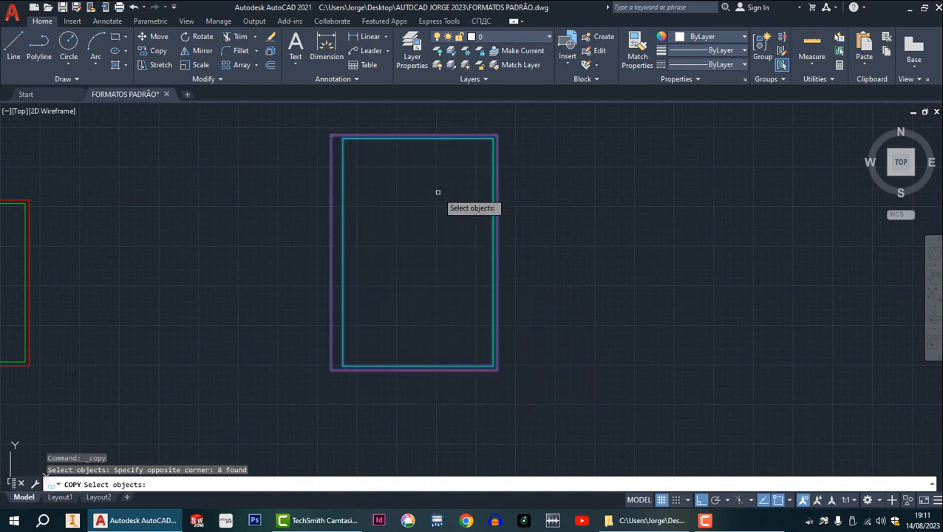
{"action": "key", "text": "Return"}
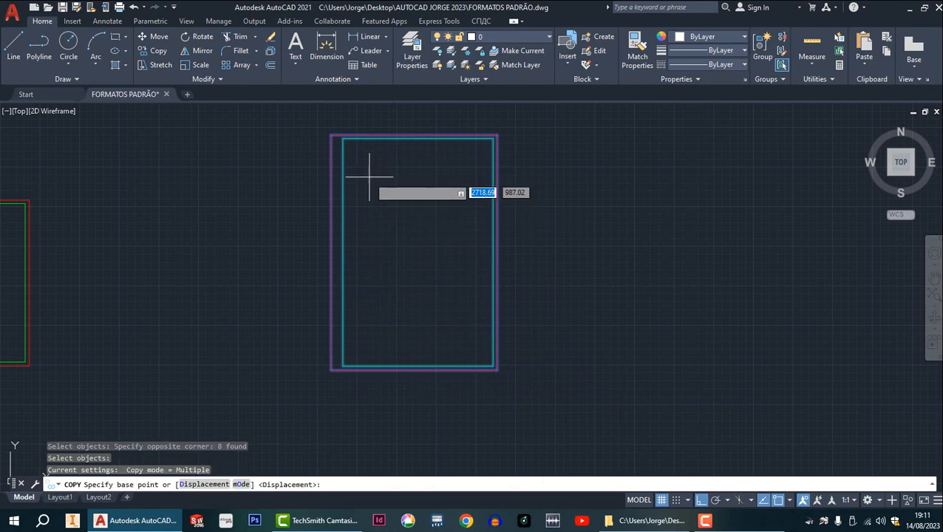
{"action": "left_click", "coordinate": [333, 137]}
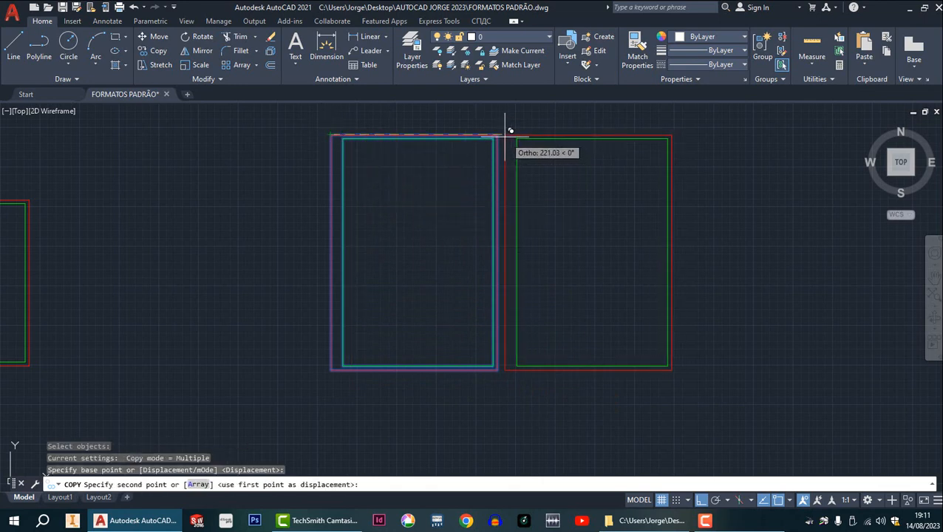
{"action": "left_click", "coordinate": [500, 135]}
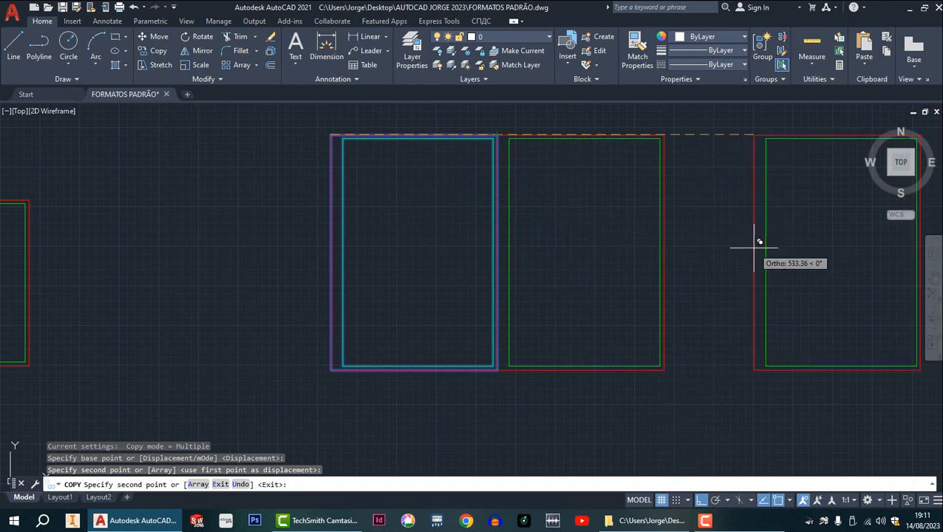
{"action": "key", "text": "Escape"}
Erase both overlapping outer border lines where the two joined portrait sheets meet.
{"action": "scroll", "coordinate": [523, 164], "scroll_direction": "down", "scroll_amount": 2}
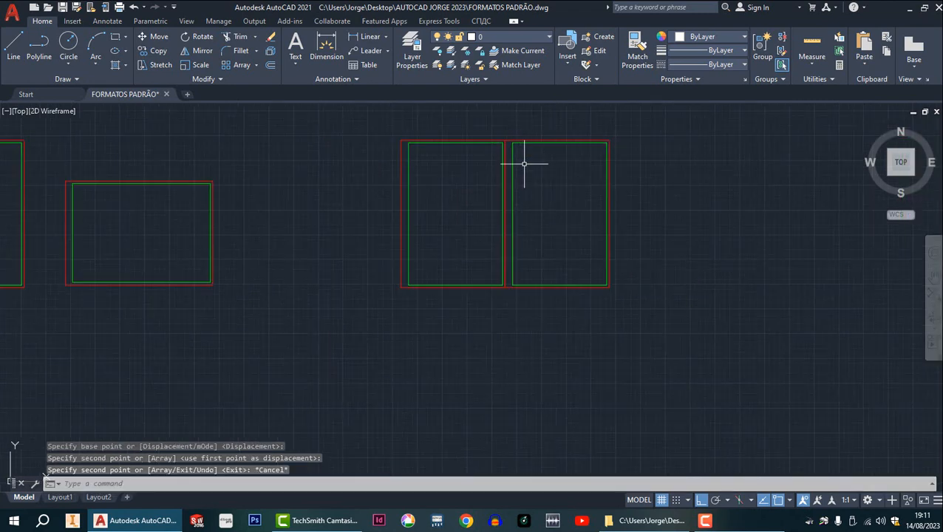
{"action": "scroll", "coordinate": [524, 163], "scroll_direction": "up", "scroll_amount": 5}
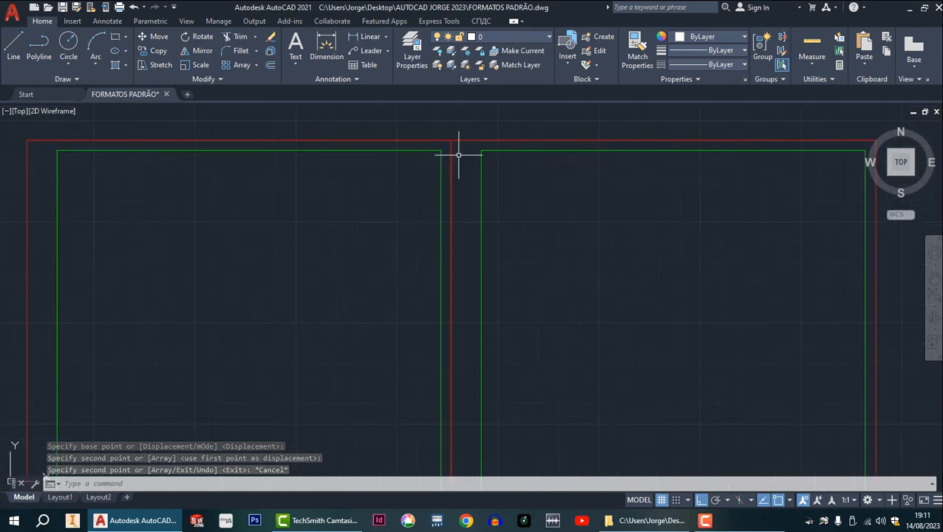
{"action": "left_click", "coordinate": [451, 155]}
{"action": "key", "text": "Delete"}
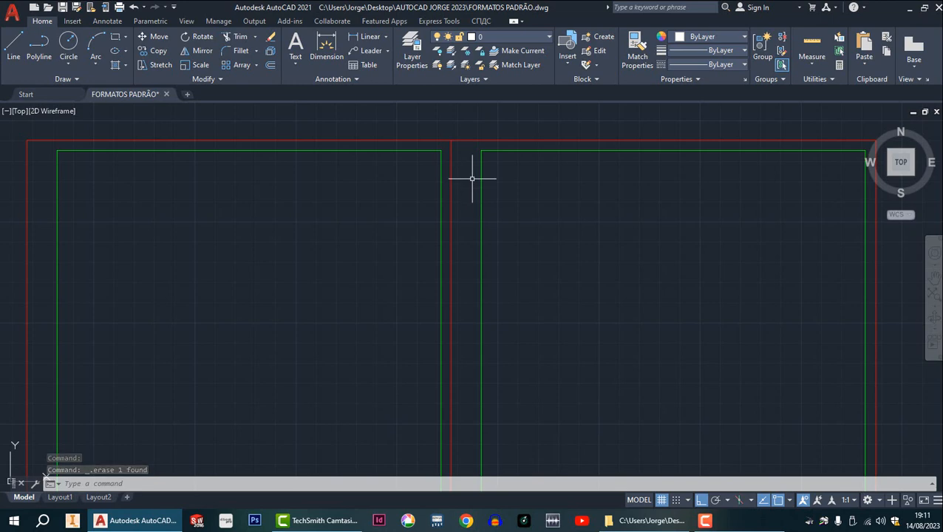
{"action": "left_click", "coordinate": [452, 167]}
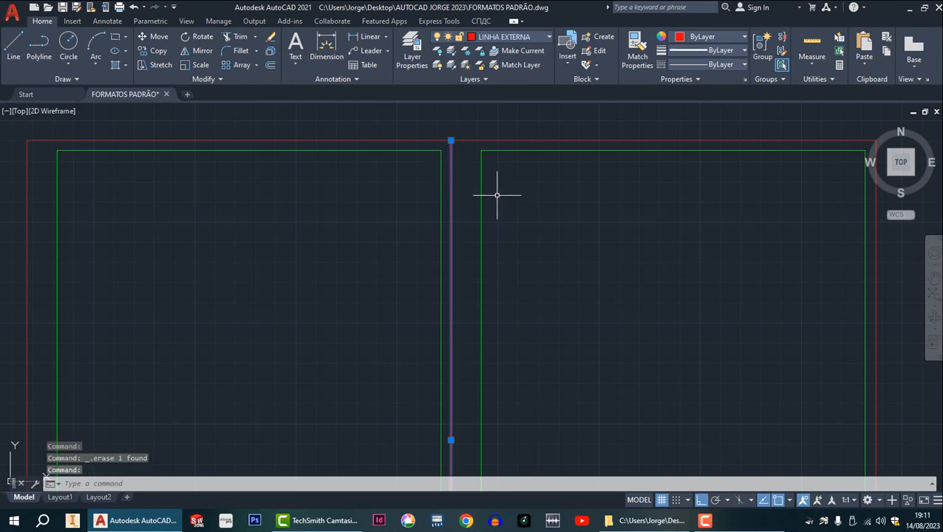
{"action": "key", "text": "Delete"}
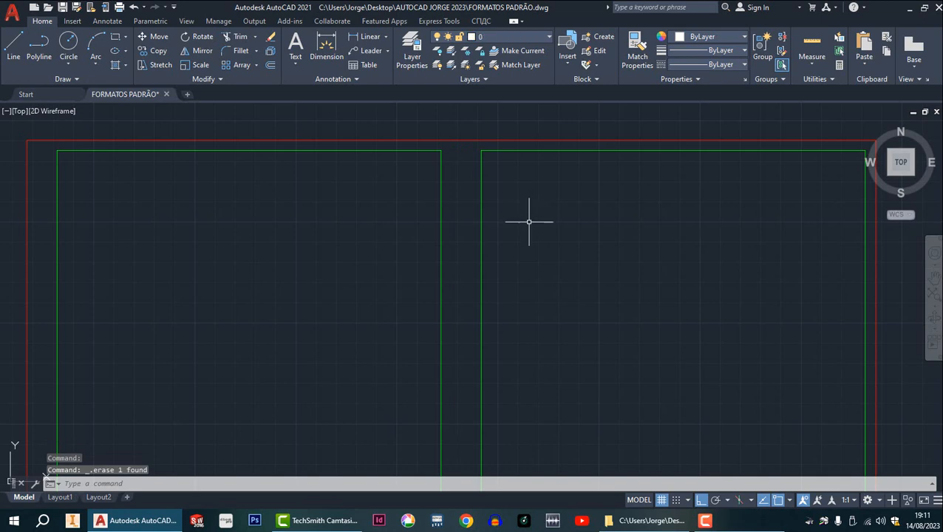
Erase the two vertical inner margin lines on either side of the joint between the sheets.
{"action": "left_click", "coordinate": [442, 198]}
{"action": "key", "text": "Delete"}
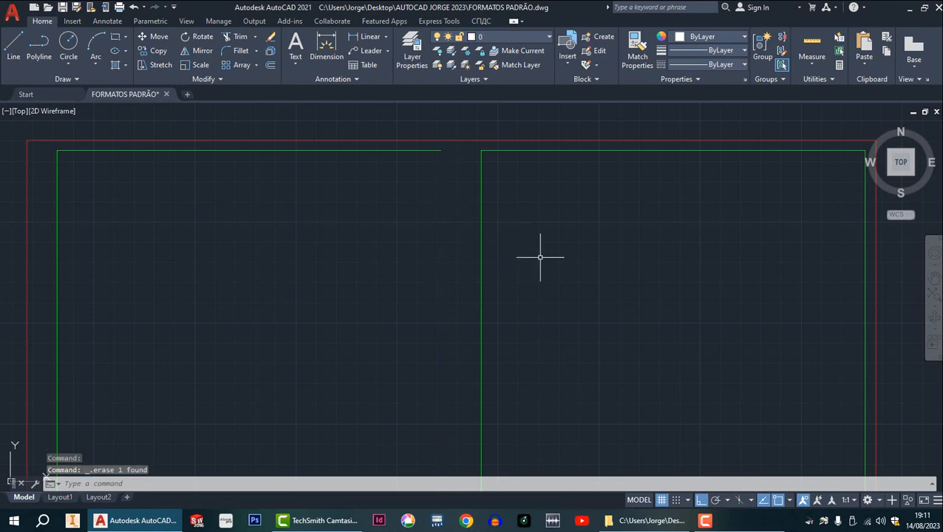
{"action": "left_click", "coordinate": [484, 211]}
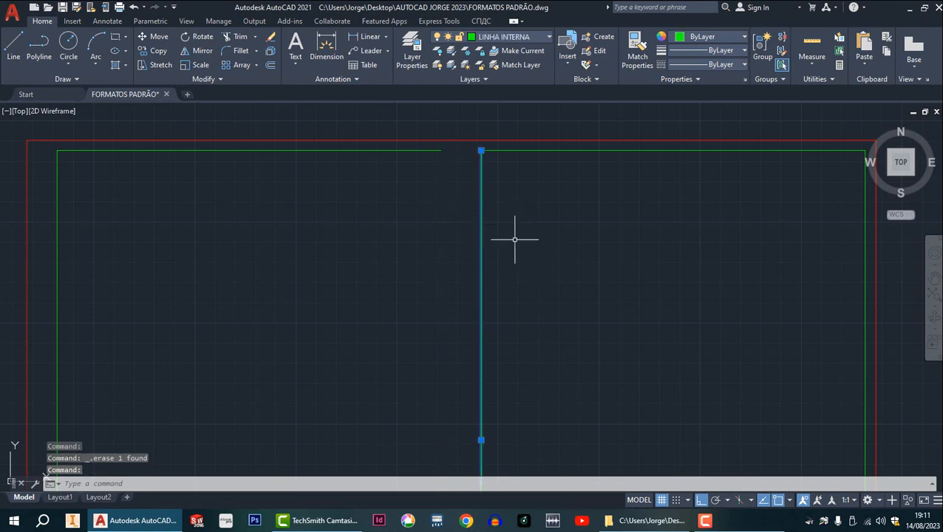
{"action": "key", "text": "Delete"}
Erase the upper and lower horizontal inner margin lines in the right half of the joined sheet.
{"action": "scroll", "coordinate": [568, 231], "scroll_direction": "down", "scroll_amount": 8}
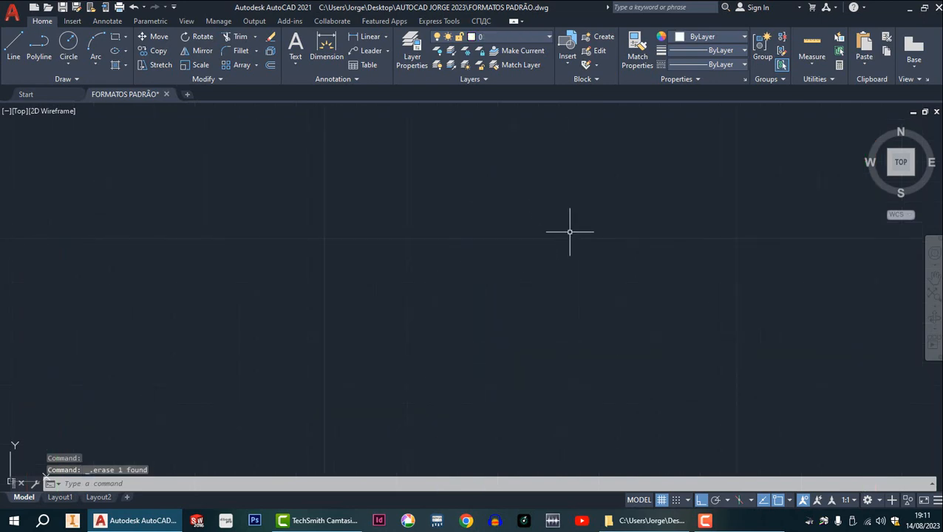
{"action": "mouse_move", "coordinate": [603, 265]}
{"action": "middle_mouse_down"}
{"action": "mouse_move", "coordinate": [521, 182]}
{"action": "mouse_move", "coordinate": [497, 177]}
{"action": "middle_mouse_up"}
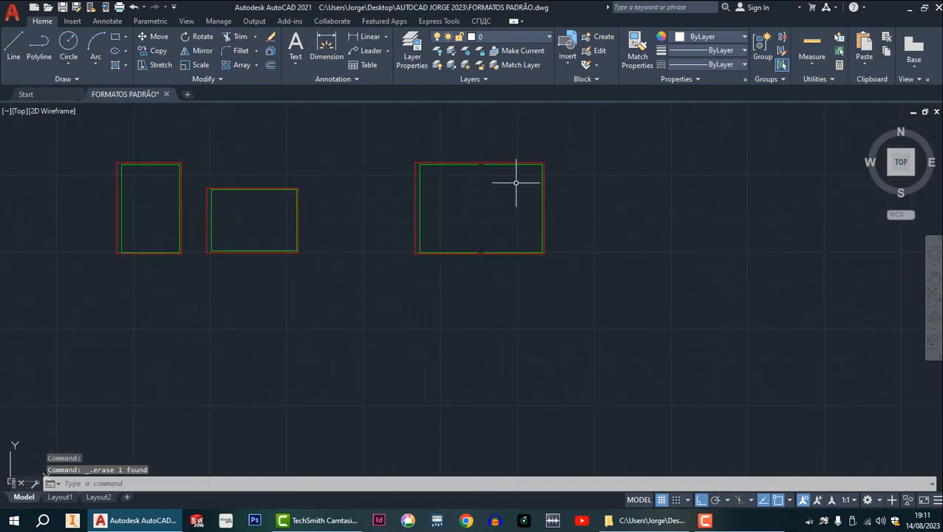
{"action": "scroll", "coordinate": [518, 174], "scroll_direction": "up", "scroll_amount": 2}
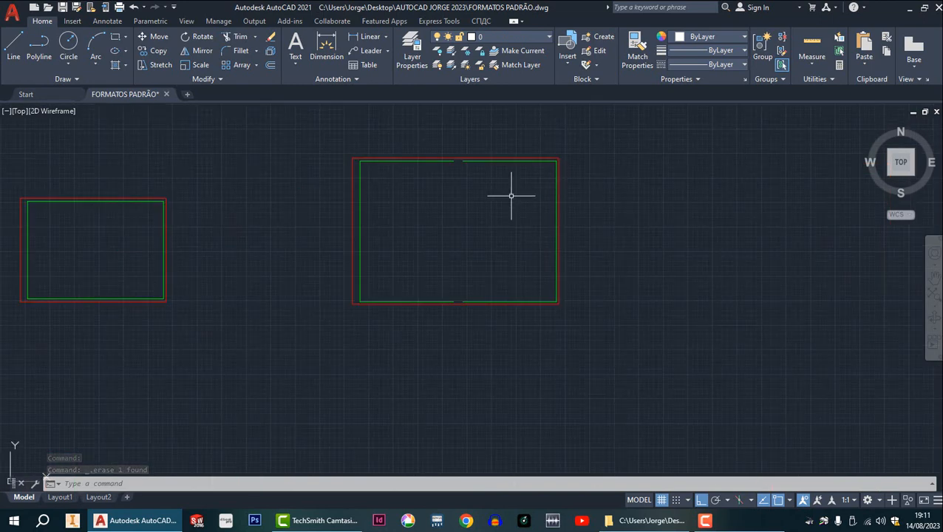
{"action": "scroll", "coordinate": [513, 192], "scroll_direction": "up", "scroll_amount": 3}
{"action": "scroll", "coordinate": [514, 191], "scroll_direction": "down", "scroll_amount": 3}
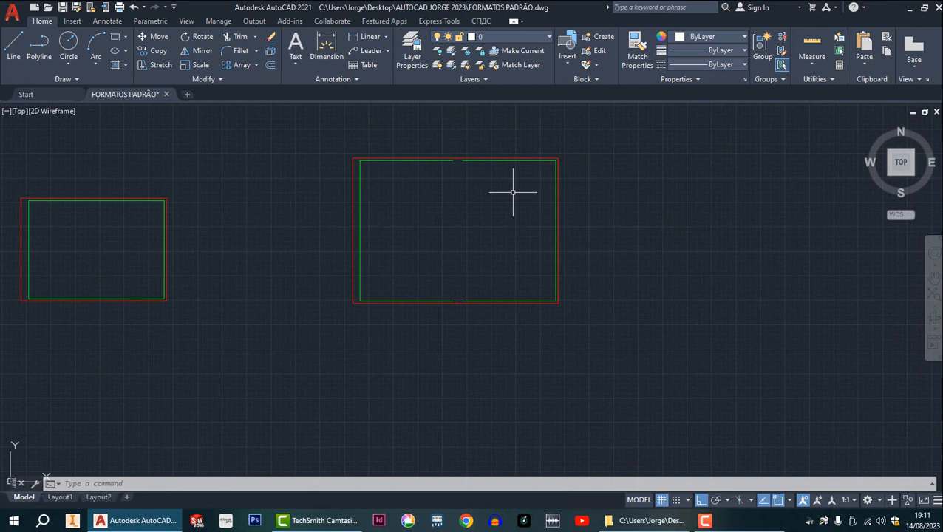
{"action": "scroll", "coordinate": [513, 165], "scroll_direction": "up", "scroll_amount": 2}
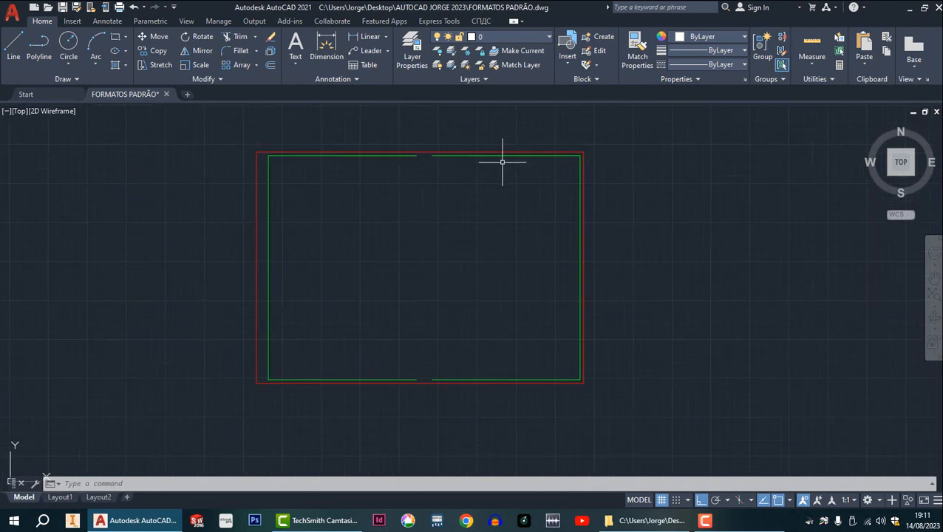
{"action": "left_click", "coordinate": [503, 156]}
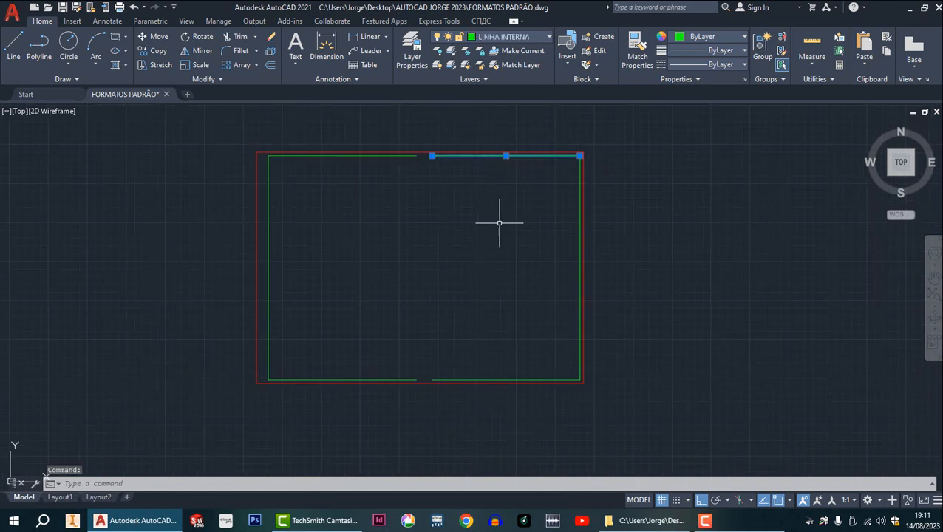
{"action": "key", "text": "Delete"}
{"action": "middle_click_drag", "start_coordinate": [499, 274], "coordinate": [499, 201]}
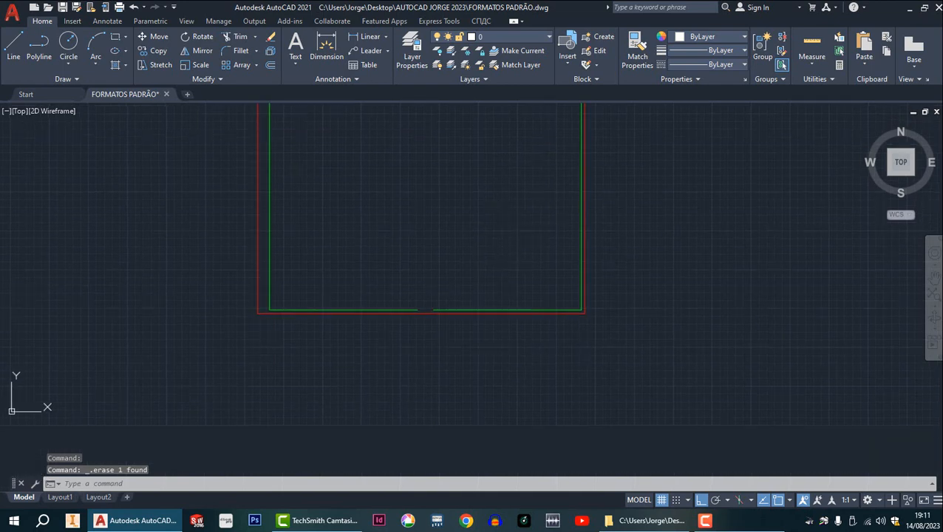
{"action": "left_click", "coordinate": [502, 310]}
{"action": "key", "text": "Delete"}
Stretch the free end of the joined sheet's upper inner margin line to the top end of its right inner margin line.
{"action": "scroll", "coordinate": [517, 304], "scroll_direction": "down", "scroll_amount": 6}
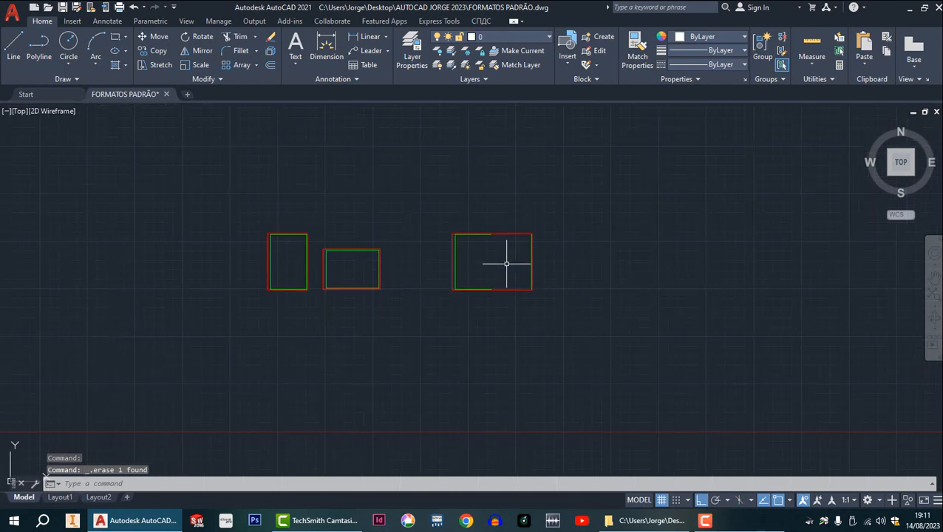
{"action": "scroll", "coordinate": [505, 260], "scroll_direction": "up", "scroll_amount": 2}
{"action": "middle_click_drag", "start_coordinate": [505, 262], "coordinate": [427, 262]}
{"action": "scroll", "coordinate": [477, 244], "scroll_direction": "up", "scroll_amount": 4}
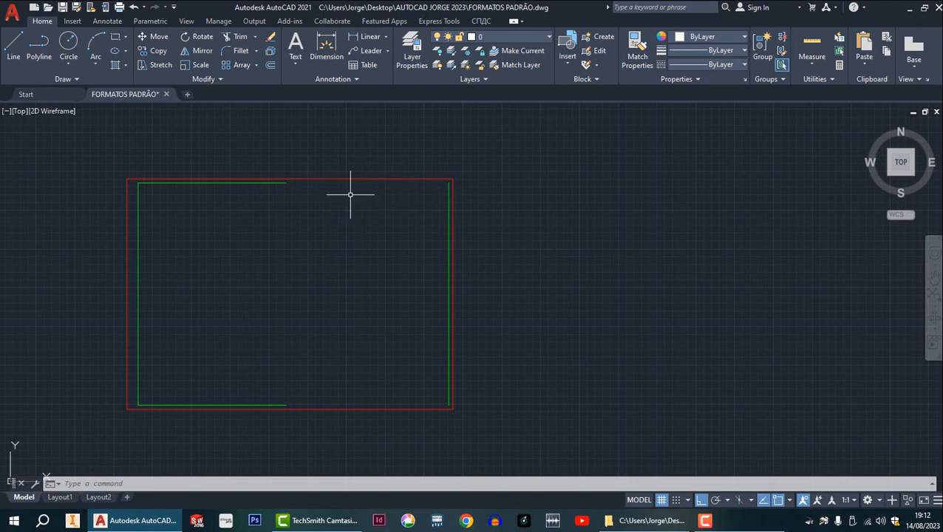
{"action": "scroll", "coordinate": [281, 171], "scroll_direction": "up", "scroll_amount": 5}
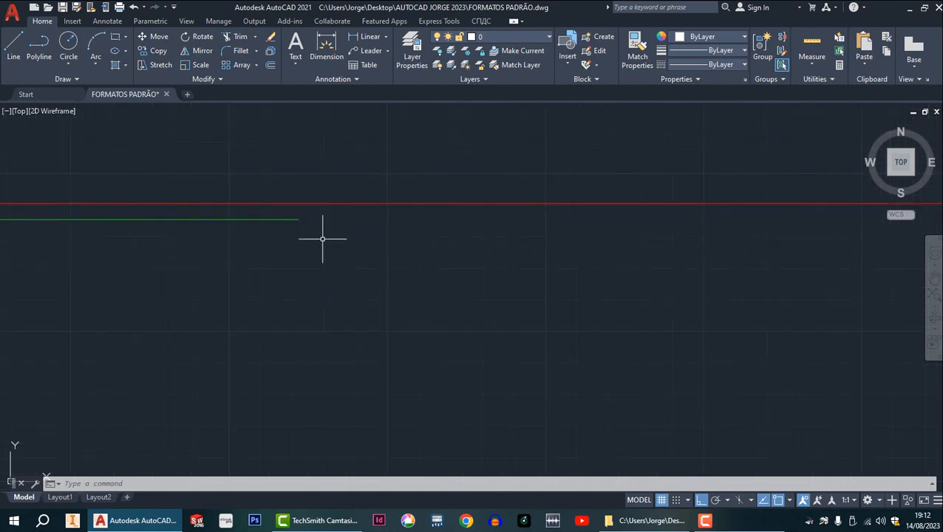
{"action": "left_click", "coordinate": [287, 219]}
{"action": "scroll", "coordinate": [315, 238], "scroll_direction": "down", "scroll_amount": 5}
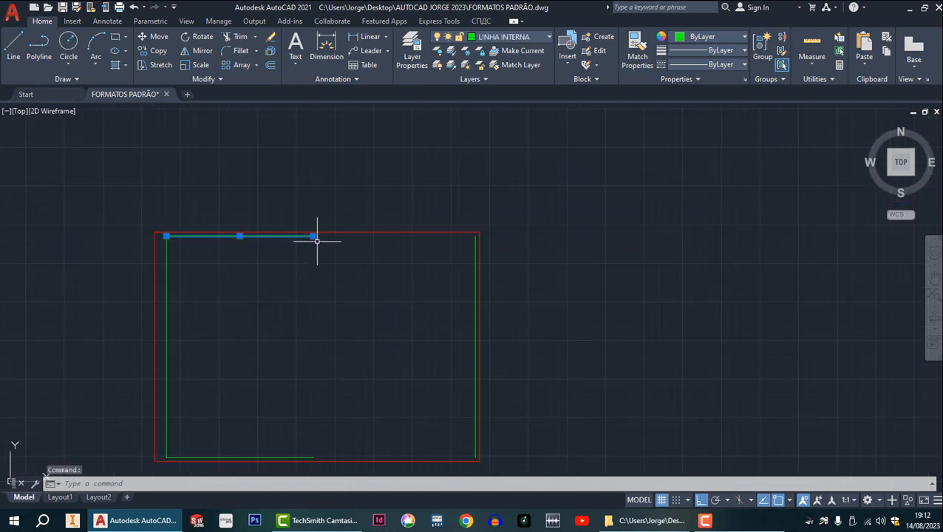
{"action": "middle_click_drag", "start_coordinate": [344, 250], "coordinate": [381, 225]}
{"action": "scroll", "coordinate": [381, 225], "scroll_direction": "up", "scroll_amount": 4}
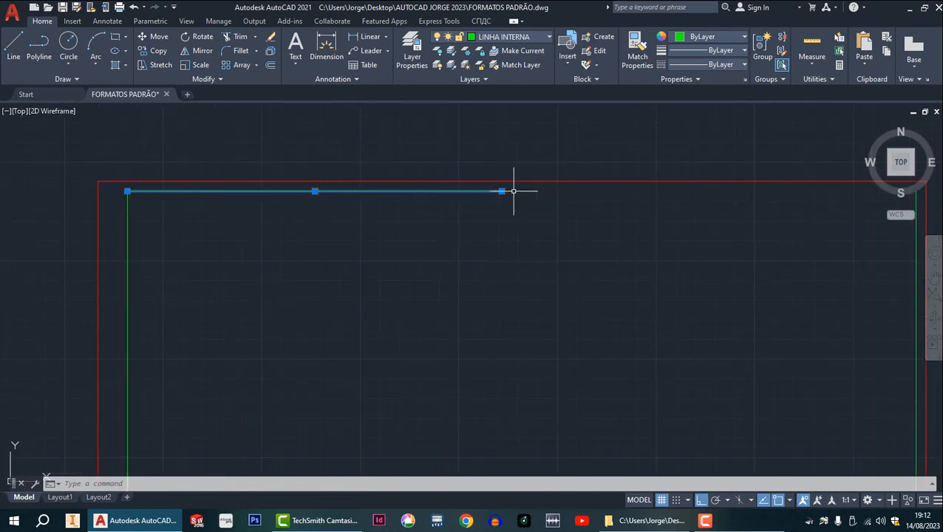
{"action": "scroll", "coordinate": [511, 192], "scroll_direction": "up", "scroll_amount": 2}
{"action": "middle_click_drag", "start_coordinate": [583, 234], "coordinate": [364, 231]}
{"action": "scroll", "coordinate": [551, 238], "scroll_direction": "down", "scroll_amount": 4}
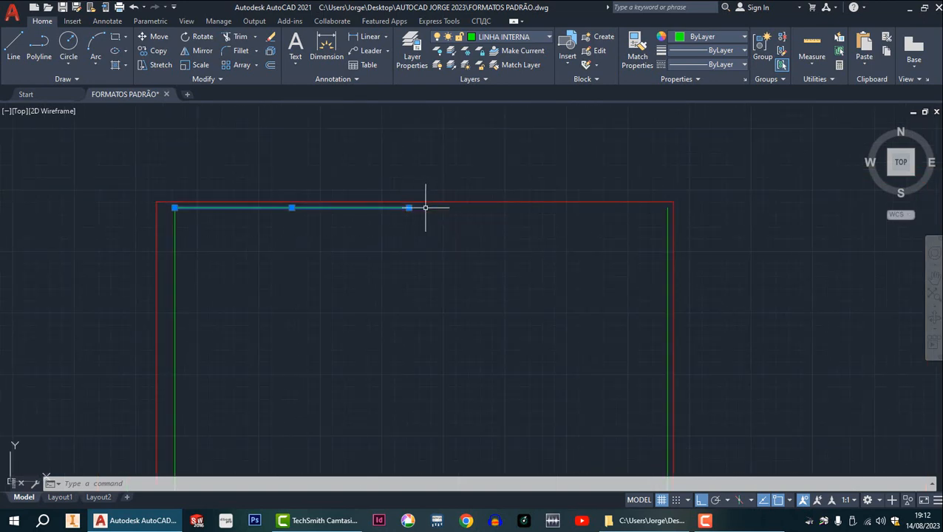
{"action": "mouse_move", "coordinate": [409, 208]}
{"action": "left_click", "coordinate": [409, 208]}
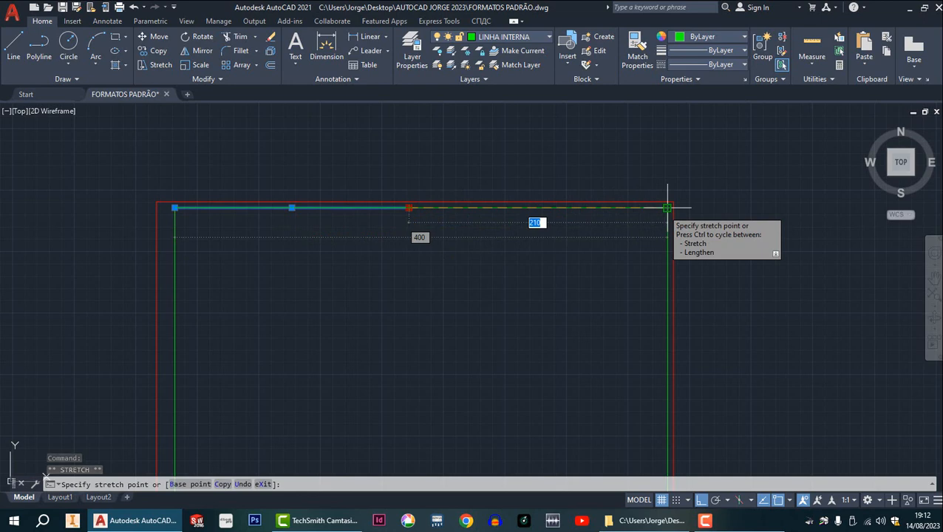
{"action": "left_click", "coordinate": [667, 209]}
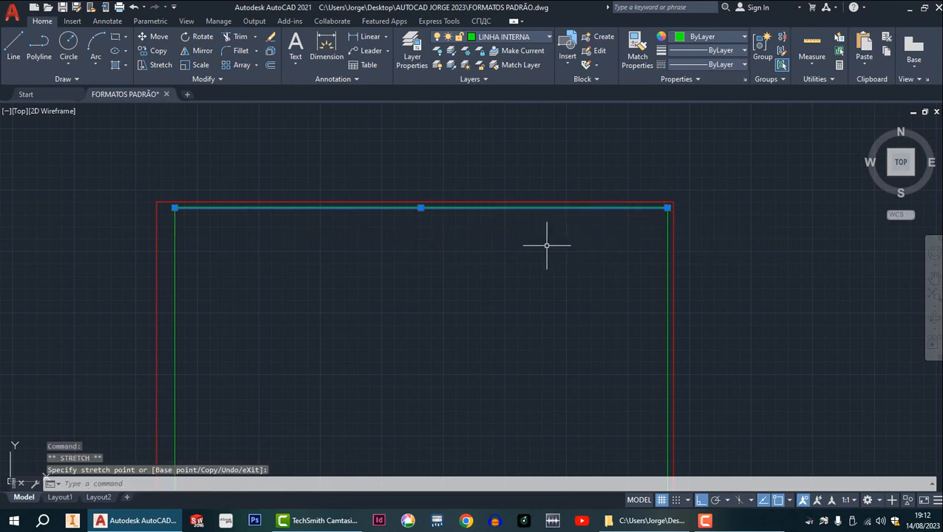
{"action": "key", "text": "Escape"}
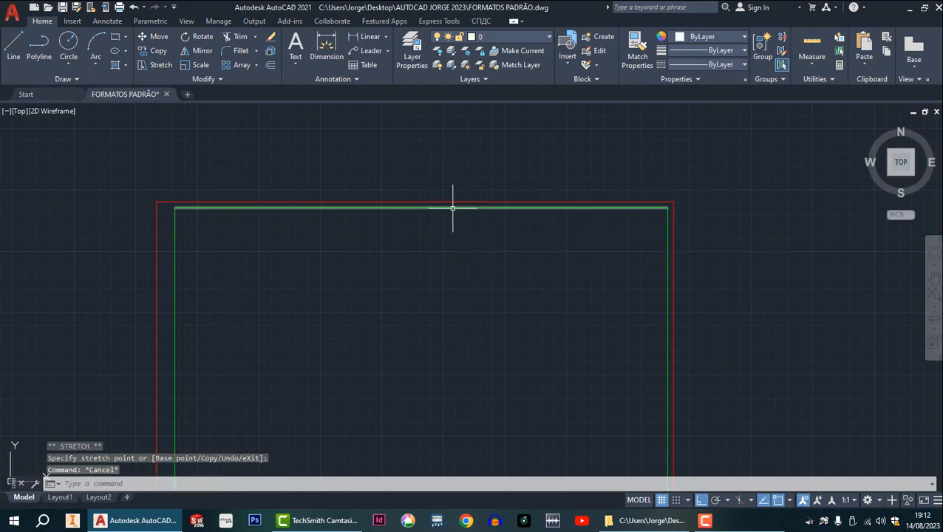
Extend the lower inner margin line to the right inner margin line with Extend, closing the joined sheet's inner frame.
{"action": "scroll", "coordinate": [480, 267], "scroll_direction": "down", "scroll_amount": 2}
{"action": "mouse_move", "coordinate": [480, 267]}
{"action": "middle_mouse_down"}
{"action": "mouse_move", "coordinate": [476, 221]}
{"action": "mouse_move", "coordinate": [450, 160]}
{"action": "middle_mouse_up"}
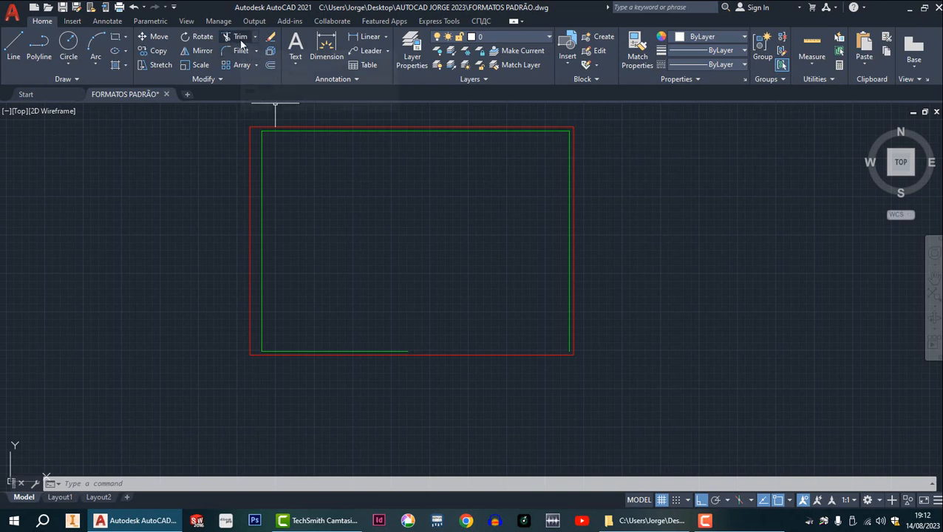
{"action": "left_click", "coordinate": [256, 37]}
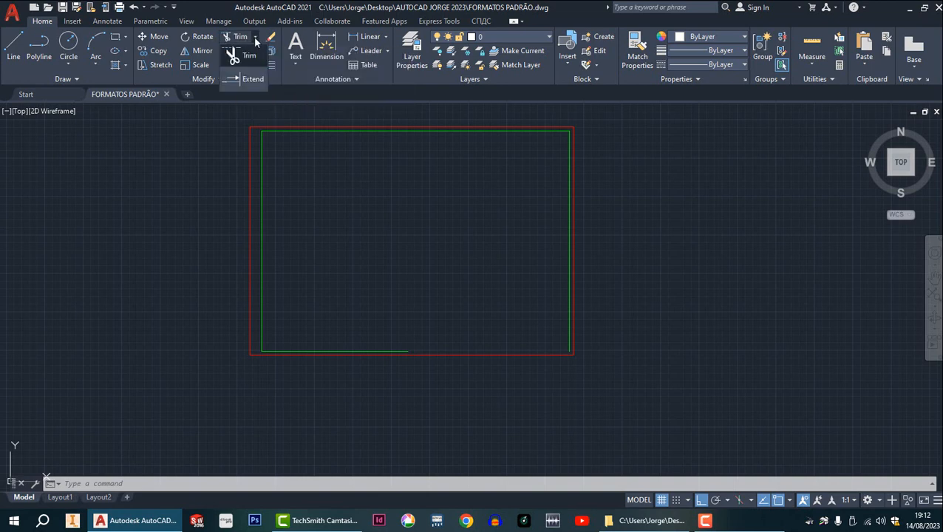
{"action": "left_click", "coordinate": [249, 80]}
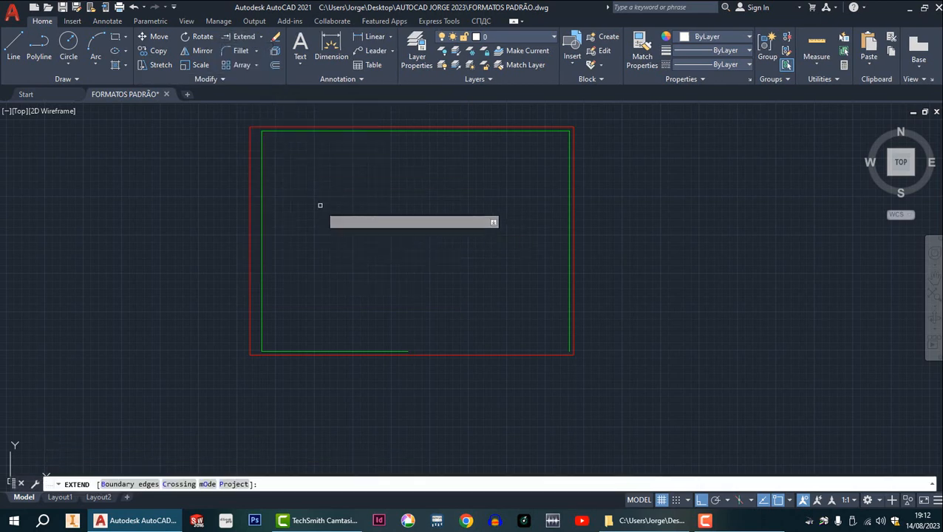
{"action": "left_click", "coordinate": [406, 351]}
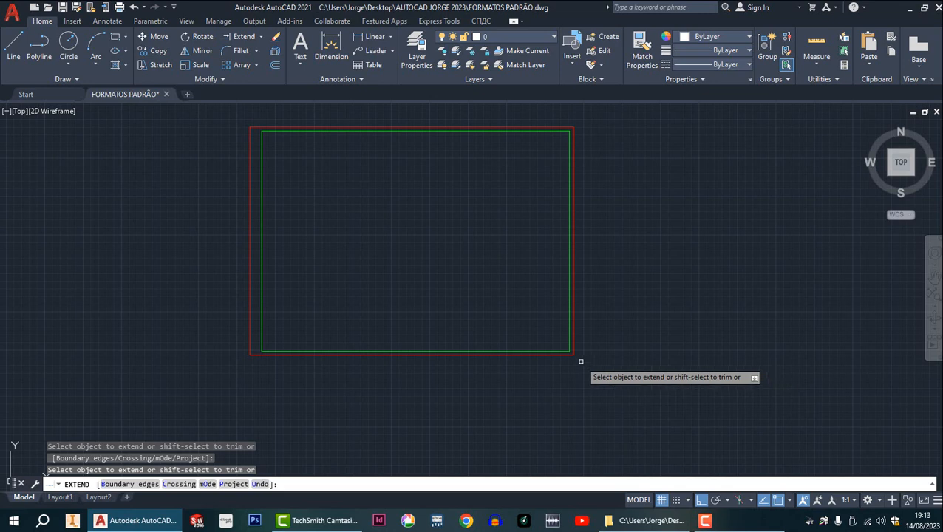
{"action": "scroll", "coordinate": [578, 321], "scroll_direction": "down", "scroll_amount": 4}
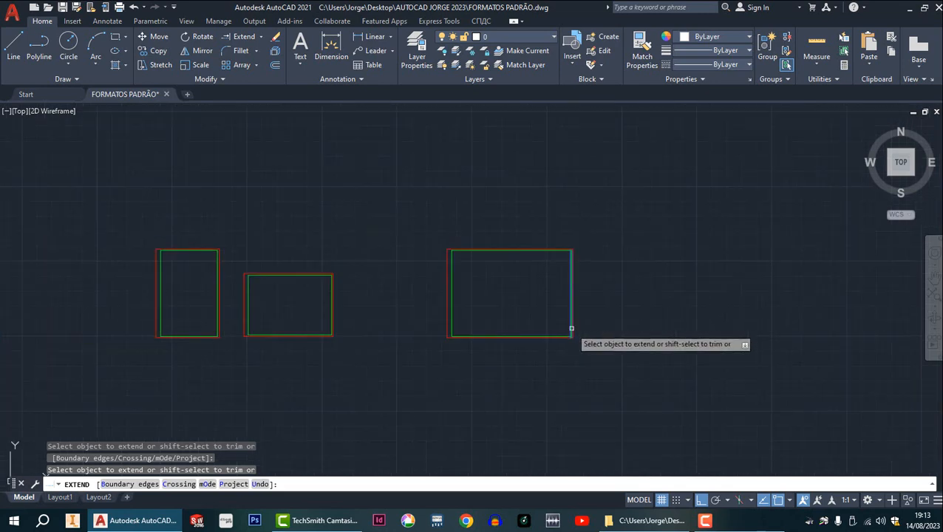
{"action": "middle_click_drag", "start_coordinate": [576, 332], "coordinate": [520, 273]}
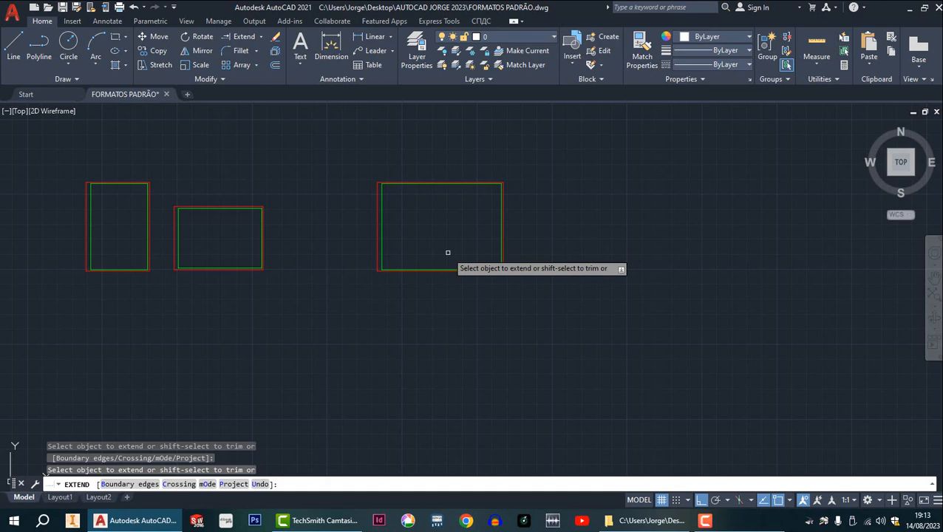
{"action": "scroll", "coordinate": [448, 253], "scroll_direction": "up", "scroll_amount": 2}
{"action": "scroll", "coordinate": [465, 263], "scroll_direction": "down", "scroll_amount": 5}
{"action": "mouse_move", "coordinate": [469, 266]}
{"action": "middle_mouse_down"}
{"action": "mouse_move", "coordinate": [464, 244]}
{"action": "mouse_move", "coordinate": [436, 216]}
{"action": "middle_mouse_up"}
{"action": "scroll", "coordinate": [470, 204], "scroll_direction": "up", "scroll_amount": 2}
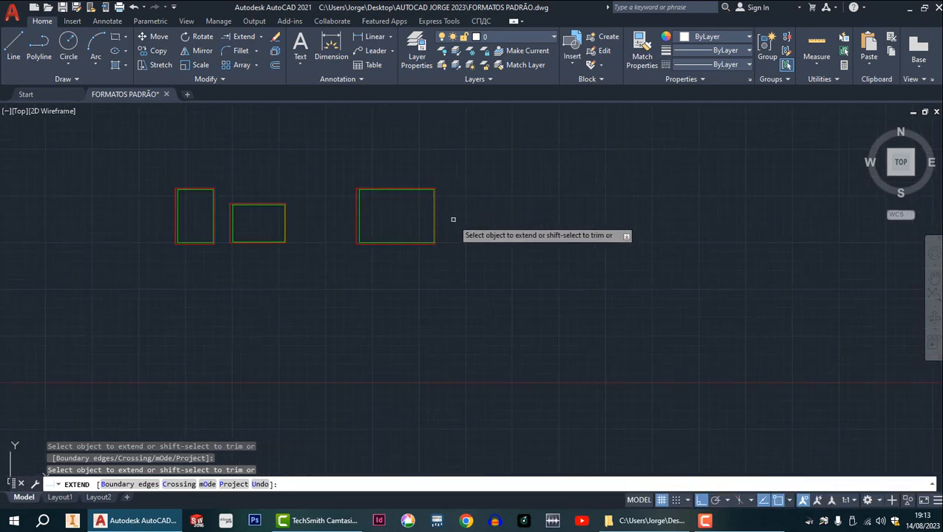
{"action": "key", "text": "Escape"}
{"action": "scroll", "coordinate": [422, 219], "scroll_direction": "up", "scroll_amount": 2}
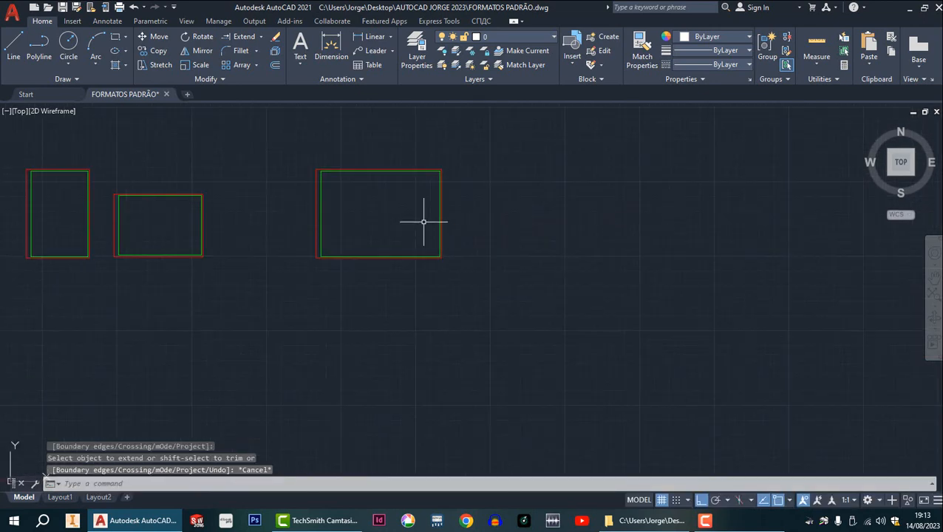
{"action": "middle_click_drag", "start_coordinate": [411, 226], "coordinate": [311, 205]}
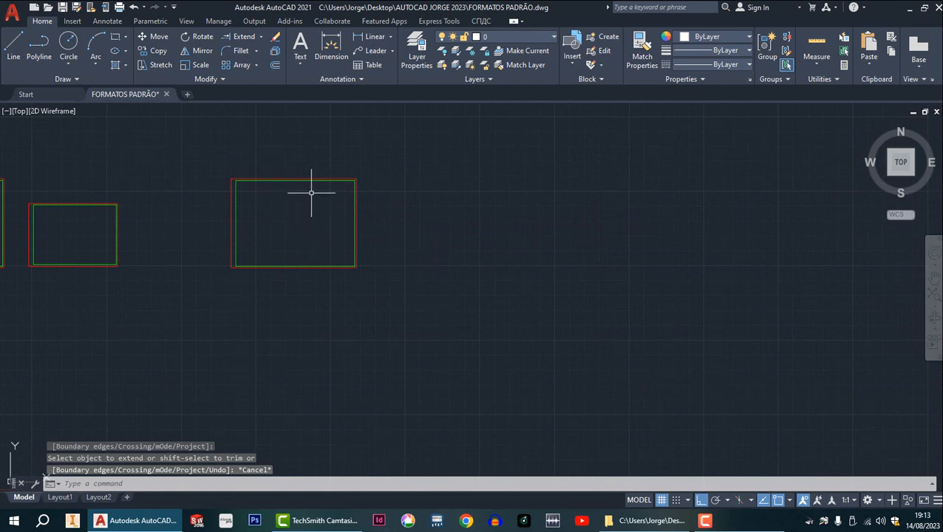
{"action": "left_click", "coordinate": [159, 51]}
{"action": "left_click", "coordinate": [218, 162]}
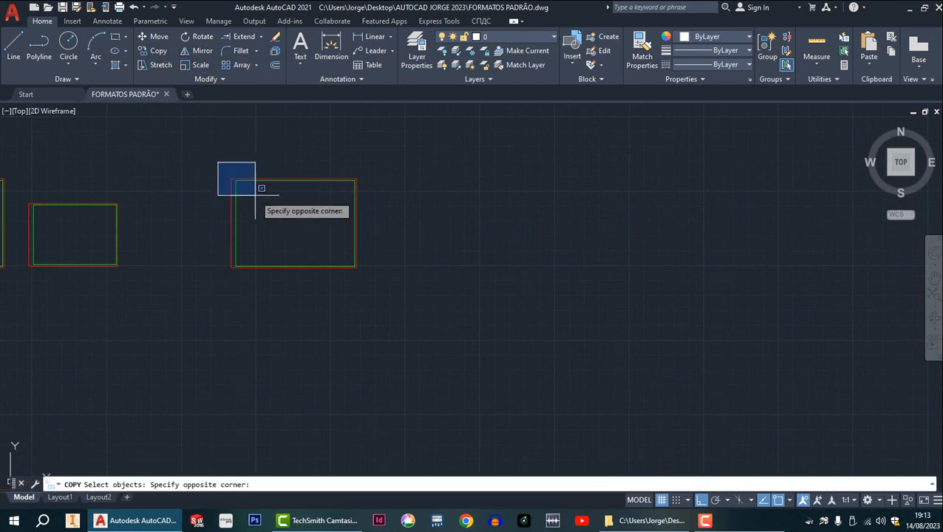
{"action": "key", "text": "Escape"}
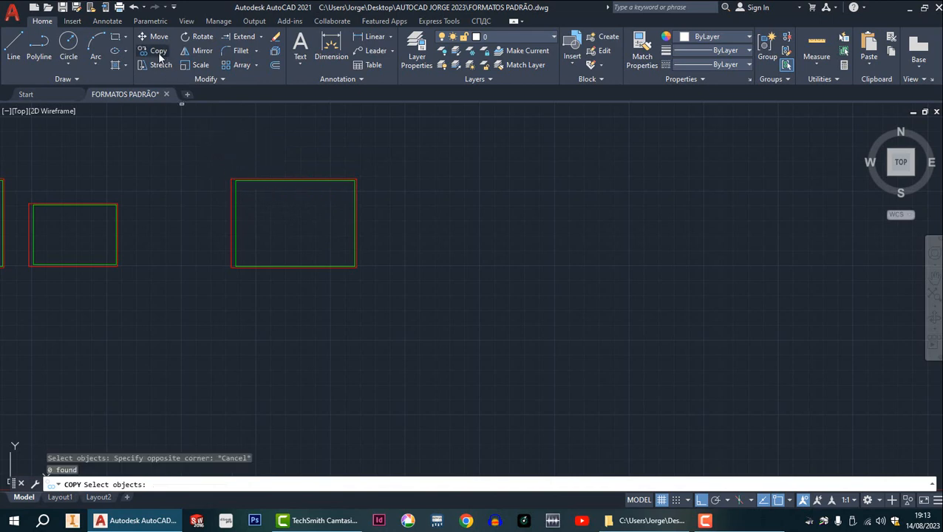
{"action": "key", "text": "Escape"}
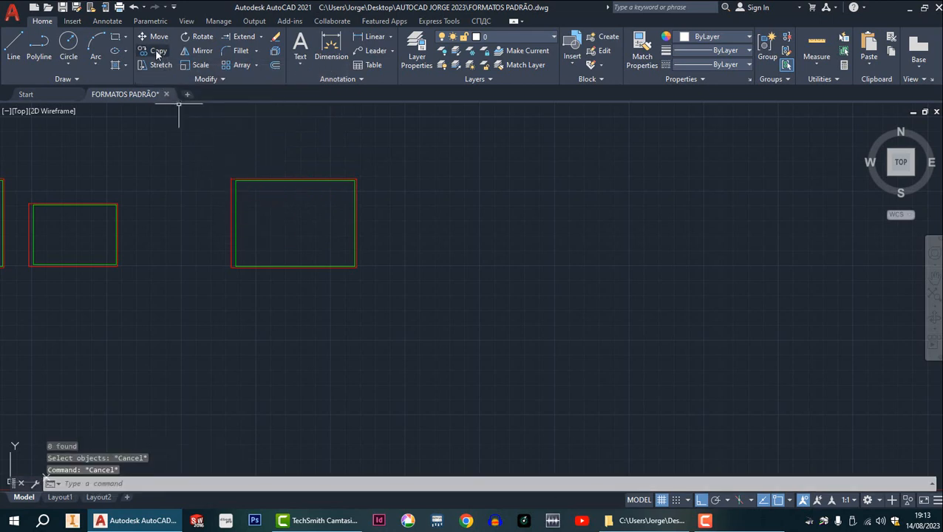
Copy the complete joined landscape sheet, outer and inner frames, horizontally about 1016 units to its right.
{"action": "left_click", "coordinate": [155, 52]}
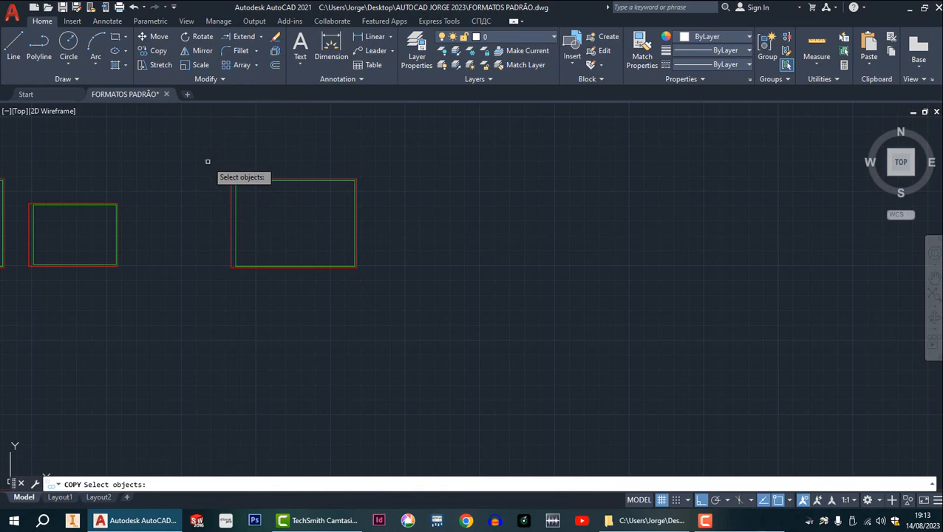
{"action": "scroll", "coordinate": [231, 164], "scroll_direction": "up", "scroll_amount": 4}
{"action": "middle_click_drag", "start_coordinate": [236, 192], "coordinate": [263, 161]}
{"action": "left_click", "coordinate": [219, 139]}
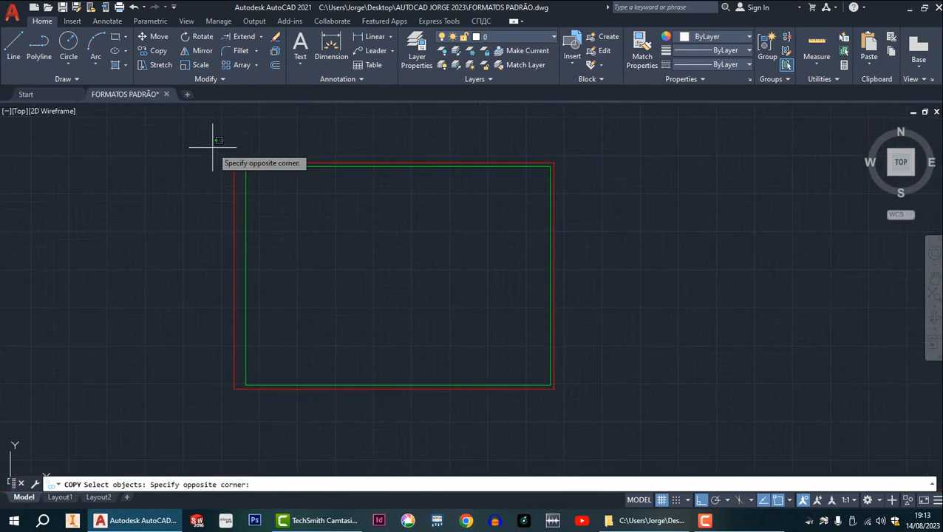
{"action": "left_click", "coordinate": [585, 409]}
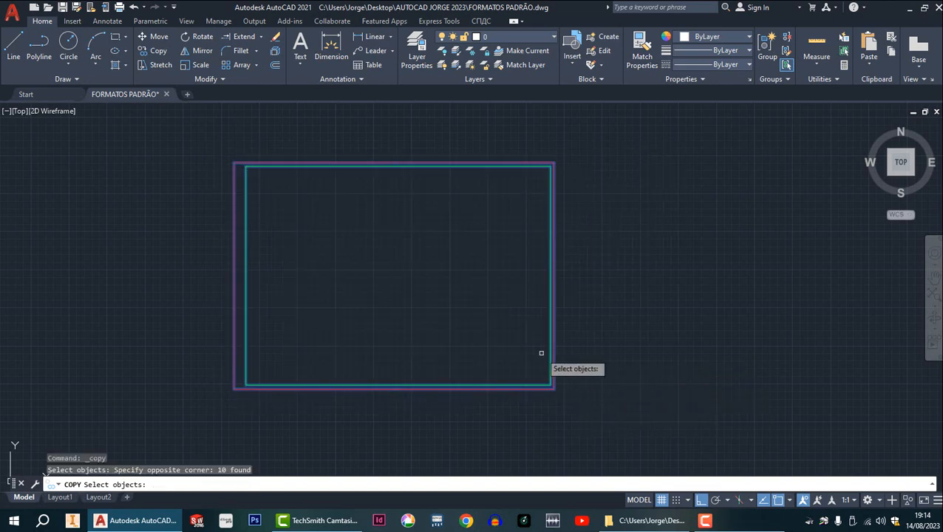
{"action": "key", "text": "Return"}
{"action": "scroll", "coordinate": [640, 313], "scroll_direction": "down", "scroll_amount": 5}
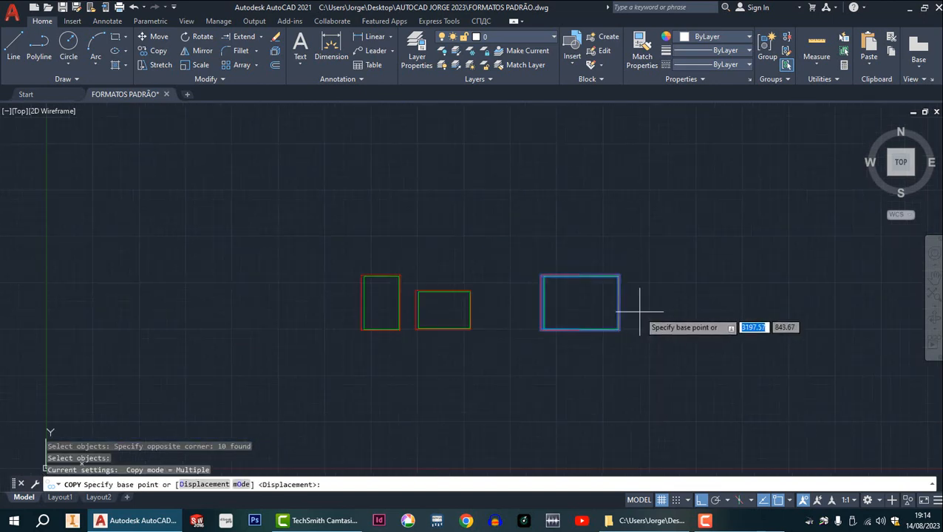
{"action": "middle_click_drag", "start_coordinate": [636, 315], "coordinate": [425, 228]}
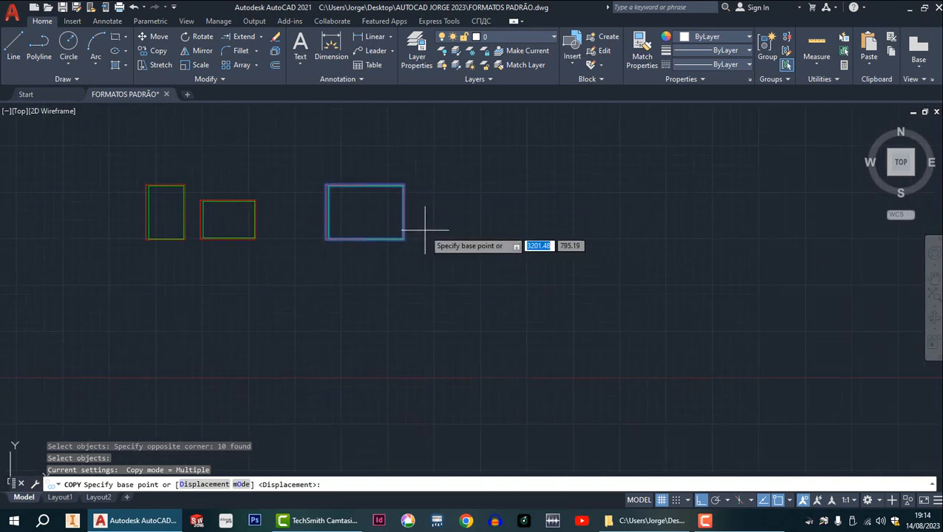
{"action": "left_click", "coordinate": [362, 211]}
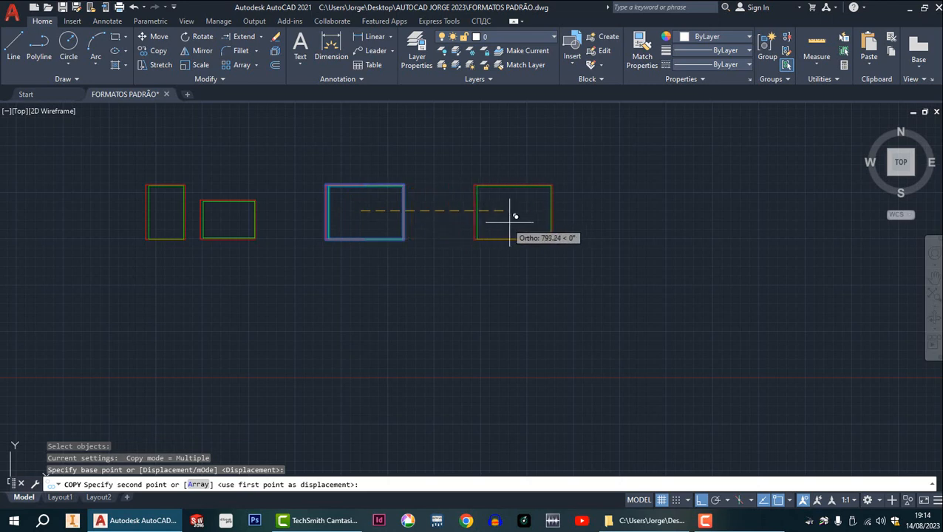
{"action": "left_click", "coordinate": [550, 218]}
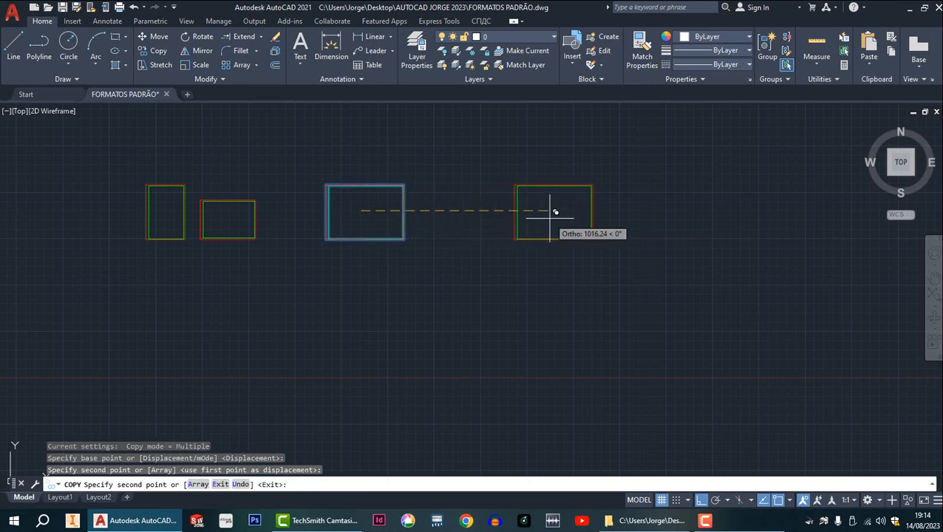
{"action": "key", "text": "Escape"}
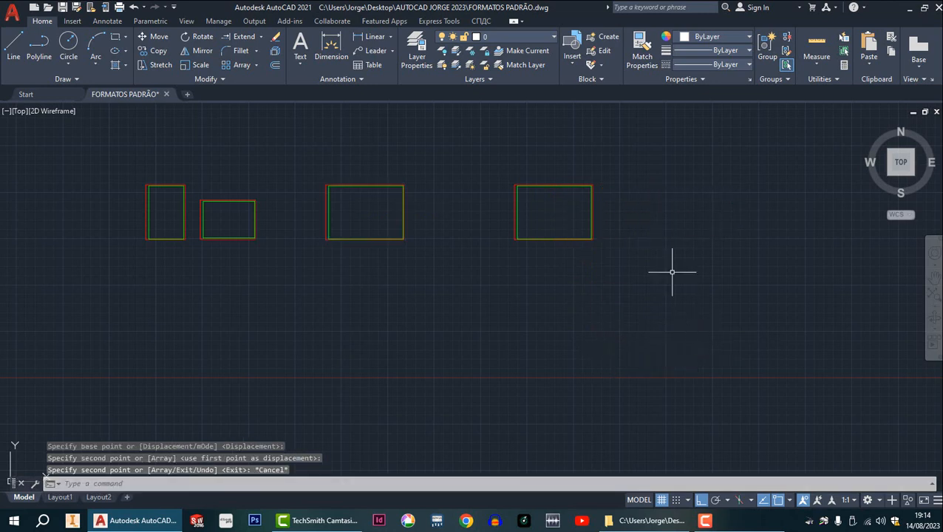
Copy the rightmost landscape sheet directly below itself, from its outer frame's upper-right corner to its lower-right corner.
{"action": "scroll", "coordinate": [600, 236], "scroll_direction": "down", "scroll_amount": 2}
{"action": "scroll", "coordinate": [617, 235], "scroll_direction": "up", "scroll_amount": 4}
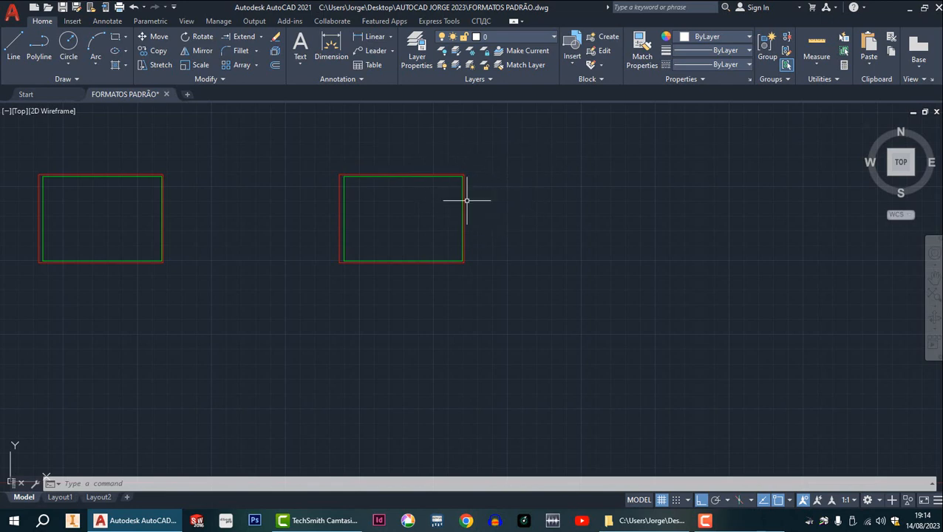
{"action": "left_click", "coordinate": [158, 52]}
{"action": "left_click", "coordinate": [324, 155]}
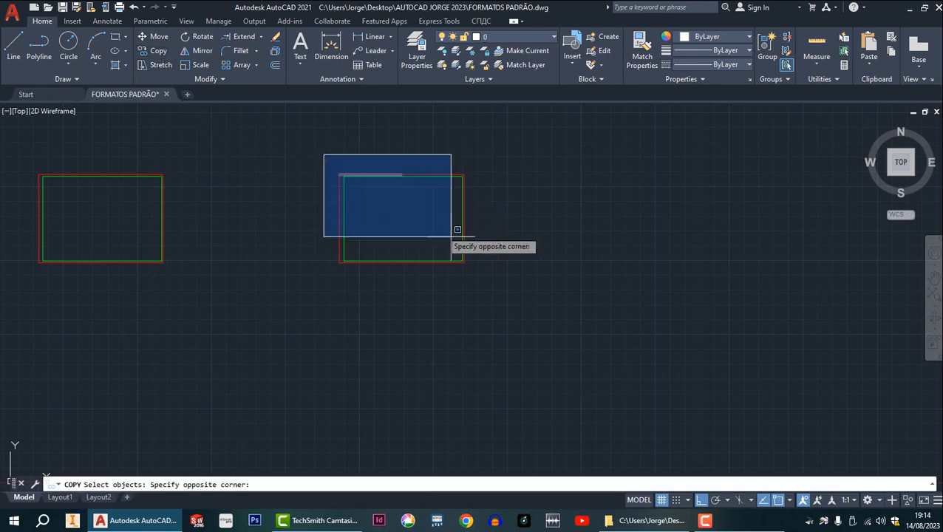
{"action": "left_click", "coordinate": [487, 289]}
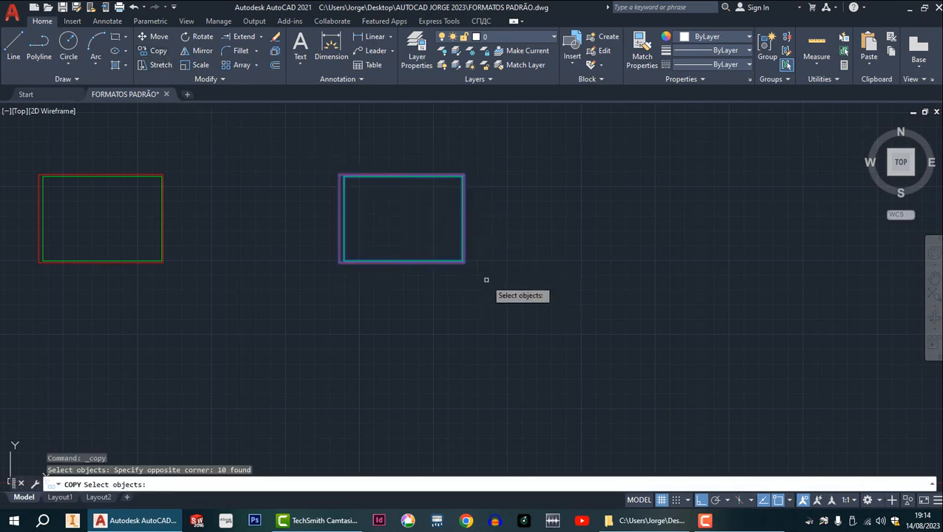
{"action": "key", "text": "Return"}
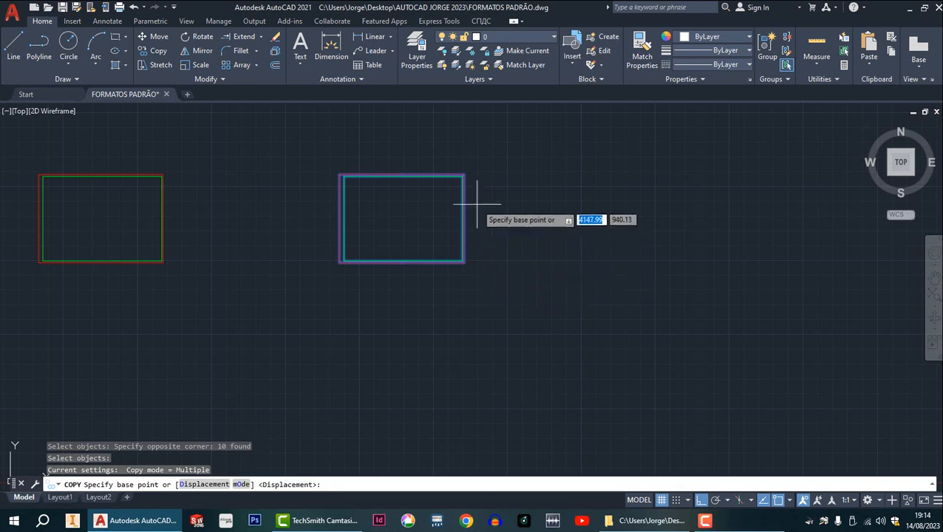
{"action": "scroll", "coordinate": [444, 166], "scroll_direction": "up", "scroll_amount": 5}
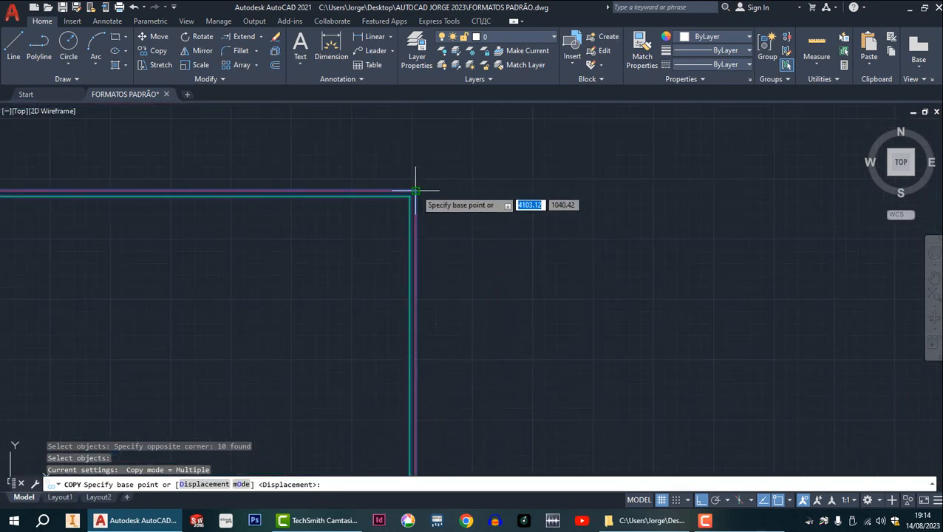
{"action": "left_click", "coordinate": [415, 191]}
{"action": "scroll", "coordinate": [418, 188], "scroll_direction": "down", "scroll_amount": 5}
{"action": "scroll", "coordinate": [437, 289], "scroll_direction": "up", "scroll_amount": 8}
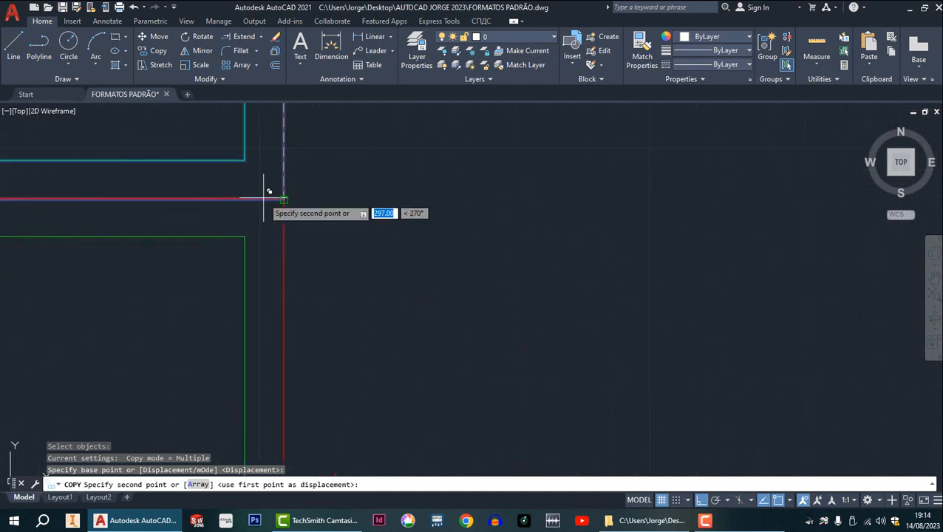
{"action": "left_click", "coordinate": [286, 198]}
{"action": "scroll", "coordinate": [313, 230], "scroll_direction": "down", "scroll_amount": 6}
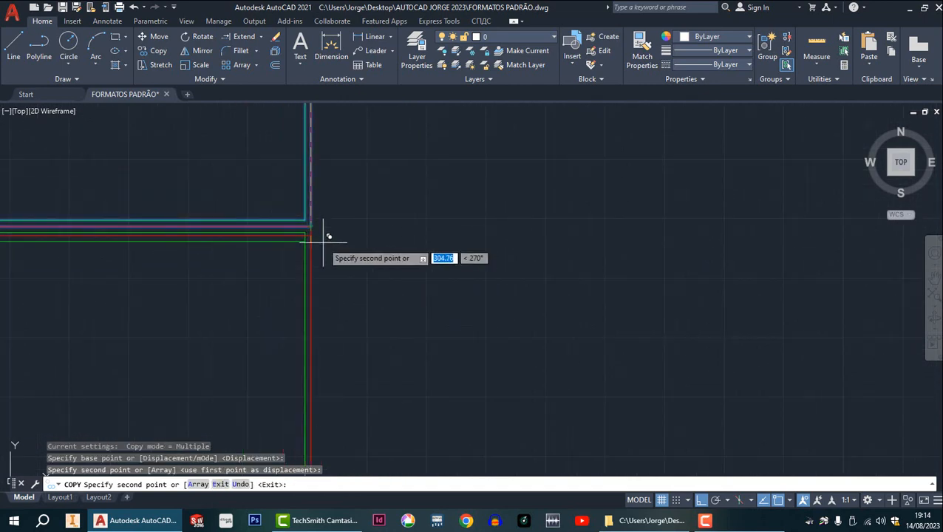
{"action": "key", "text": "Escape"}
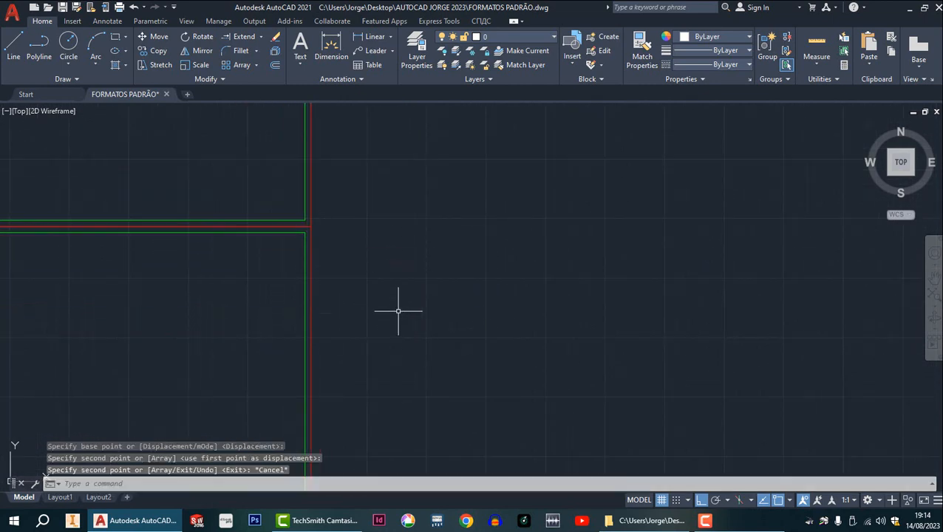
Erase the two horizontal inner margin lines above and below the joint between the stacked sheets.
{"action": "scroll", "coordinate": [400, 311], "scroll_direction": "down", "scroll_amount": 3}
{"action": "middle_click_drag", "start_coordinate": [400, 312], "coordinate": [432, 228]}
{"action": "scroll", "coordinate": [404, 238], "scroll_direction": "up", "scroll_amount": 3}
{"action": "scroll", "coordinate": [377, 252], "scroll_direction": "up", "scroll_amount": 4}
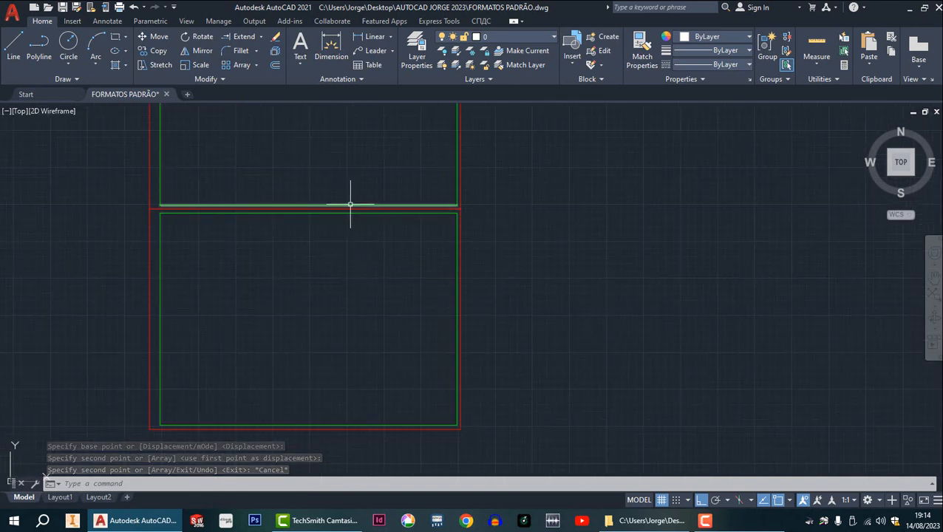
{"action": "left_click", "coordinate": [348, 204]}
{"action": "key", "text": "Delete"}
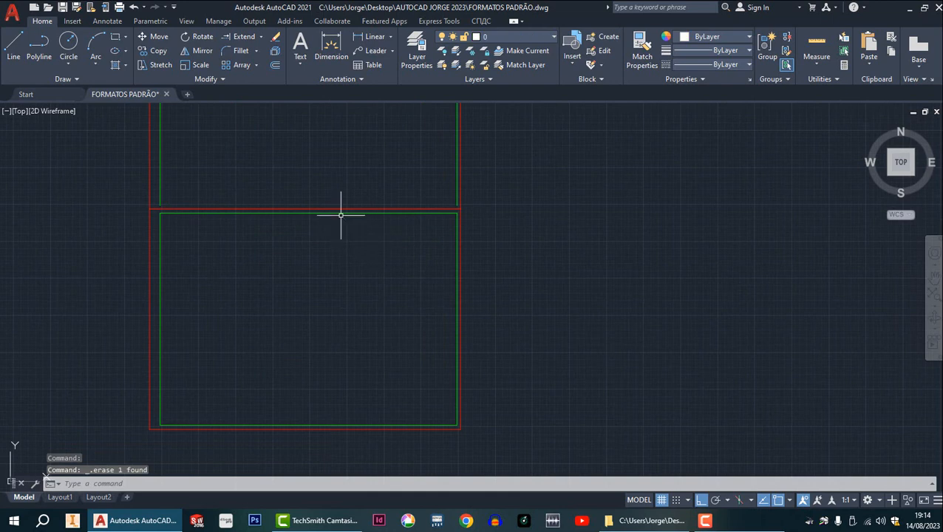
{"action": "left_click", "coordinate": [341, 213]}
{"action": "key", "text": "Delete"}
Erase the overlapping red outer border segments along the joint between the stacked sheets.
{"action": "left_click", "coordinate": [335, 210]}
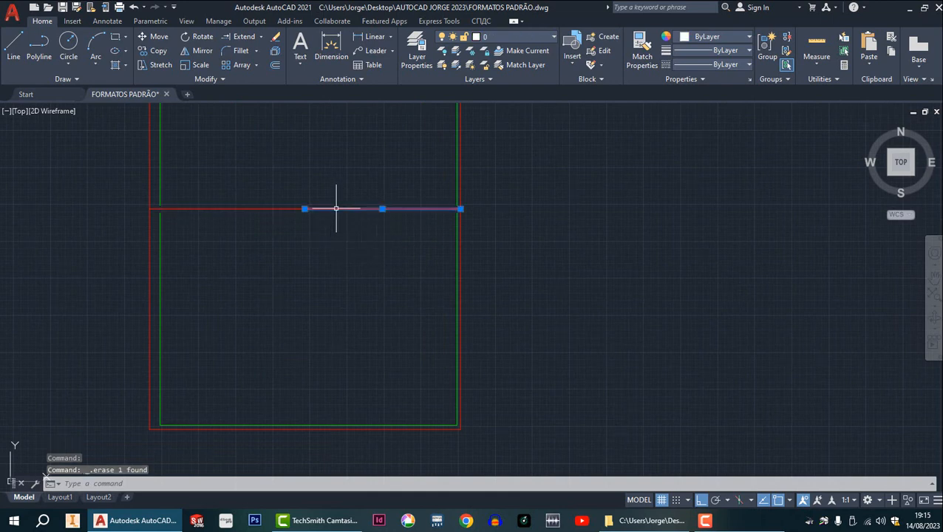
{"action": "key", "text": "Delete"}
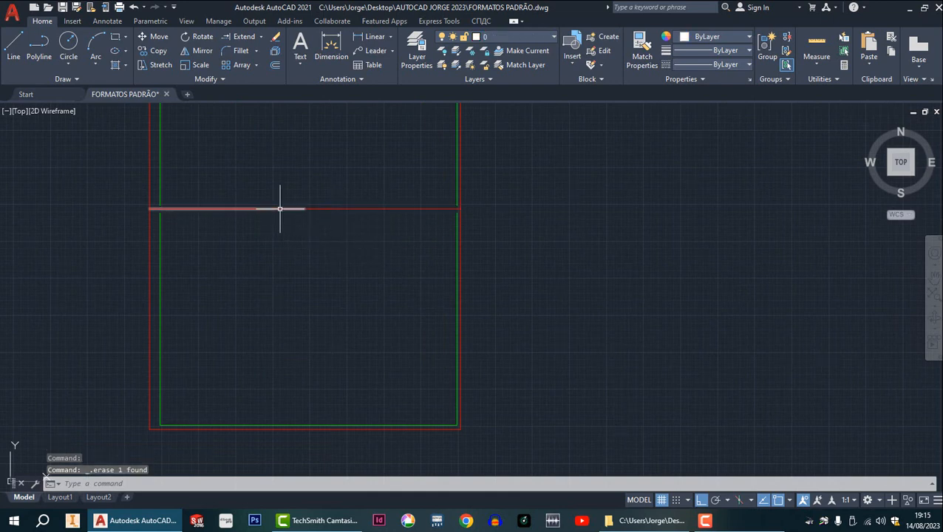
{"action": "left_click", "coordinate": [327, 209]}
{"action": "key", "text": "Delete"}
{"action": "left_click", "coordinate": [281, 209]}
{"action": "key", "text": "Escape"}
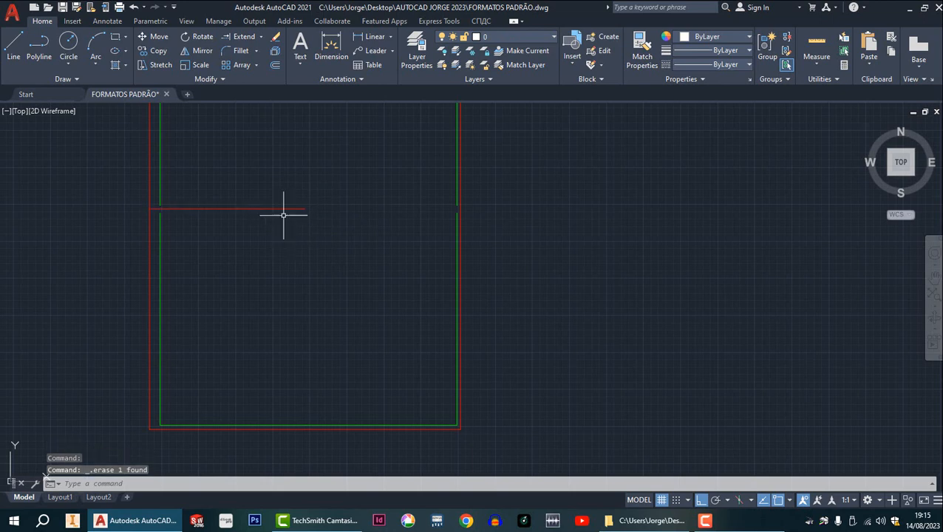
{"action": "left_click", "coordinate": [283, 210]}
{"action": "key", "text": "Delete"}
Erase the upper and lower left vertical inner margin lines of the stacked sheet.
{"action": "scroll", "coordinate": [287, 270], "scroll_direction": "up", "scroll_amount": 2}
{"action": "scroll", "coordinate": [286, 272], "scroll_direction": "down", "scroll_amount": 6}
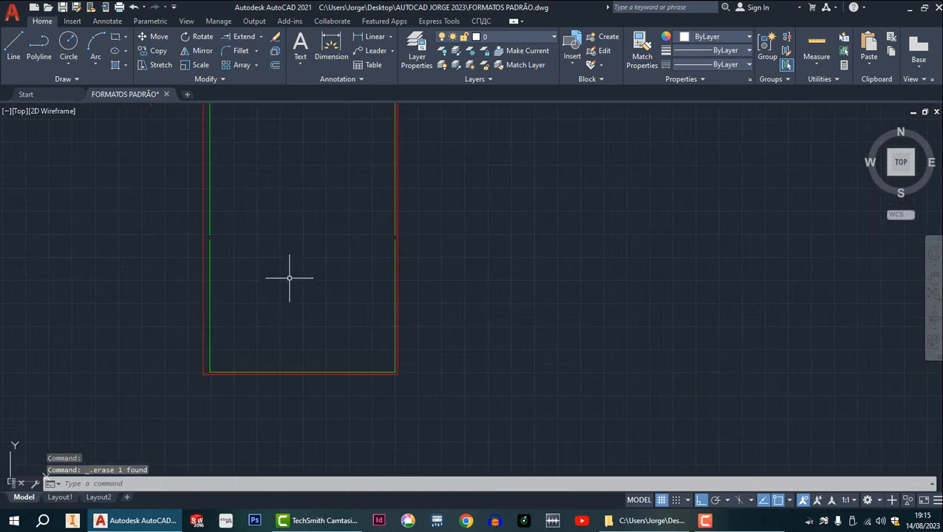
{"action": "scroll", "coordinate": [282, 247], "scroll_direction": "up", "scroll_amount": 4}
{"action": "scroll", "coordinate": [244, 177], "scroll_direction": "up", "scroll_amount": 2}
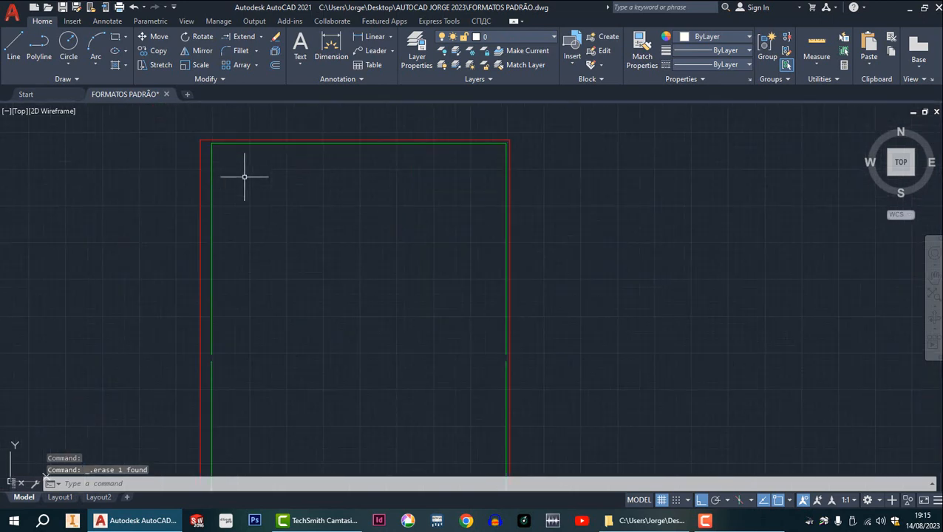
{"action": "left_click", "coordinate": [212, 193]}
{"action": "key", "text": "Delete"}
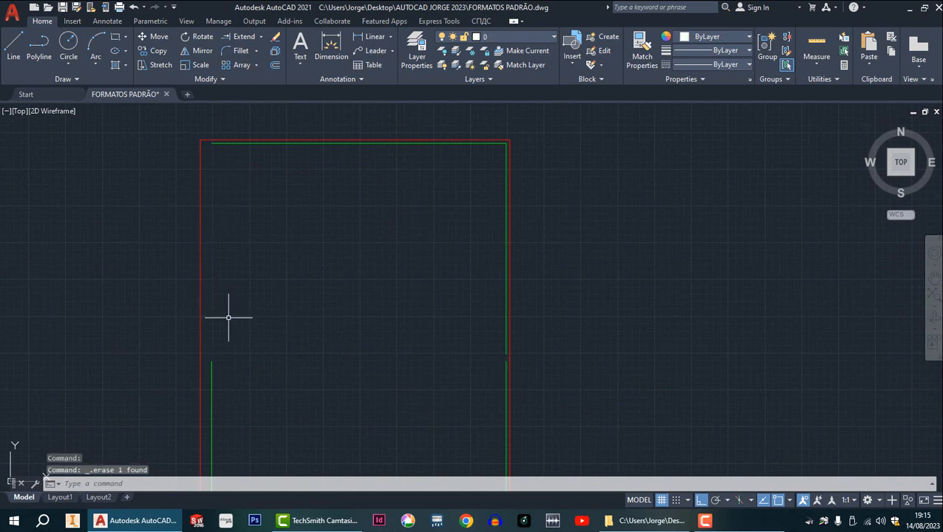
{"action": "left_click", "coordinate": [212, 383]}
{"action": "key", "text": "Delete"}
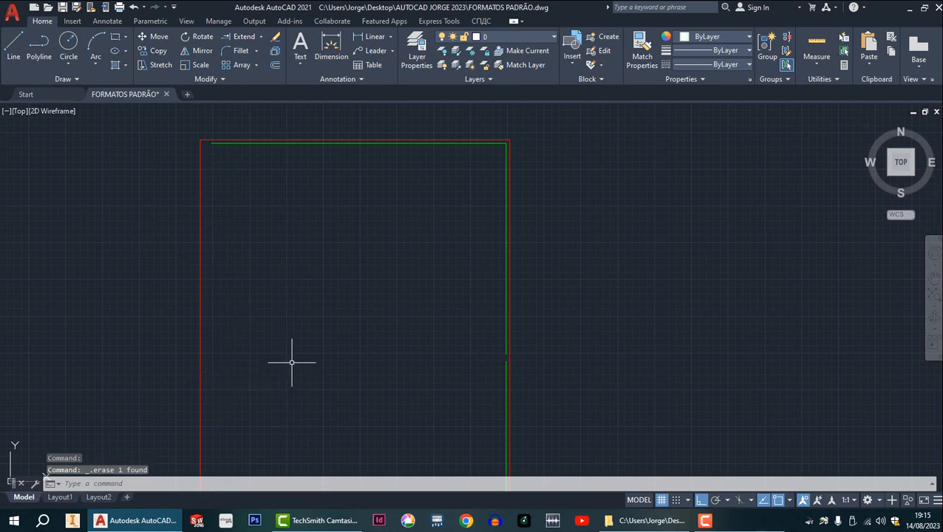
Erase the horizontal inner margin line along the top of the stacked sheet.
{"action": "scroll", "coordinate": [296, 355], "scroll_direction": "down", "scroll_amount": 5}
{"action": "scroll", "coordinate": [321, 301], "scroll_direction": "up", "scroll_amount": 6}
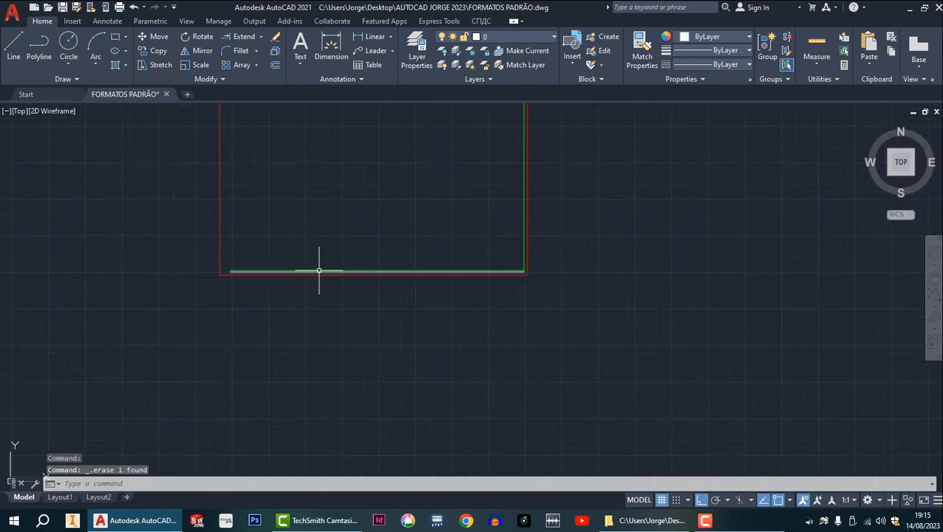
{"action": "scroll", "coordinate": [345, 350], "scroll_direction": "down", "scroll_amount": 4}
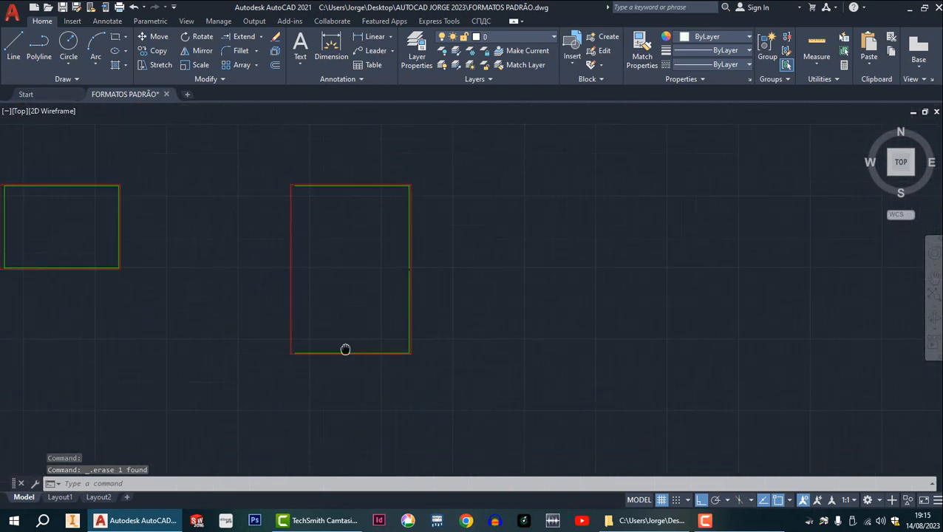
{"action": "scroll", "coordinate": [369, 194], "scroll_direction": "up", "scroll_amount": 4}
{"action": "left_click", "coordinate": [368, 188]}
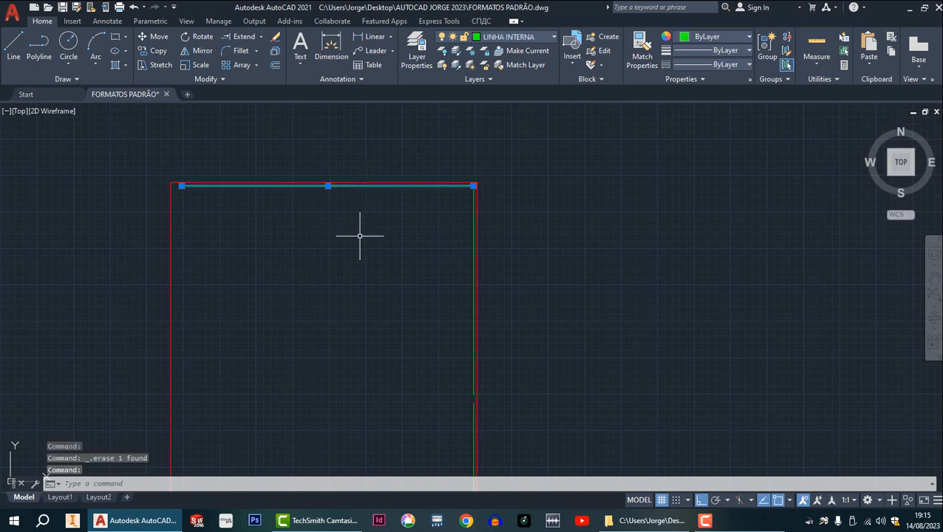
{"action": "key", "text": "Delete"}
Erase the right vertical inner margin line in the lower half of the stacked sheet.
{"action": "middle_click_drag", "start_coordinate": [485, 339], "coordinate": [405, 186]}
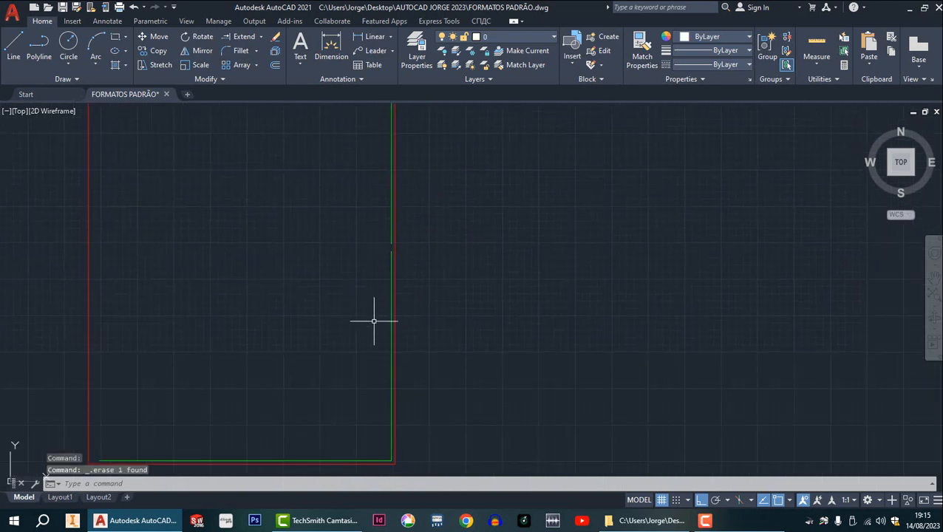
{"action": "scroll", "coordinate": [376, 263], "scroll_direction": "up", "scroll_amount": 5}
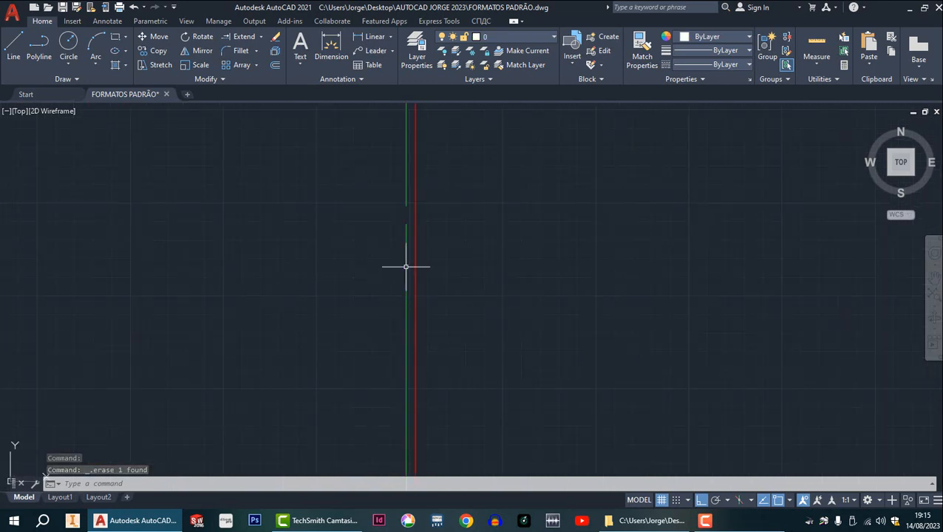
{"action": "left_click", "coordinate": [406, 263]}
{"action": "key", "text": "Delete"}
{"action": "scroll", "coordinate": [421, 307], "scroll_direction": "down", "scroll_amount": 5}
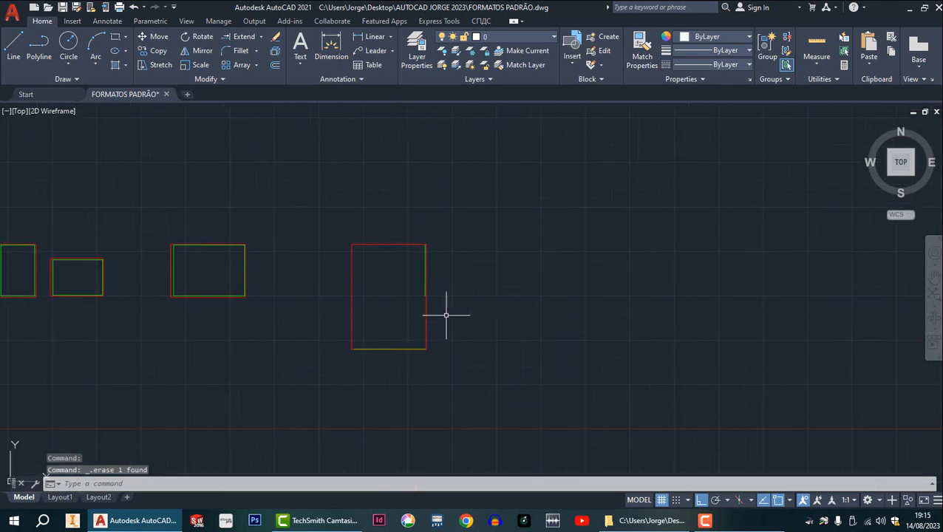
{"action": "scroll", "coordinate": [447, 316], "scroll_direction": "up", "scroll_amount": 2}
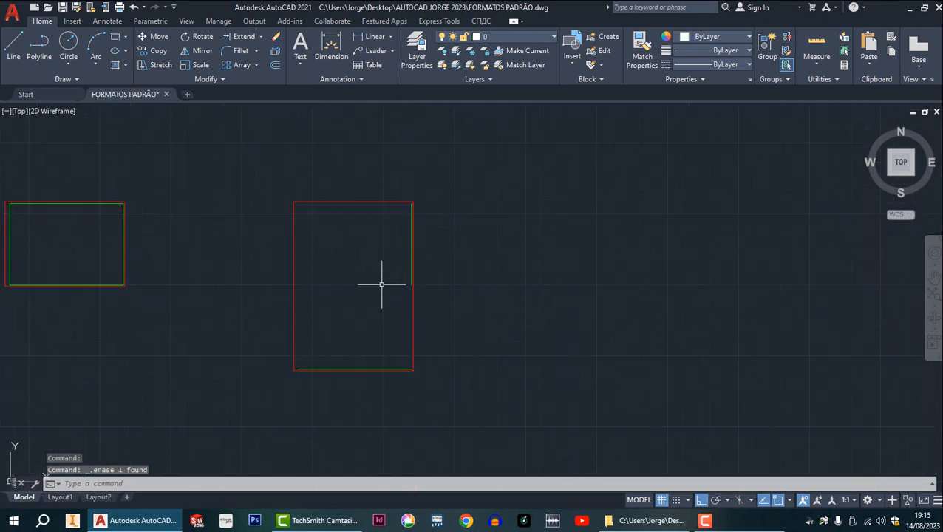
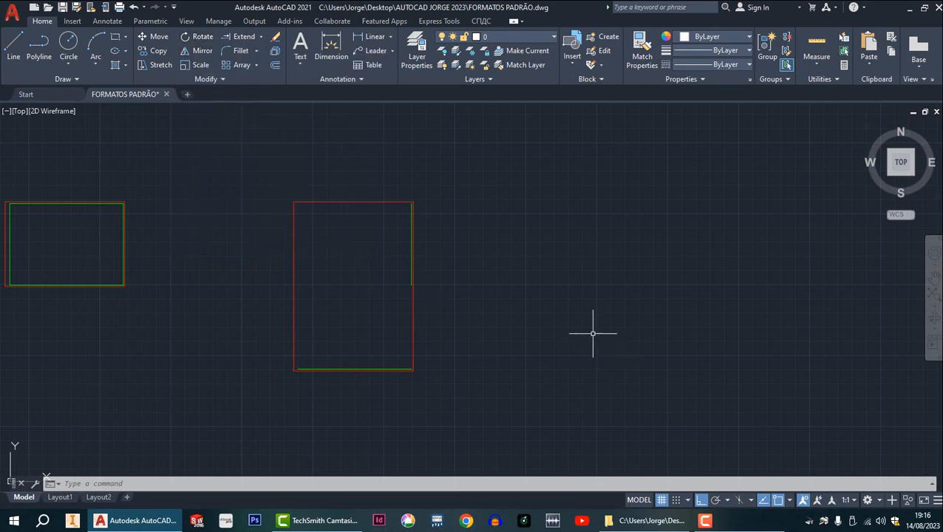
Rotate the whole stacked sheet 90° about a point near its centre so it lies in landscape orientation.
{"action": "left_click", "coordinate": [197, 37]}
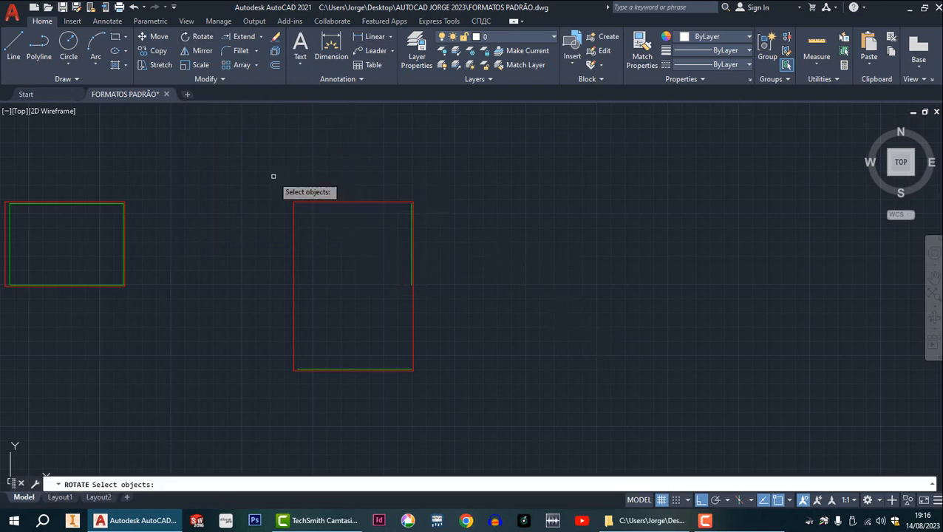
{"action": "left_click", "coordinate": [274, 176]}
{"action": "left_click", "coordinate": [434, 394]}
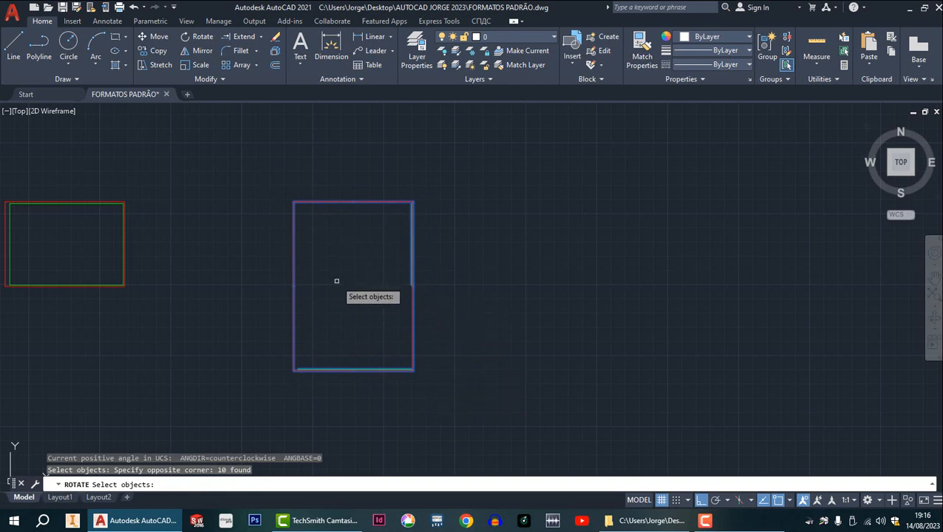
{"action": "key", "text": "Return"}
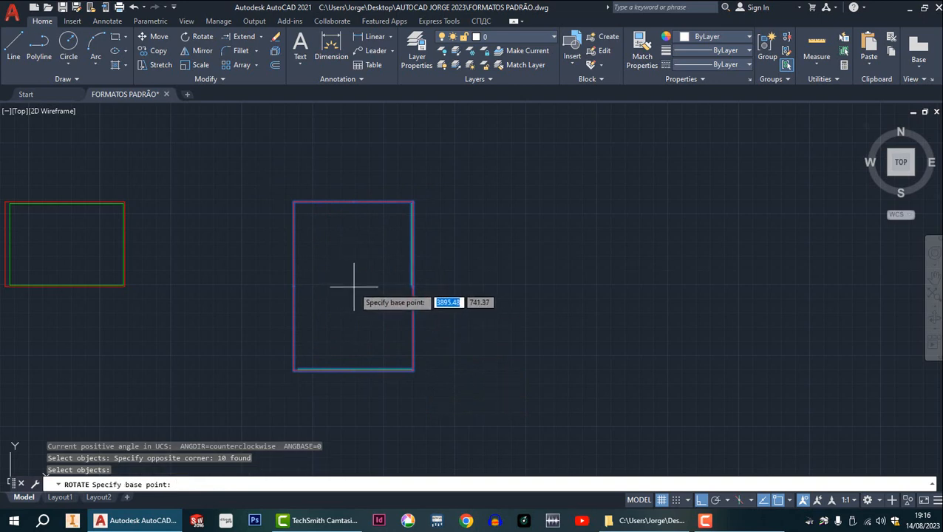
{"action": "left_click", "coordinate": [354, 284]}
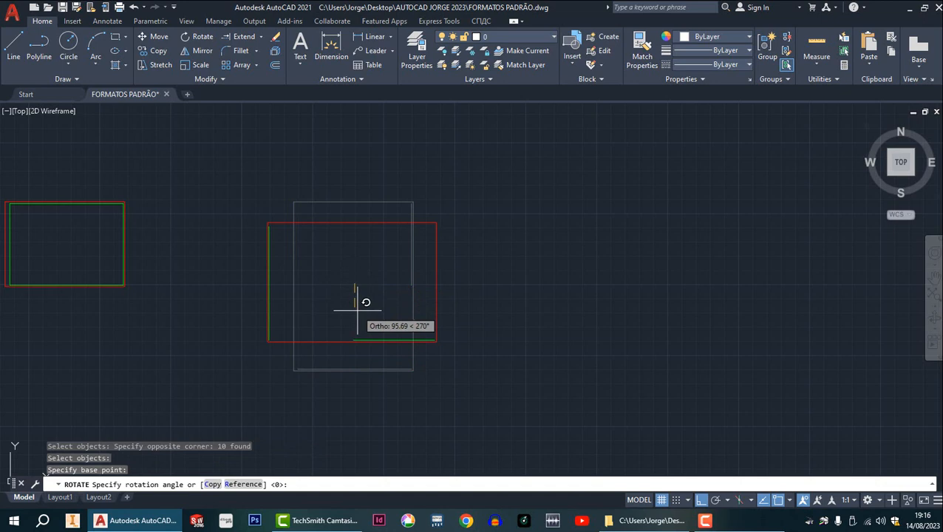
{"action": "key", "text": "F8"}
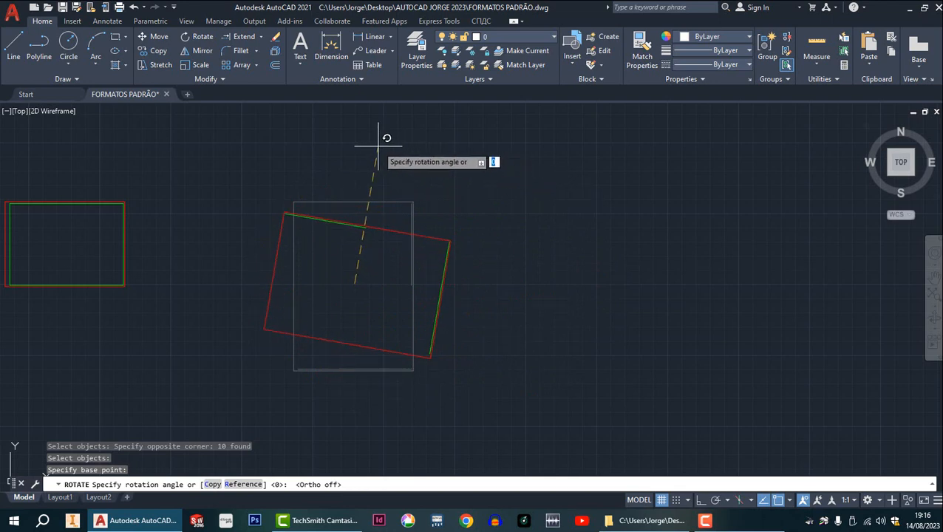
{"action": "key", "text": "F8"}
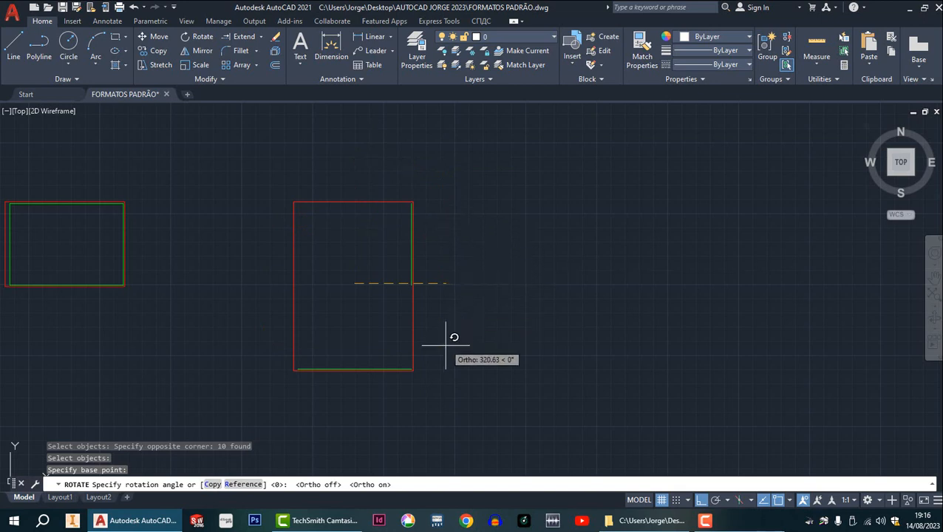
{"action": "left_click", "coordinate": [343, 164]}
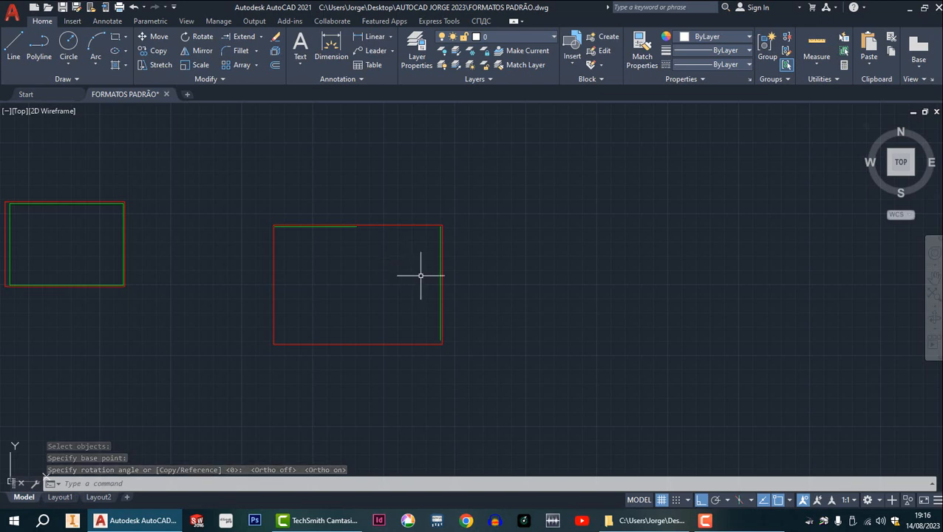
Extend the short green inner margin line along the sheet's upper edge to meet the right inner margin line.
{"action": "scroll", "coordinate": [423, 269], "scroll_direction": "up", "scroll_amount": 4}
{"action": "scroll", "coordinate": [417, 236], "scroll_direction": "down", "scroll_amount": 2}
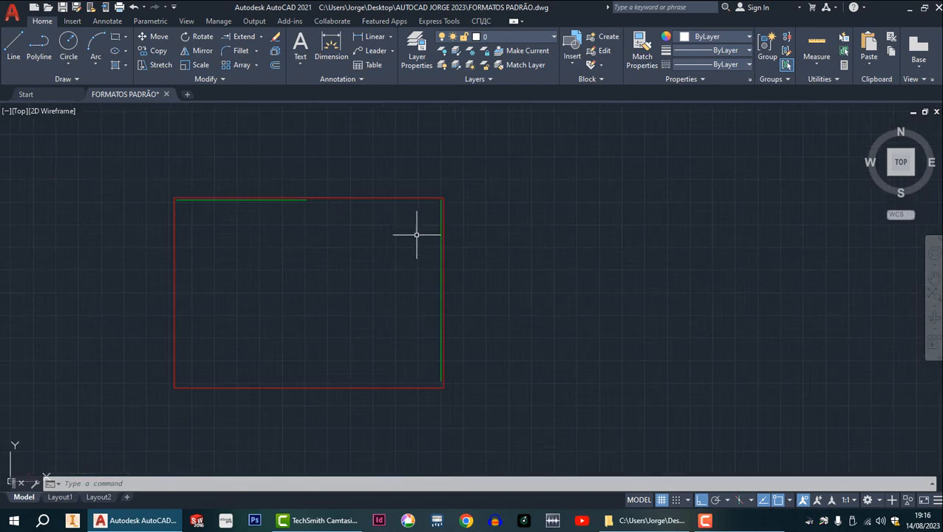
{"action": "left_click", "coordinate": [244, 37]}
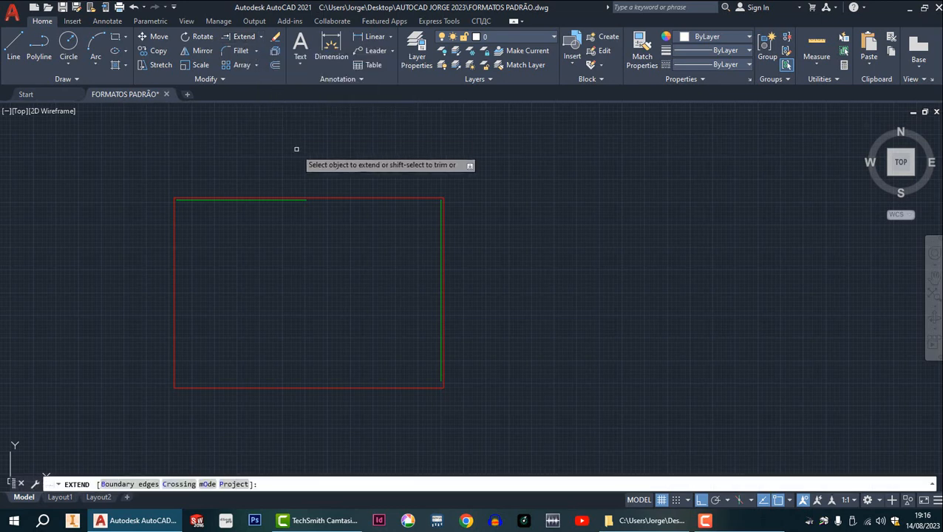
{"action": "scroll", "coordinate": [305, 200], "scroll_direction": "up", "scroll_amount": 5}
{"action": "left_click", "coordinate": [305, 200]}
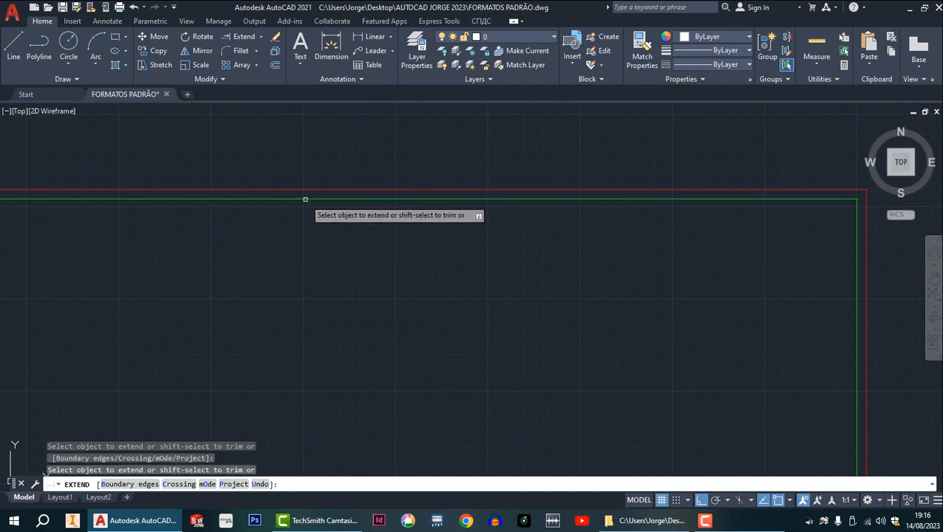
{"action": "scroll", "coordinate": [305, 199], "scroll_direction": "down", "scroll_amount": 5}
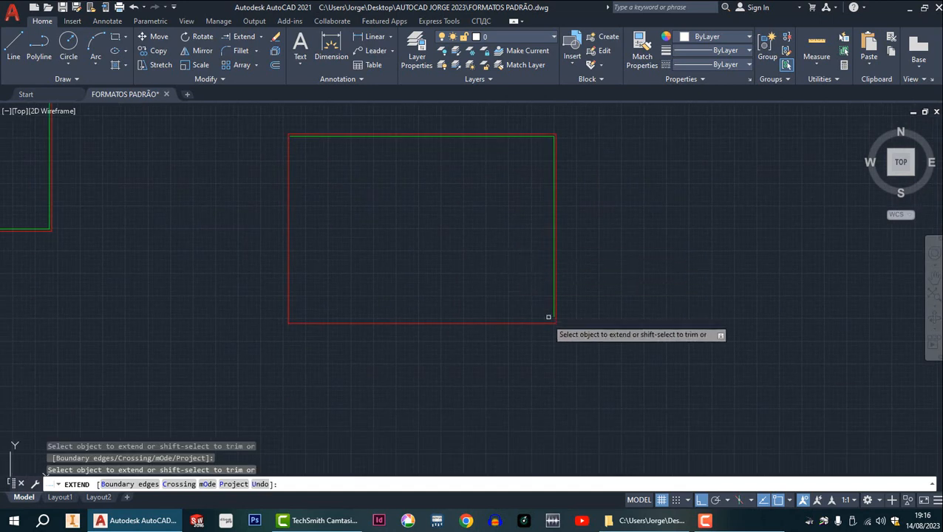
{"action": "key", "text": "Escape"}
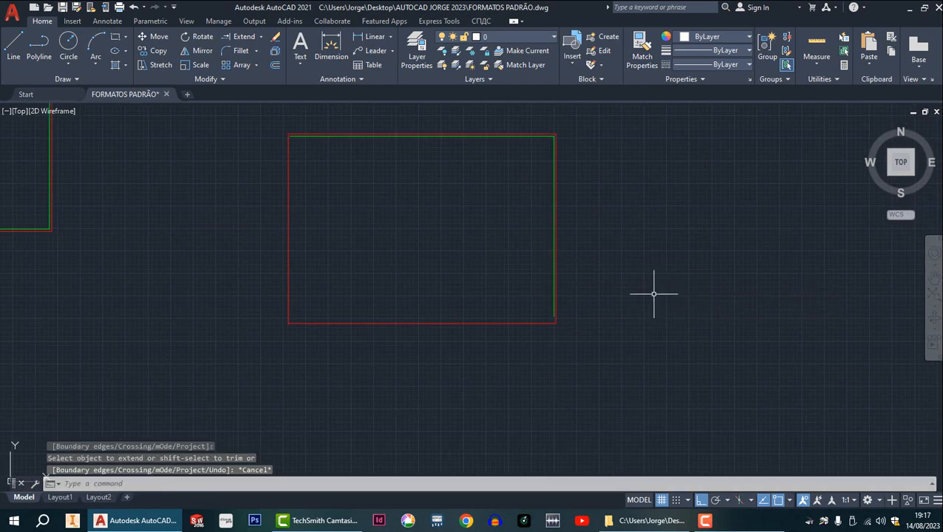
Offset the upper segment of the sheet's left outer border inward by 15.
{"action": "scroll", "coordinate": [418, 194], "scroll_direction": "up", "scroll_amount": 3}
{"action": "middle_click_drag", "start_coordinate": [418, 194], "coordinate": [418, 260]}
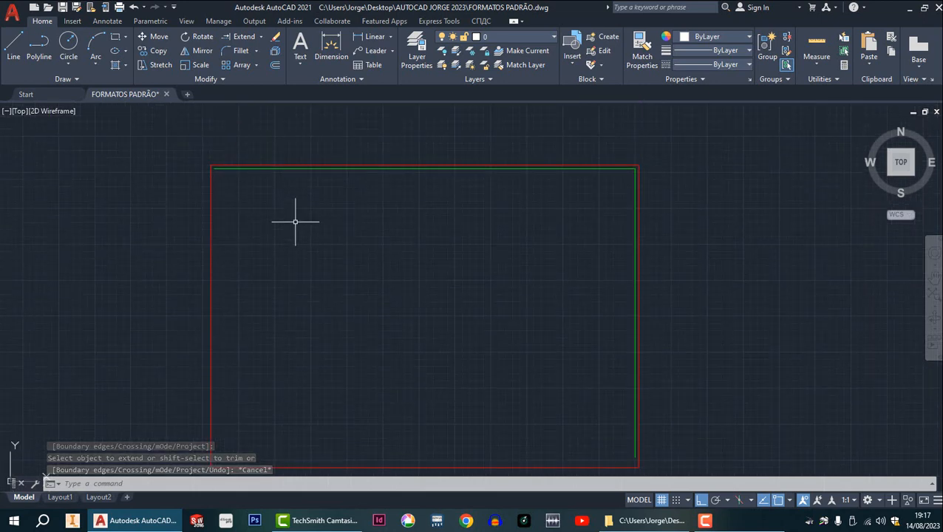
{"action": "left_click", "coordinate": [274, 65]}
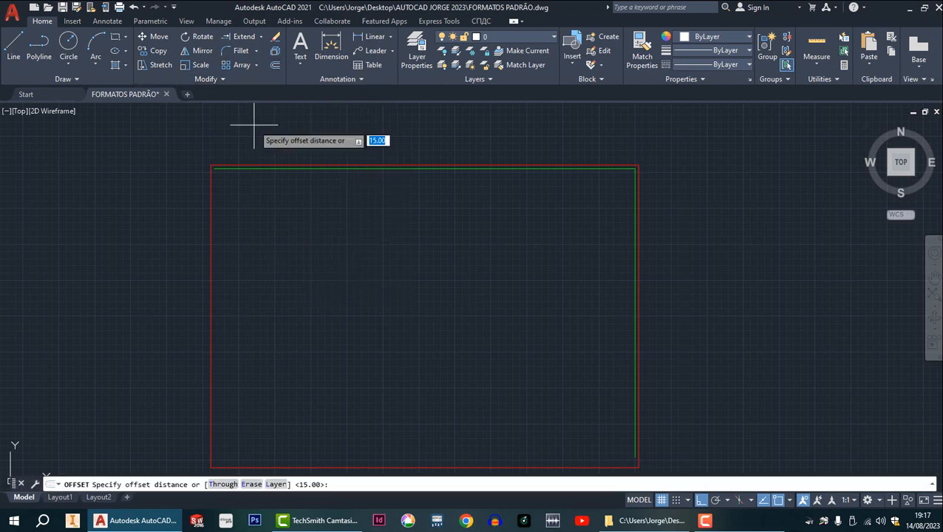
{"action": "key", "text": "Return"}
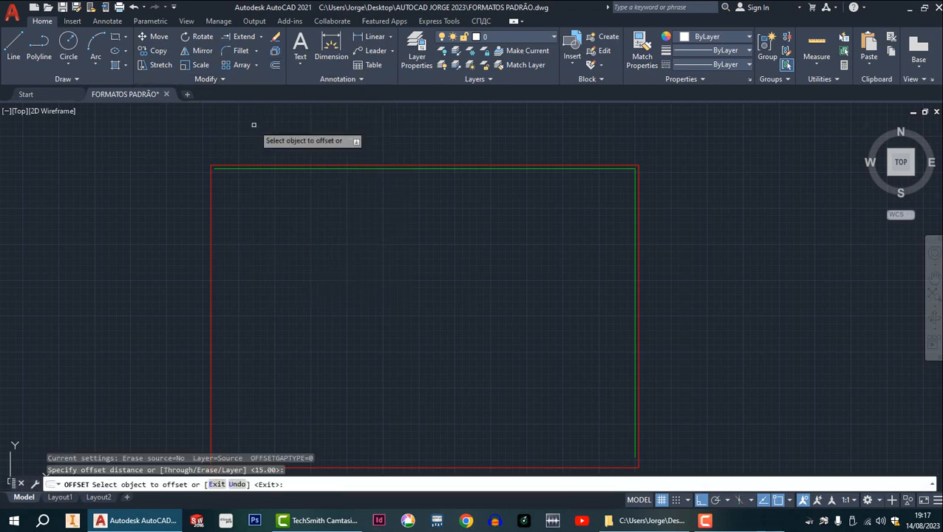
{"action": "left_click", "coordinate": [209, 236]}
{"action": "left_click", "coordinate": [268, 239]}
{"action": "scroll", "coordinate": [334, 278], "scroll_direction": "up", "scroll_amount": 2}
{"action": "middle_click_drag", "start_coordinate": [341, 273], "coordinate": [346, 125]}
{"action": "scroll", "coordinate": [362, 162], "scroll_direction": "down", "scroll_amount": 4}
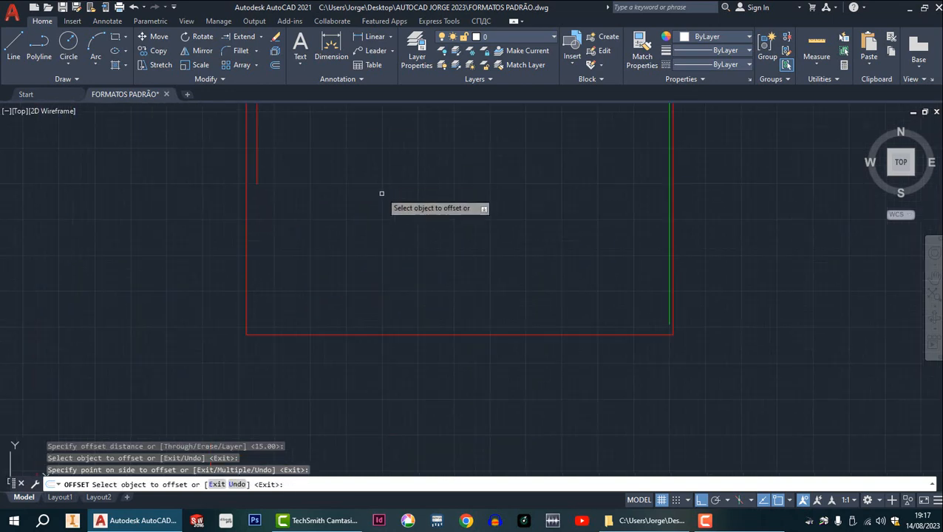
{"action": "key", "text": "Escape"}
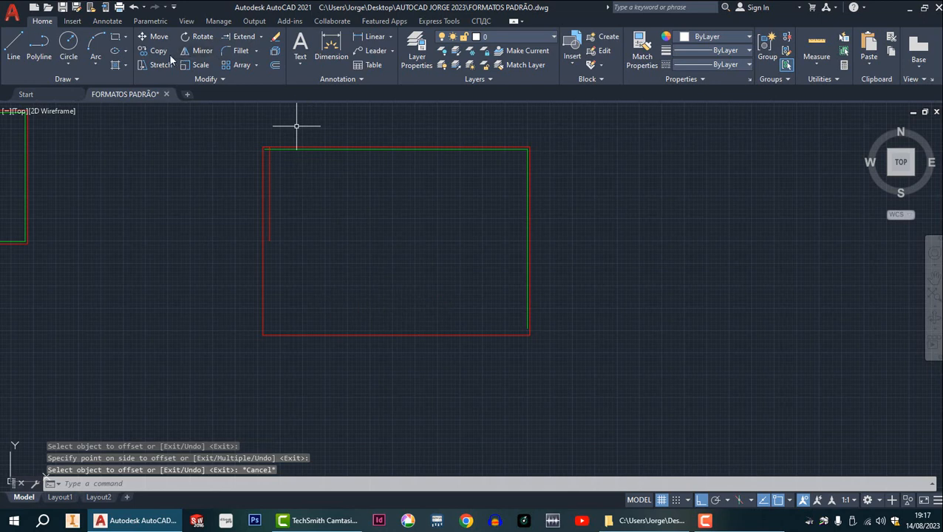
Offset the right-hand segment of the sheet's lower outer border inward by 5.
{"action": "left_click", "coordinate": [275, 66]}
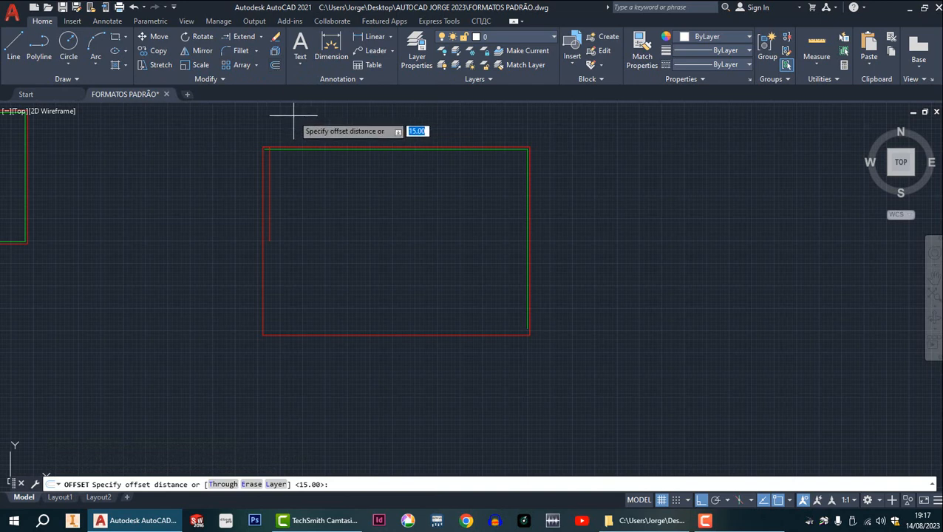
{"action": "key", "text": "Return"}
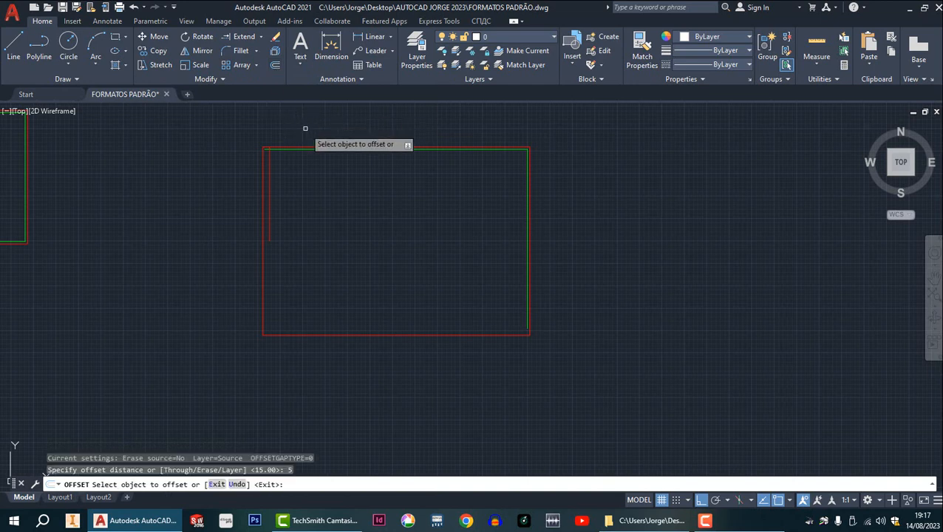
{"action": "left_click", "coordinate": [436, 336]}
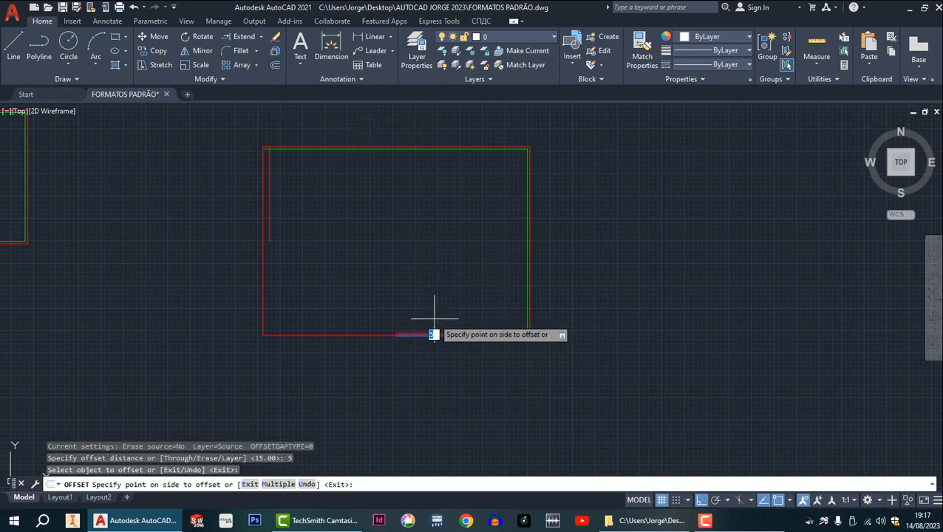
{"action": "left_click", "coordinate": [436, 316]}
{"action": "scroll", "coordinate": [538, 339], "scroll_direction": "down", "scroll_amount": 5}
{"action": "scroll", "coordinate": [537, 337], "scroll_direction": "up", "scroll_amount": 5}
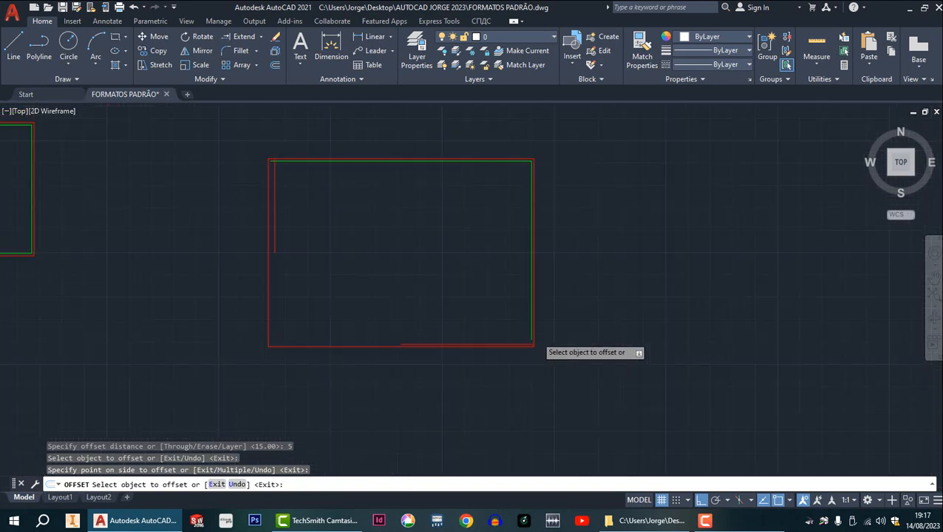
{"action": "key", "text": "Escape"}
Extend the green right inner margin line down to the offset line above the sheet's lower border.
{"action": "scroll", "coordinate": [551, 312], "scroll_direction": "down", "scroll_amount": 2}
{"action": "scroll", "coordinate": [546, 325], "scroll_direction": "up", "scroll_amount": 6}
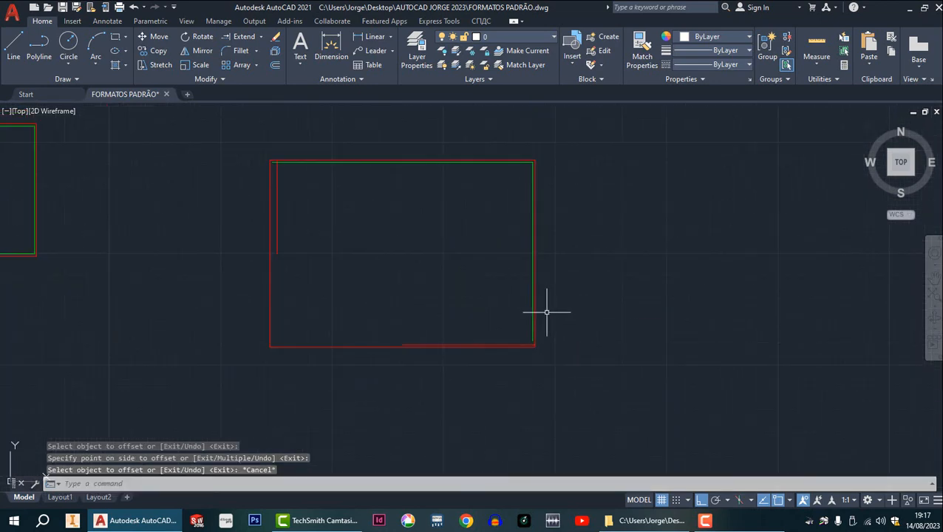
{"action": "scroll", "coordinate": [538, 355], "scroll_direction": "up", "scroll_amount": 5}
{"action": "scroll", "coordinate": [527, 312], "scroll_direction": "down", "scroll_amount": 4}
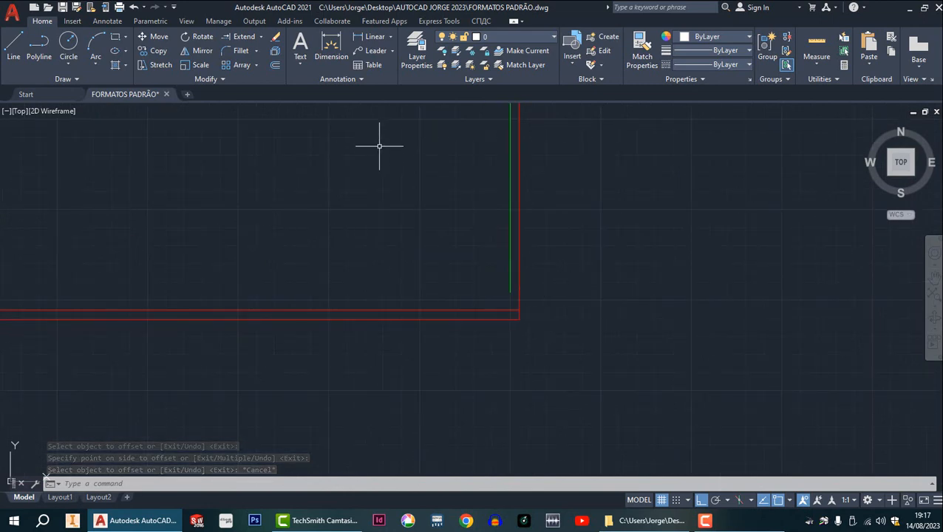
{"action": "left_click", "coordinate": [244, 37]}
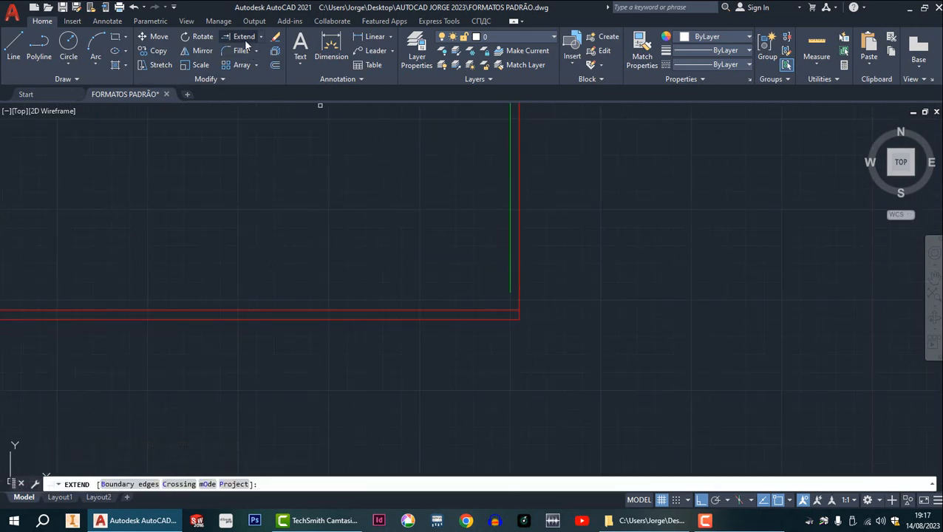
{"action": "left_click", "coordinate": [511, 291]}
{"action": "scroll", "coordinate": [520, 313], "scroll_direction": "down", "scroll_amount": 3}
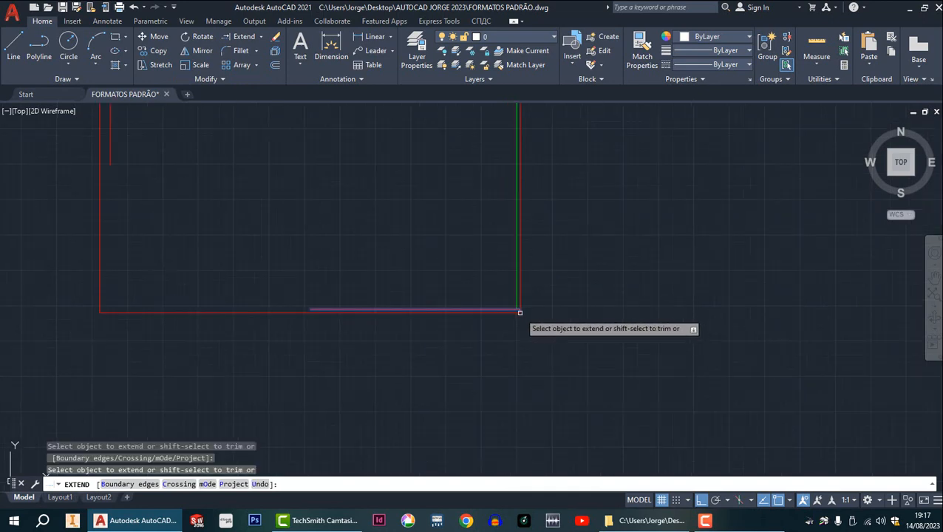
{"action": "scroll", "coordinate": [519, 312], "scroll_direction": "up", "scroll_amount": 5}
{"action": "middle_click_drag", "start_coordinate": [466, 315], "coordinate": [530, 293]}
{"action": "scroll", "coordinate": [527, 294], "scroll_direction": "down", "scroll_amount": 6}
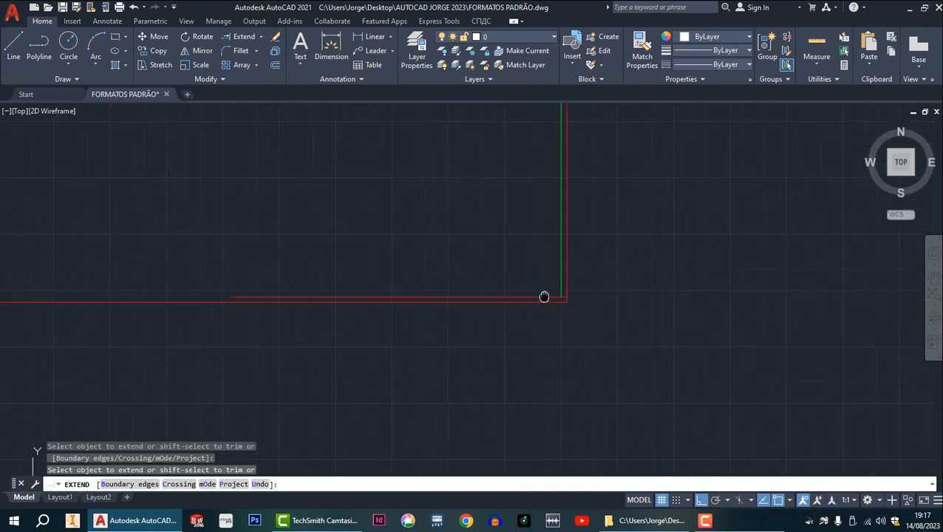
{"action": "scroll", "coordinate": [360, 214], "scroll_direction": "up", "scroll_amount": 4}
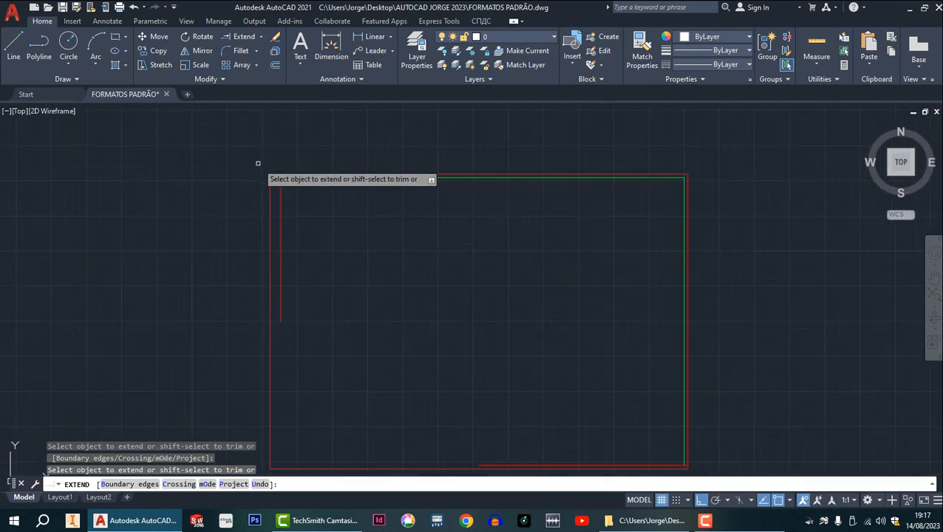
{"action": "scroll", "coordinate": [270, 172], "scroll_direction": "down", "scroll_amount": 2}
{"action": "scroll", "coordinate": [279, 179], "scroll_direction": "up", "scroll_amount": 2}
{"action": "key", "text": "Escape"}
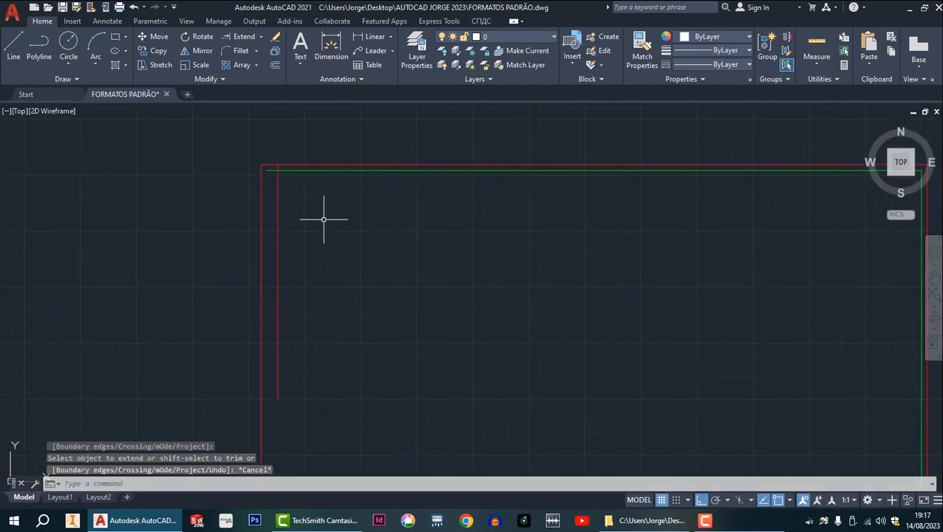
Fillet the offset left and lower margin lines with radius 0 to join them in a sharp lower-left corner.
{"action": "scroll", "coordinate": [322, 217], "scroll_direction": "down", "scroll_amount": 5}
{"action": "scroll", "coordinate": [377, 299], "scroll_direction": "up", "scroll_amount": 2}
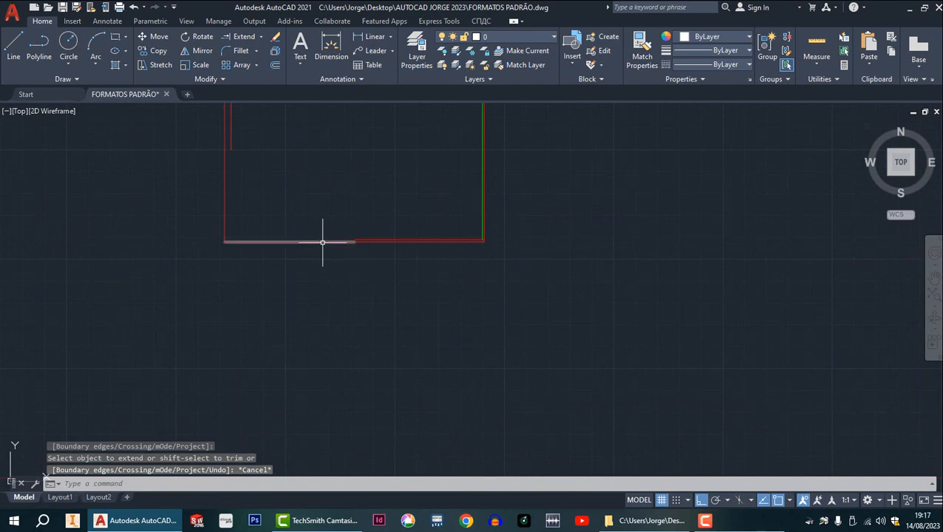
{"action": "middle_click_drag", "start_coordinate": [309, 234], "coordinate": [363, 313]}
{"action": "scroll", "coordinate": [349, 295], "scroll_direction": "down", "scroll_amount": 2}
{"action": "scroll", "coordinate": [344, 292], "scroll_direction": "up", "scroll_amount": 4}
{"action": "scroll", "coordinate": [341, 281], "scroll_direction": "up", "scroll_amount": 2}
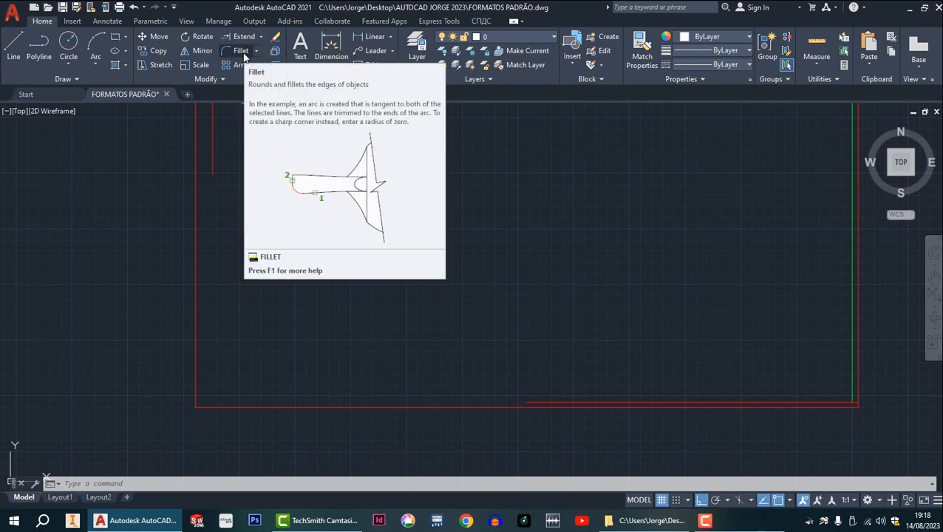
{"action": "left_click", "coordinate": [242, 53]}
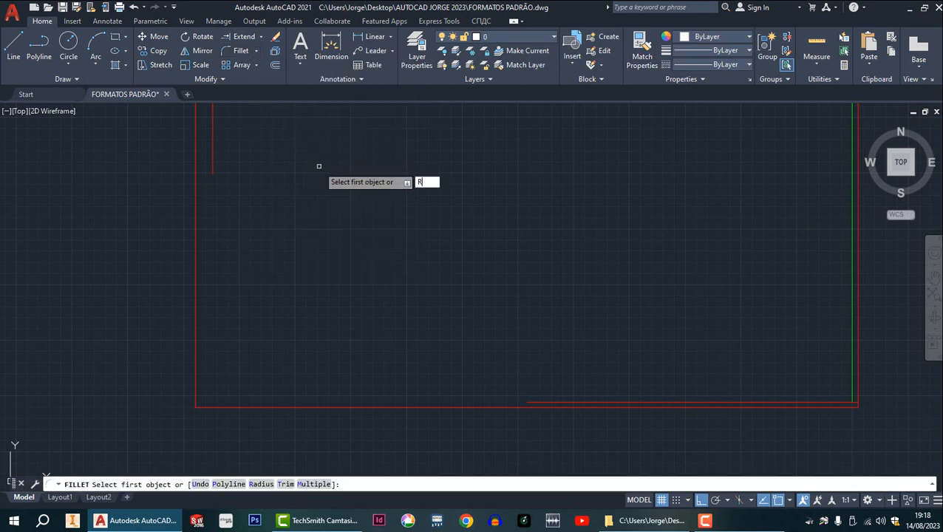
{"action": "key", "text": "Return"}
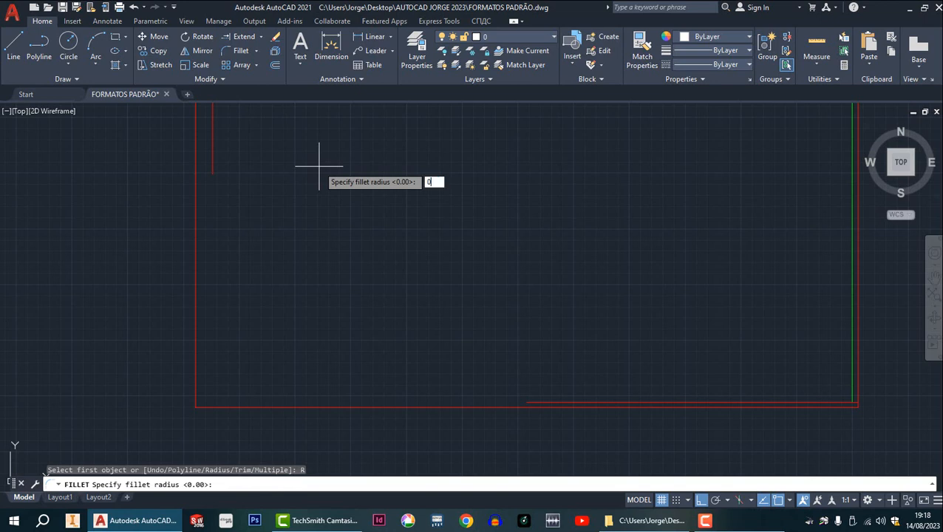
{"action": "type", "text": "0"}
{"action": "key", "text": "Return"}
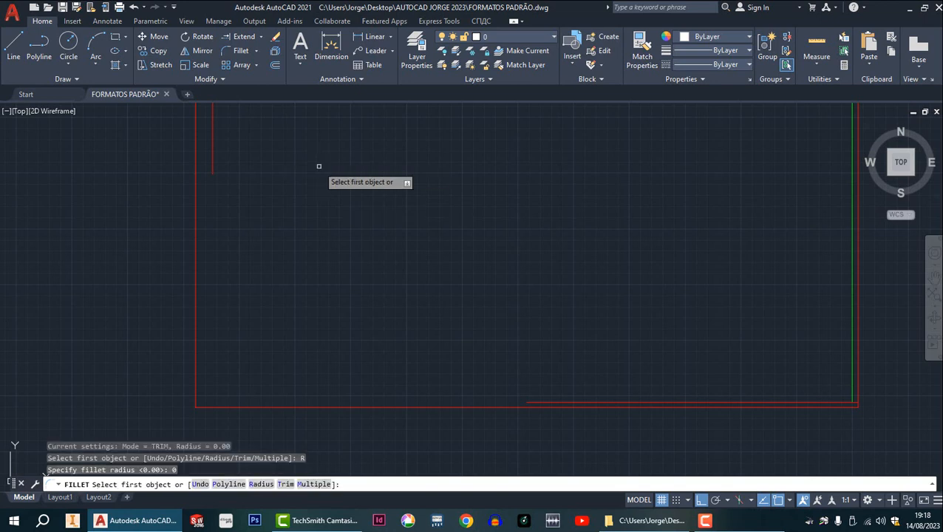
{"action": "left_click", "coordinate": [213, 168]}
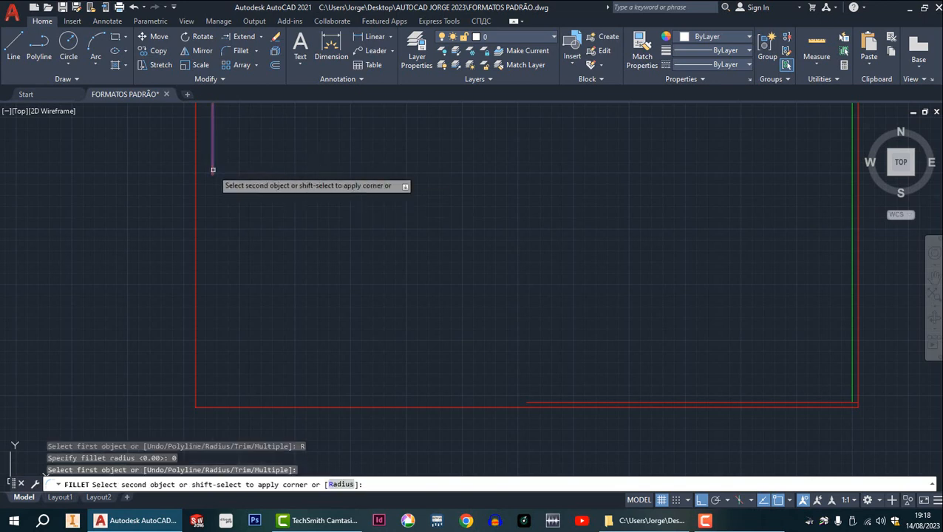
{"action": "left_click", "coordinate": [532, 403]}
{"action": "scroll", "coordinate": [421, 362], "scroll_direction": "down", "scroll_amount": 4}
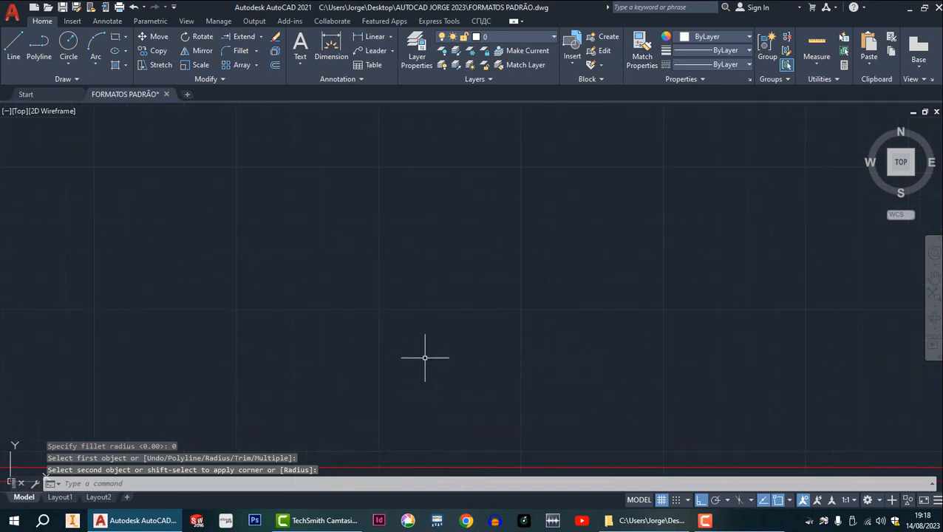
Trim the overhanging ends of the green upper margin line and the left inner margin line at the sheet's upper-left corner.
{"action": "scroll", "coordinate": [342, 231], "scroll_direction": "up", "scroll_amount": 5}
{"action": "middle_click_drag", "start_coordinate": [358, 164], "coordinate": [362, 274]}
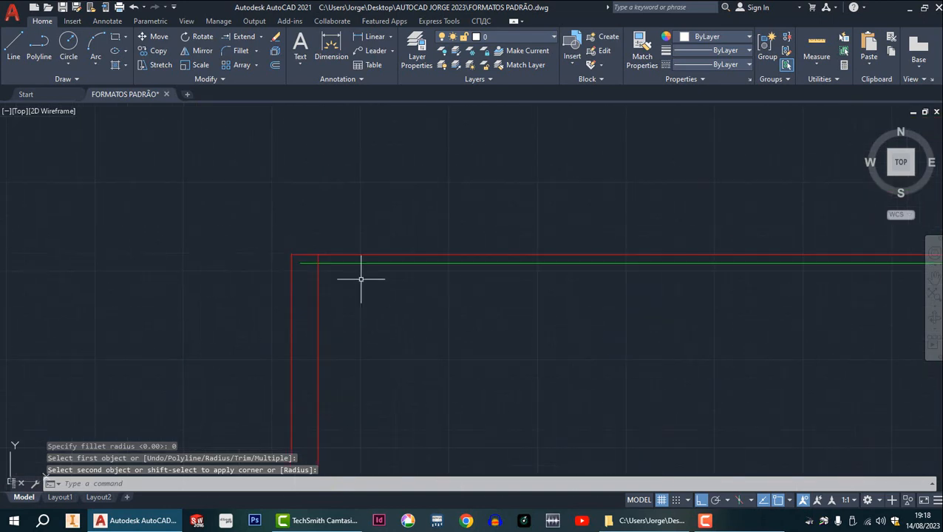
{"action": "key", "text": "Escape"}
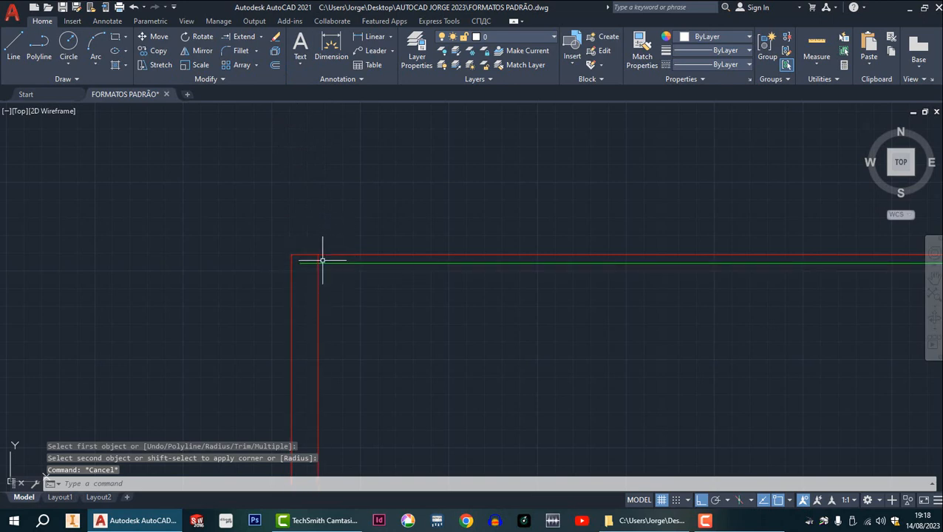
{"action": "scroll", "coordinate": [320, 257], "scroll_direction": "up", "scroll_amount": 2}
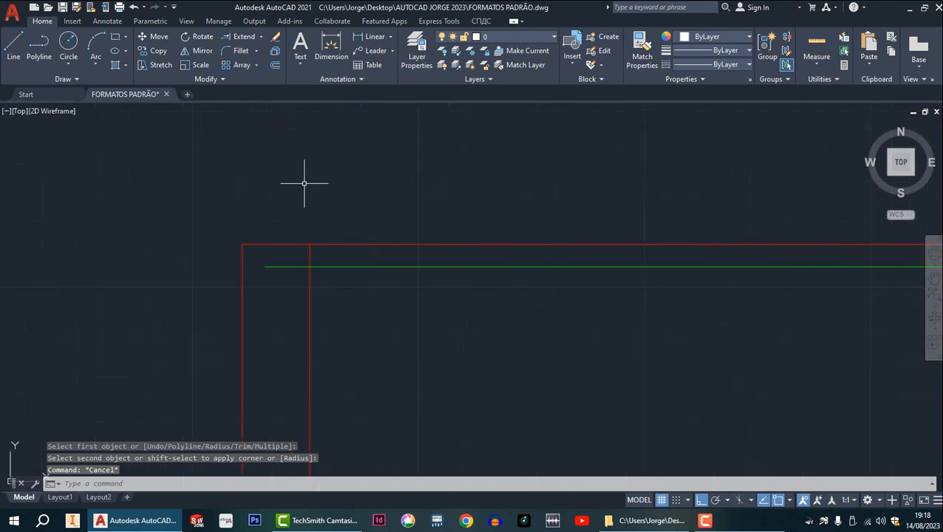
{"action": "left_click", "coordinate": [261, 37]}
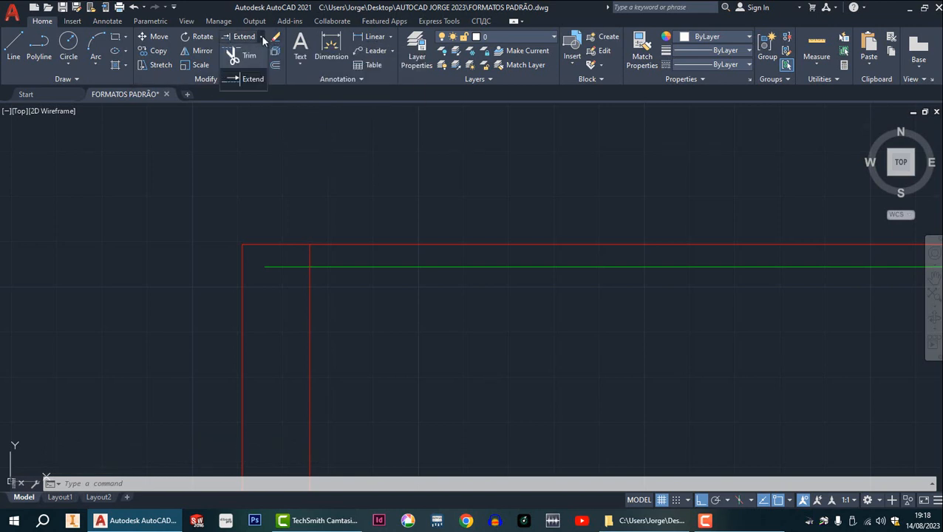
{"action": "left_click", "coordinate": [250, 57]}
{"action": "scroll", "coordinate": [277, 232], "scroll_direction": "up", "scroll_amount": 5}
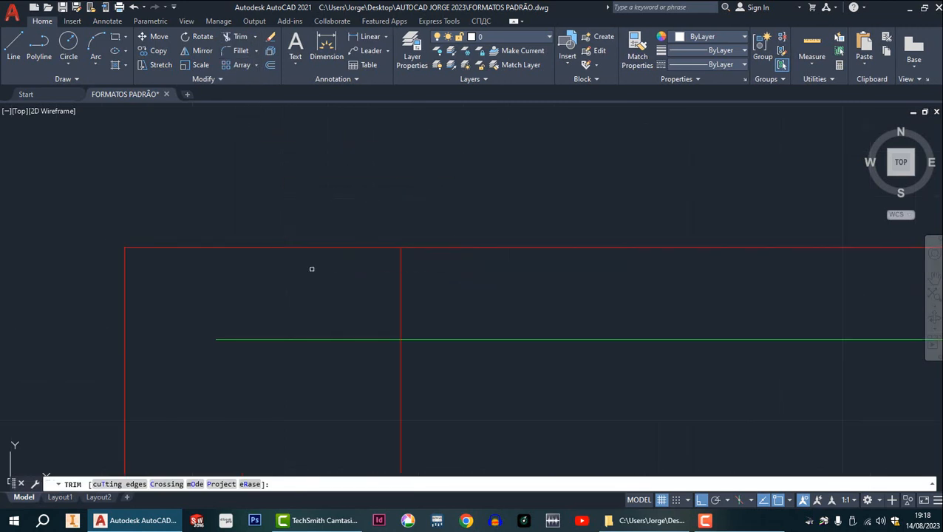
{"action": "mouse_move", "coordinate": [459, 306]}
{"action": "left_mouse_down"}
{"action": "mouse_move", "coordinate": [341, 327]}
{"action": "mouse_move", "coordinate": [337, 358]}
{"action": "left_mouse_up"}
{"action": "middle_click_drag", "start_coordinate": [355, 329], "coordinate": [404, 344]}
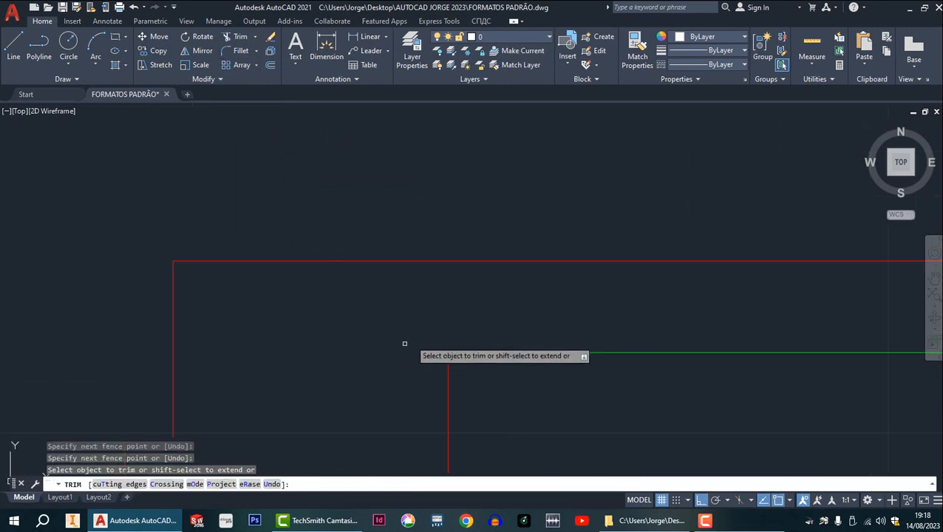
Trim the end of the lower inner margin line that extends past the green right margin line at the lower-right corner.
{"action": "scroll", "coordinate": [482, 325], "scroll_direction": "down", "scroll_amount": 5}
{"action": "scroll", "coordinate": [578, 334], "scroll_direction": "down", "scroll_amount": 2}
{"action": "middle_click_drag", "start_coordinate": [578, 333], "coordinate": [45, 149]}
{"action": "scroll", "coordinate": [554, 271], "scroll_direction": "up", "scroll_amount": 6}
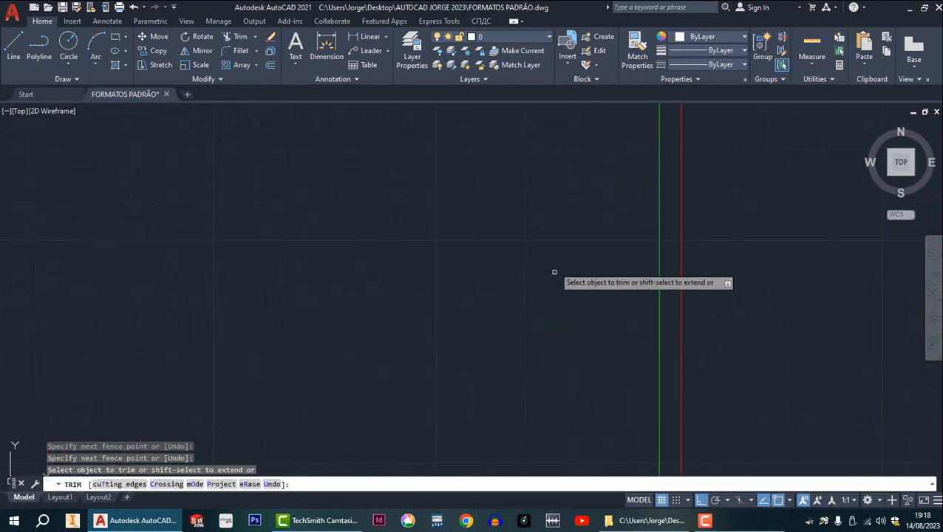
{"action": "middle_click_drag", "start_coordinate": [556, 298], "coordinate": [348, 49]}
{"action": "scroll", "coordinate": [442, 296], "scroll_direction": "down", "scroll_amount": 5}
{"action": "scroll", "coordinate": [449, 387], "scroll_direction": "up", "scroll_amount": 5}
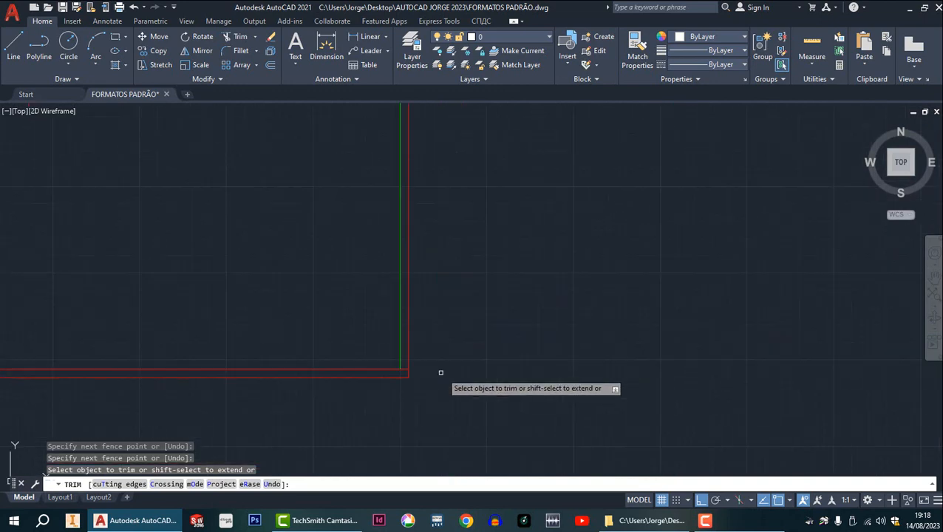
{"action": "mouse_move", "coordinate": [352, 351]}
{"action": "left_mouse_down"}
{"action": "mouse_move", "coordinate": [351, 365]}
{"action": "mouse_move", "coordinate": [373, 376]}
{"action": "left_mouse_up"}
{"action": "scroll", "coordinate": [381, 370], "scroll_direction": "down", "scroll_amount": 5}
{"action": "scroll", "coordinate": [344, 339], "scroll_direction": "up", "scroll_amount": 3}
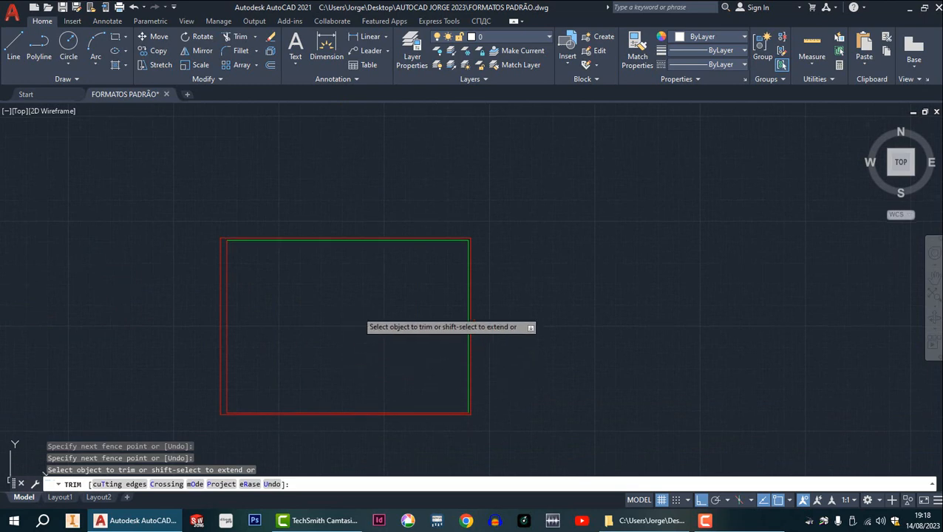
{"action": "key", "text": "Escape"}
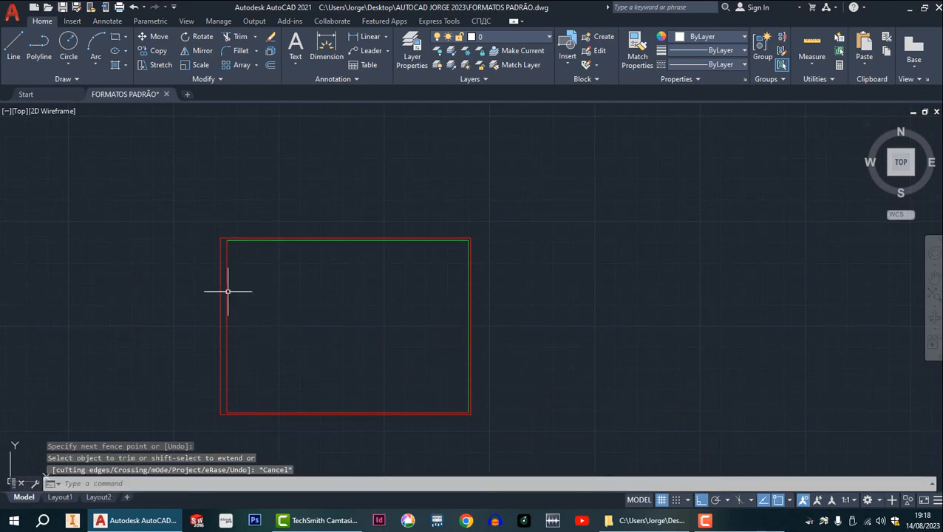
Assign the sheet's left and lower inner margin lines to the LINHA INTERNA layer.
{"action": "left_click", "coordinate": [228, 292]}
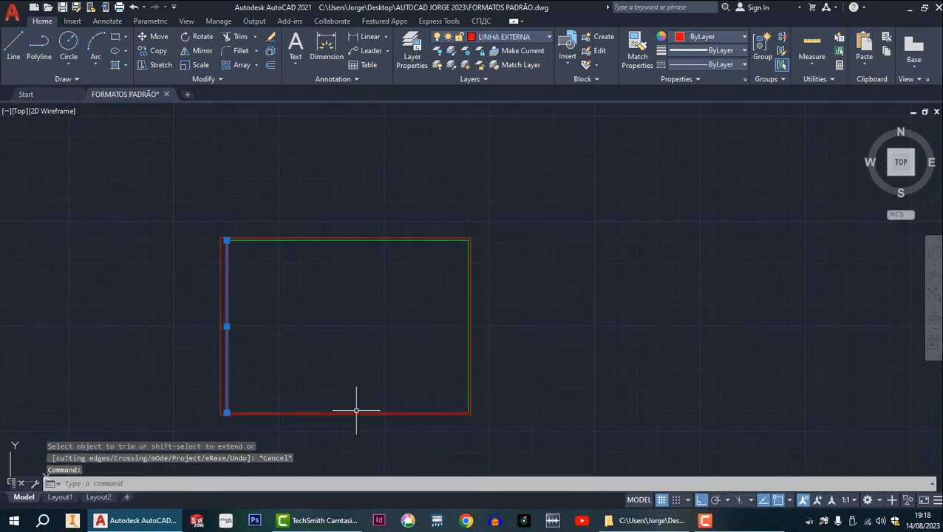
{"action": "scroll", "coordinate": [355, 410], "scroll_direction": "up", "scroll_amount": 5}
{"action": "left_click", "coordinate": [372, 386]}
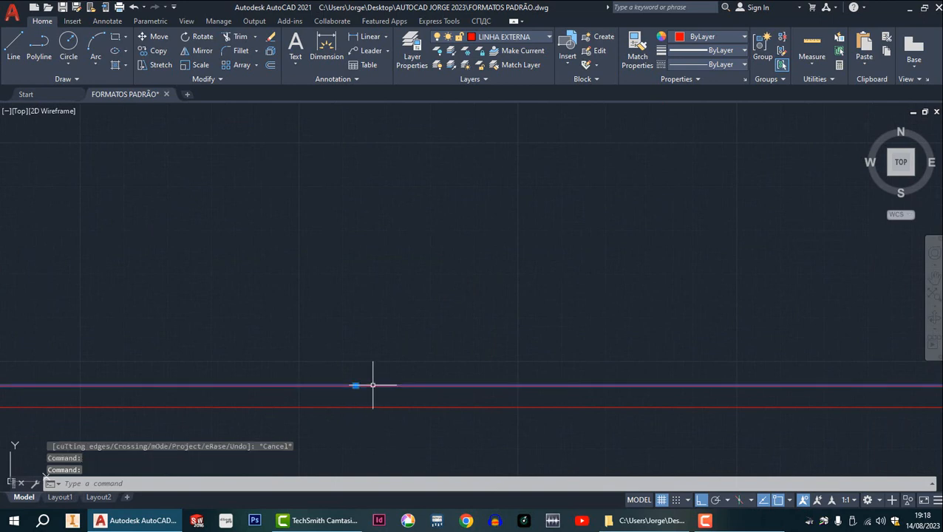
{"action": "left_click", "coordinate": [549, 37]}
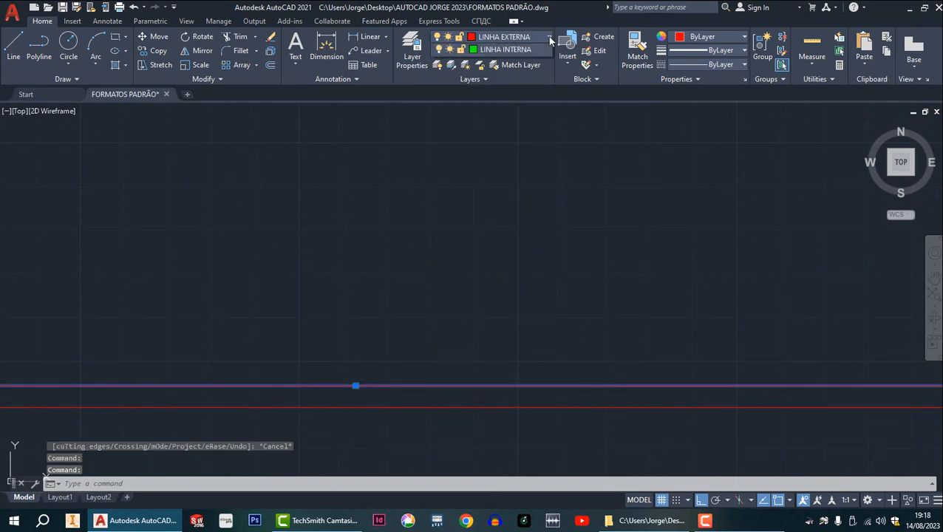
{"action": "left_click", "coordinate": [500, 76]}
{"action": "scroll", "coordinate": [461, 129], "scroll_direction": "down", "scroll_amount": 5}
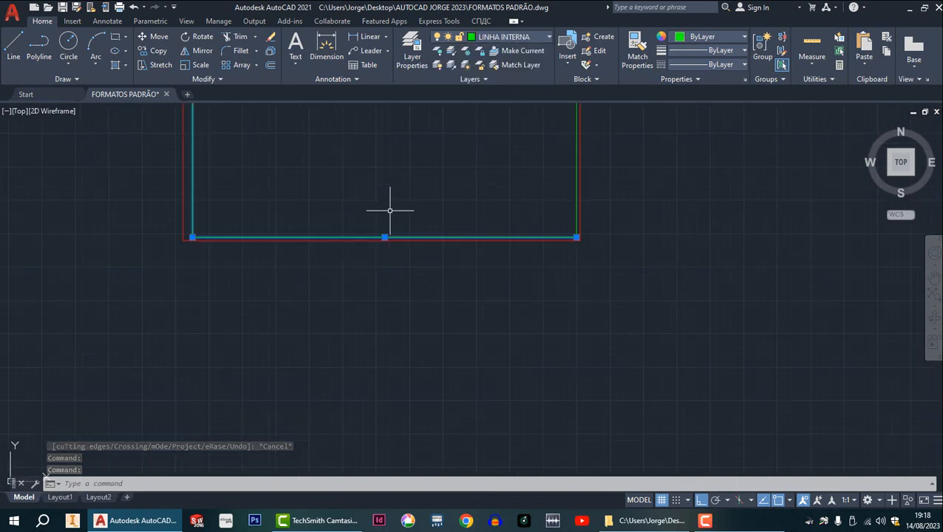
{"action": "key", "text": "Escape"}
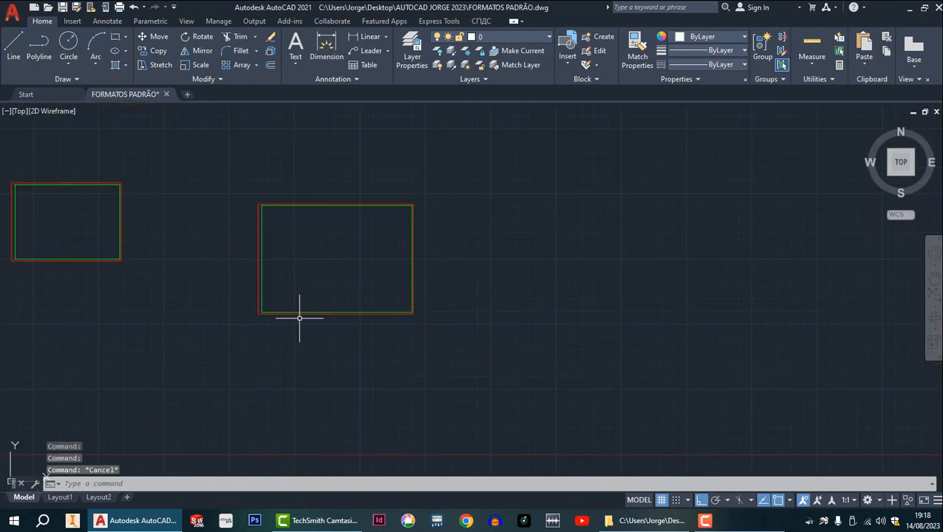
Examine the row of sheet formats, comparing their sizes, outer borders and inner margins.
{"action": "scroll", "coordinate": [299, 316], "scroll_direction": "down", "scroll_amount": 6}
{"action": "scroll", "coordinate": [253, 246], "scroll_direction": "up", "scroll_amount": 6}
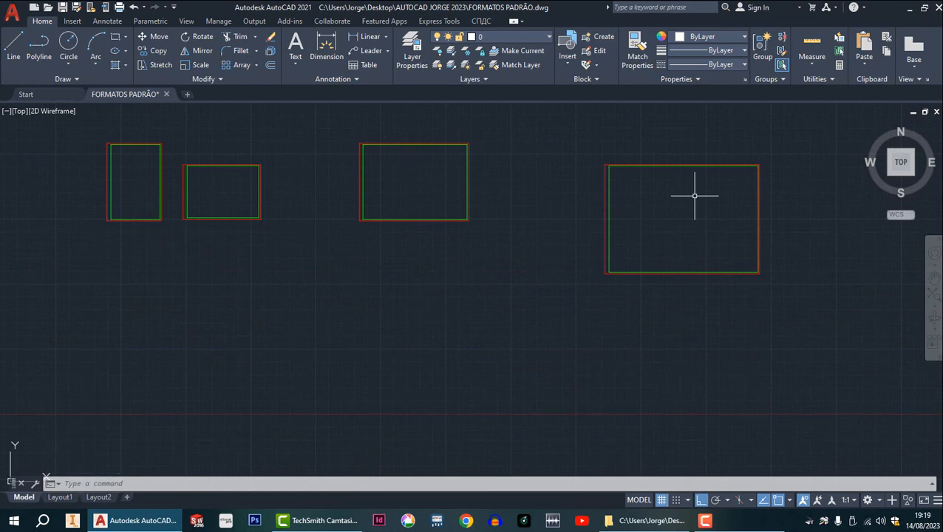
{"action": "middle_click_drag", "start_coordinate": [671, 223], "coordinate": [480, 219]}
{"action": "scroll", "coordinate": [484, 216], "scroll_direction": "up", "scroll_amount": 4}
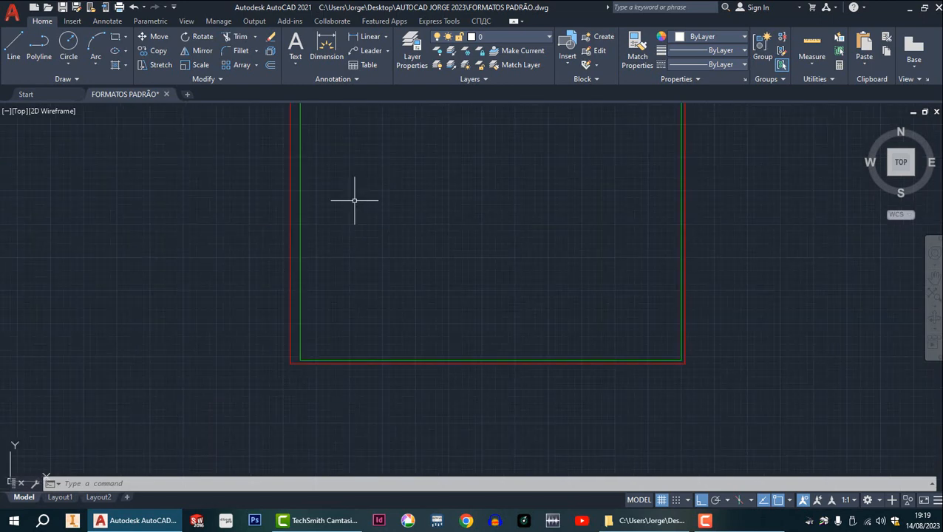
{"action": "scroll", "coordinate": [355, 200], "scroll_direction": "down", "scroll_amount": 4}
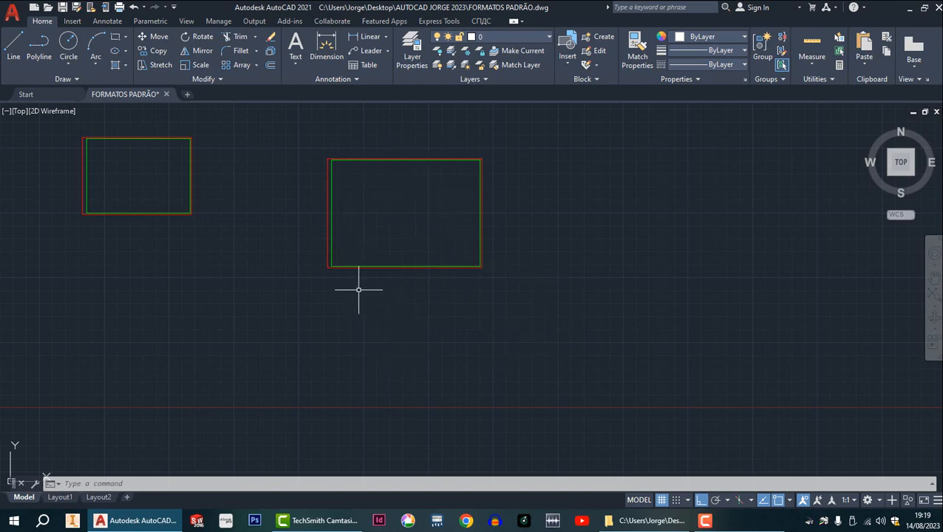
{"action": "scroll", "coordinate": [387, 294], "scroll_direction": "down", "scroll_amount": 2}
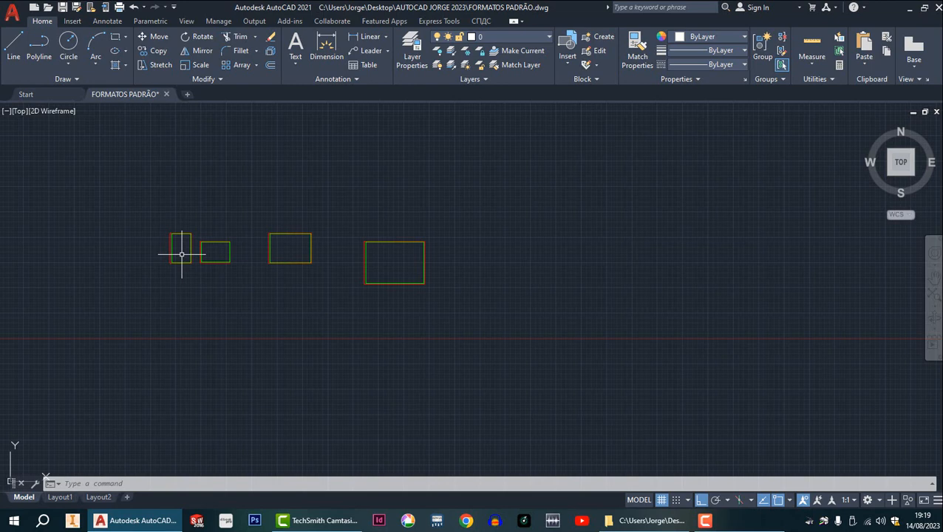
{"action": "scroll", "coordinate": [407, 262], "scroll_direction": "up", "scroll_amount": 4}
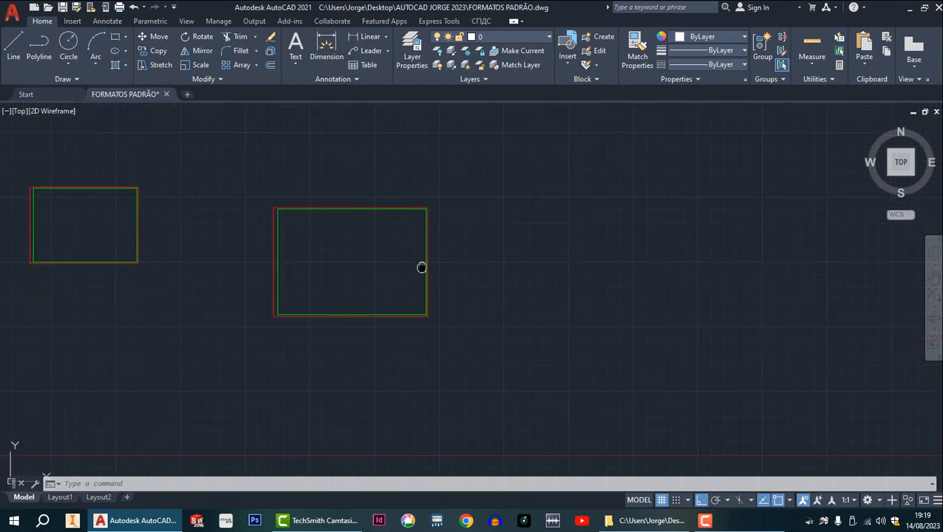
{"action": "middle_click", "coordinate": [534, 332]}
{"action": "middle_click", "coordinate": [533, 332]}
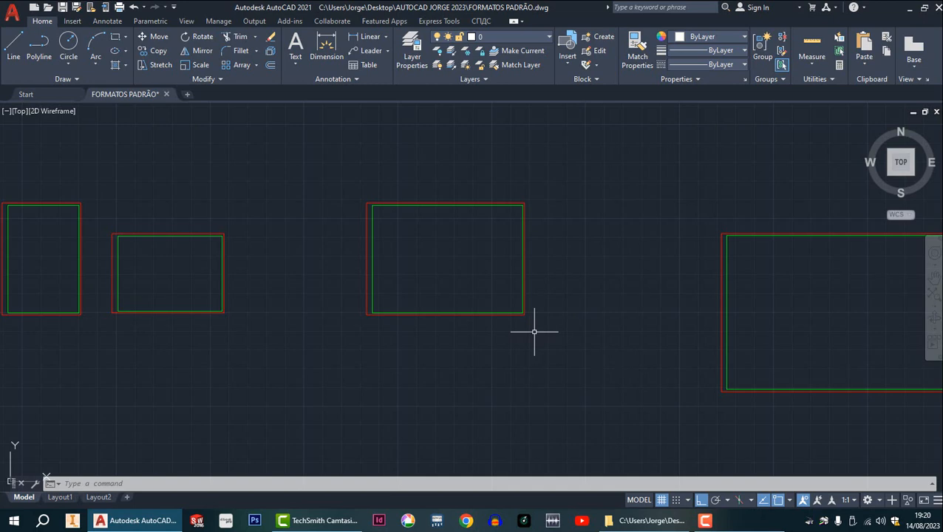
{"action": "scroll", "coordinate": [537, 352], "scroll_direction": "down", "scroll_amount": 3}
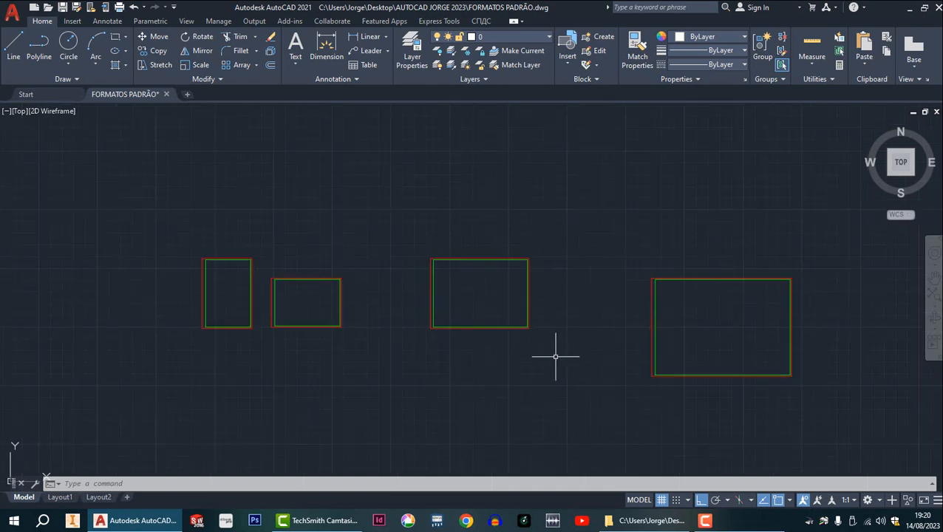